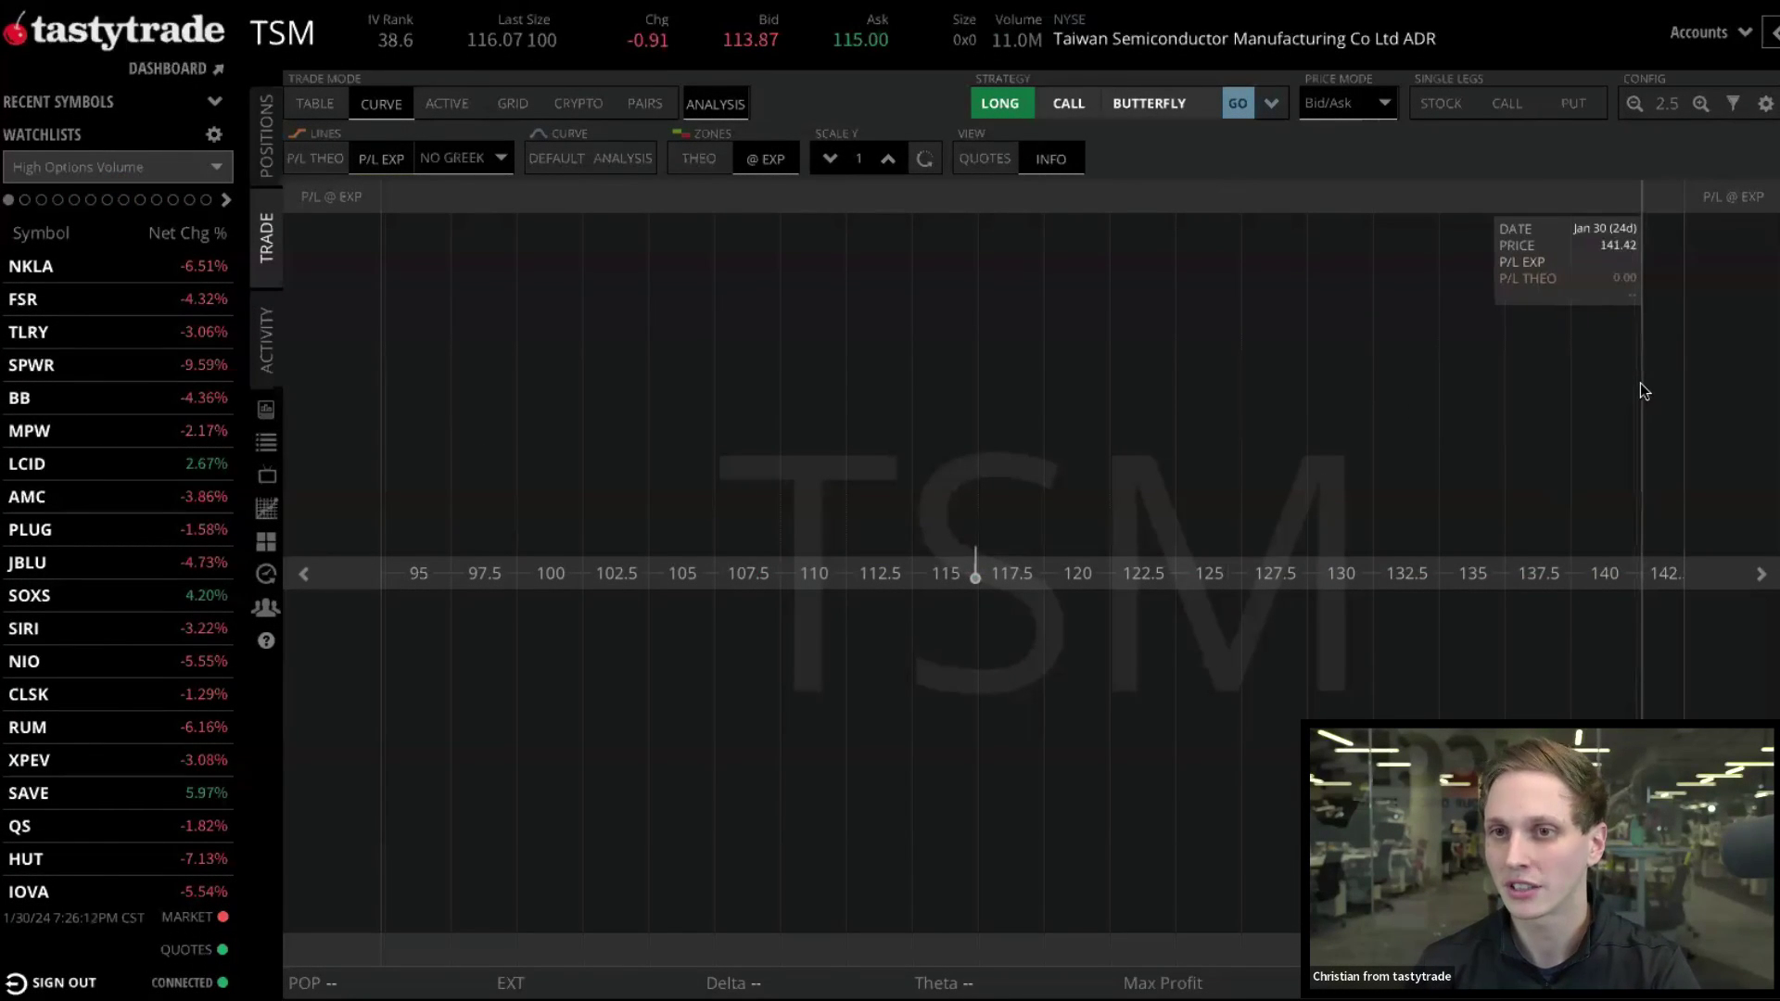
Load a long call vertical in the curve view and move its bought call to the 110 strike and its sold call to 122
click(320, 104)
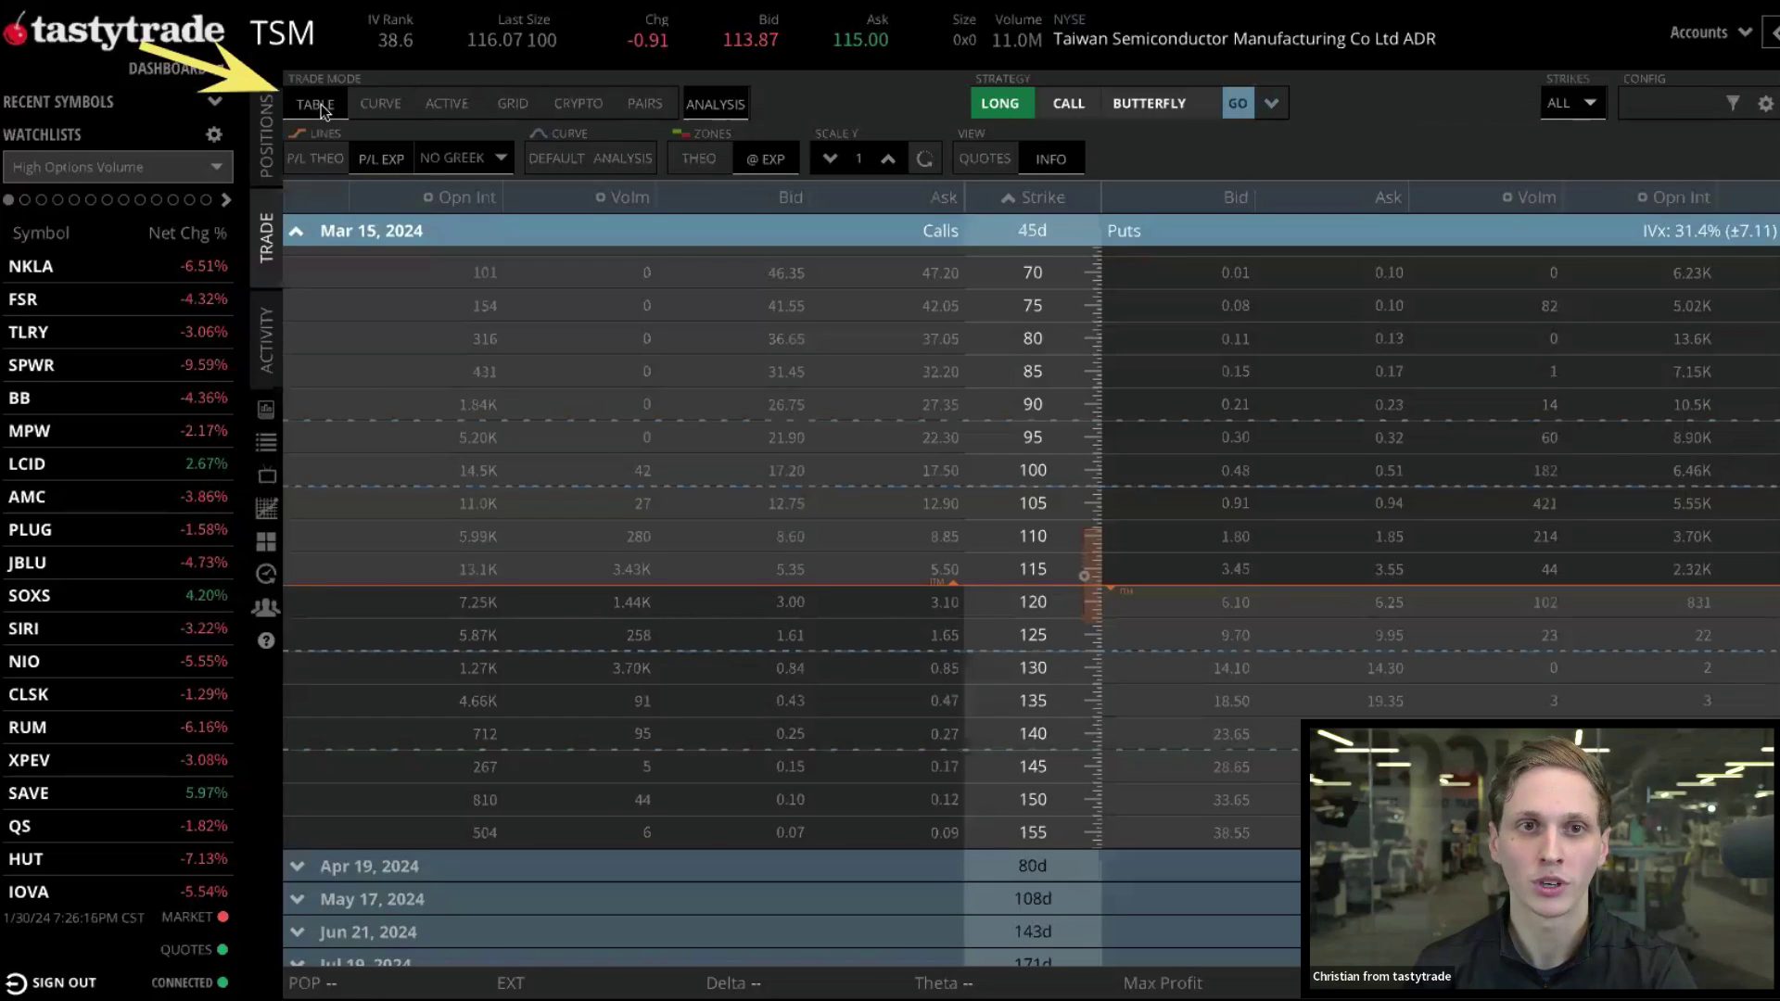
click(376, 108)
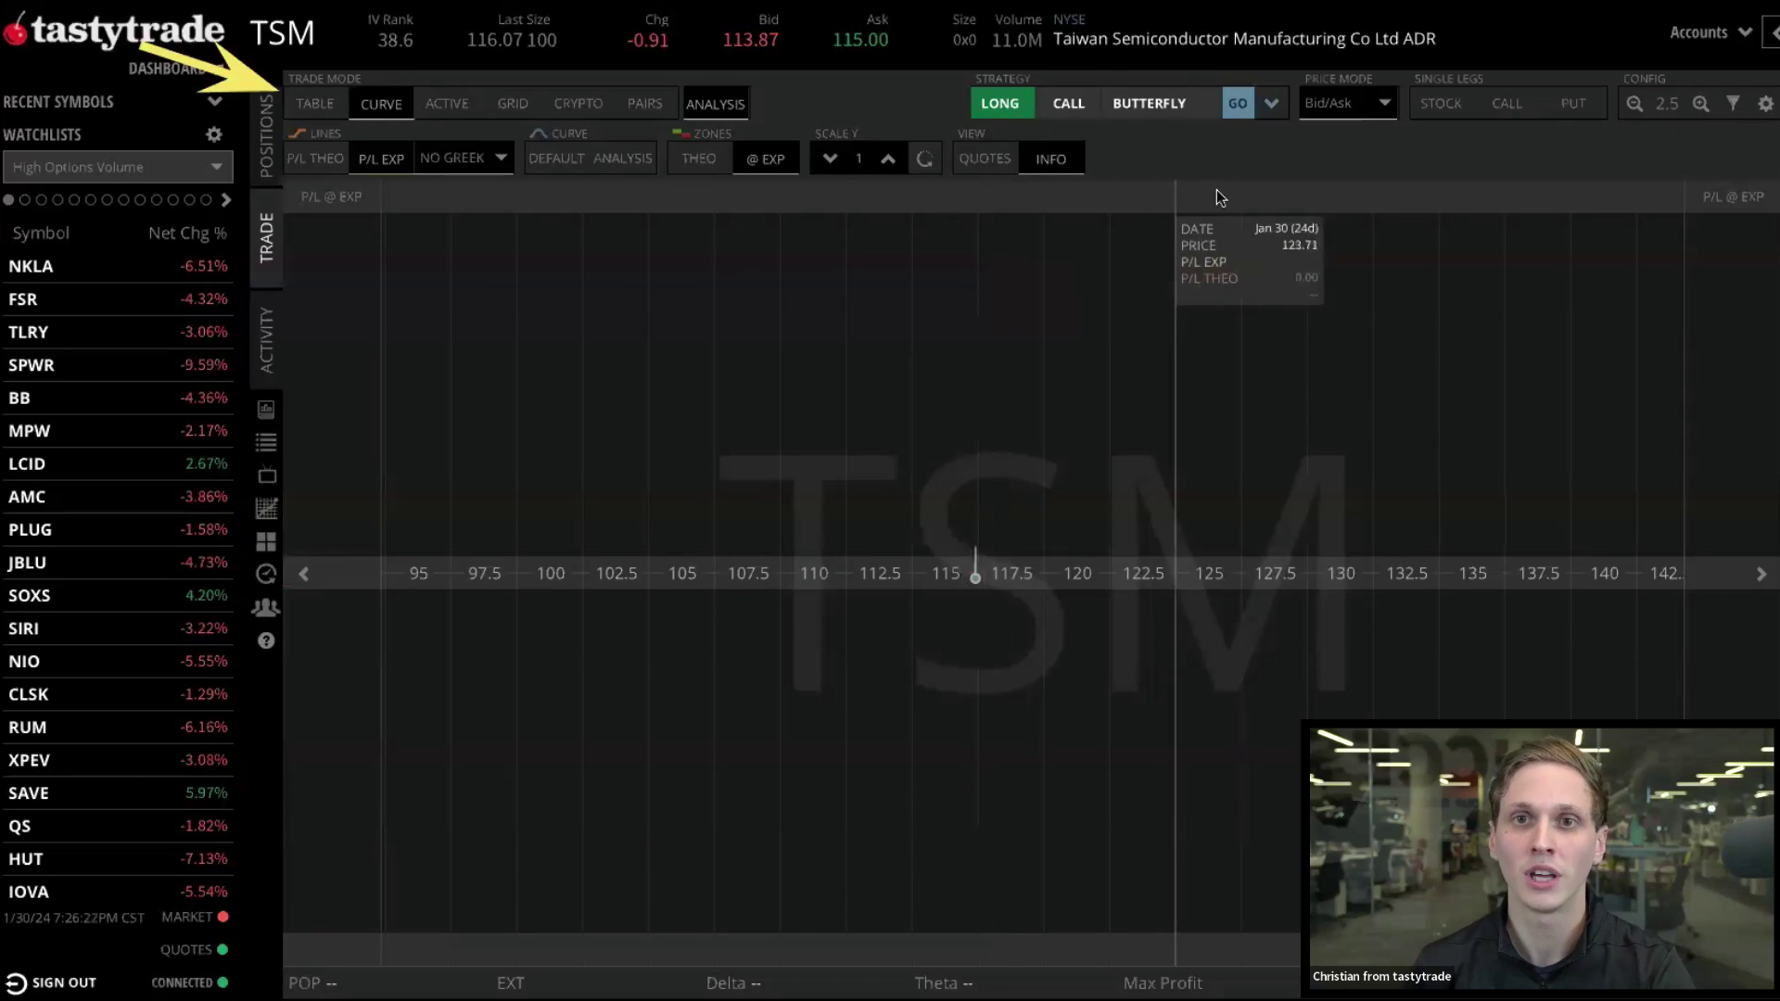
click(1271, 104)
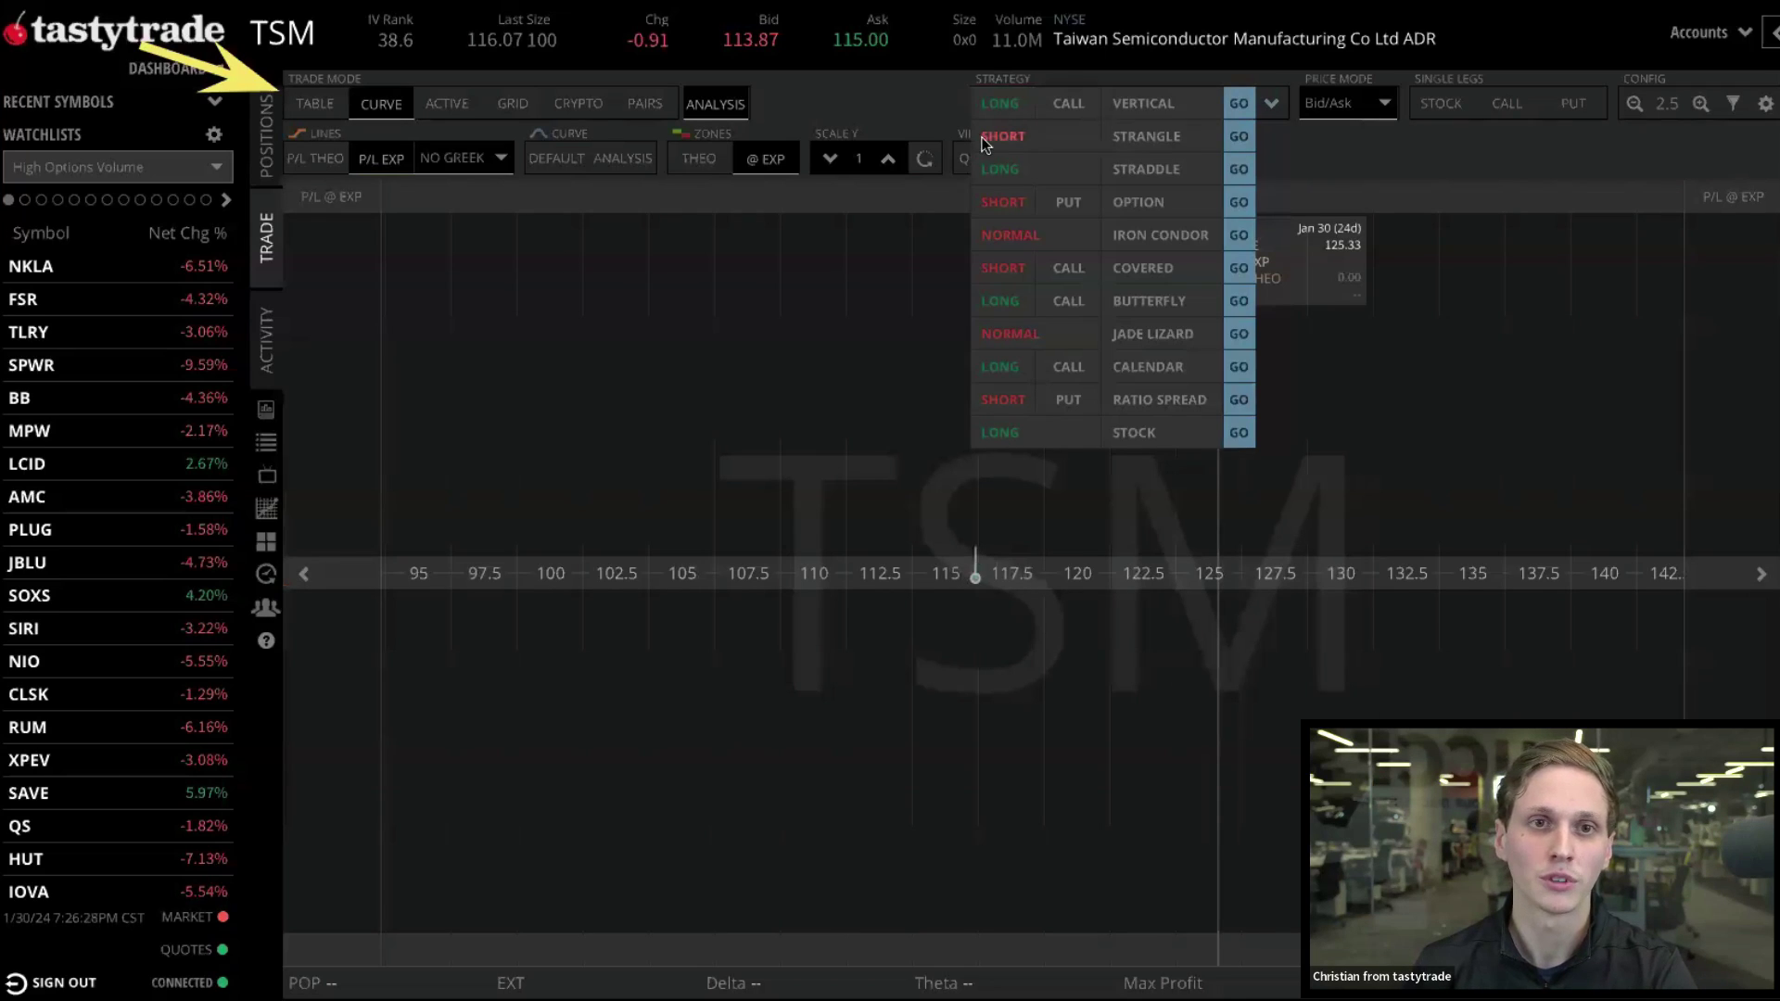
click(1154, 104)
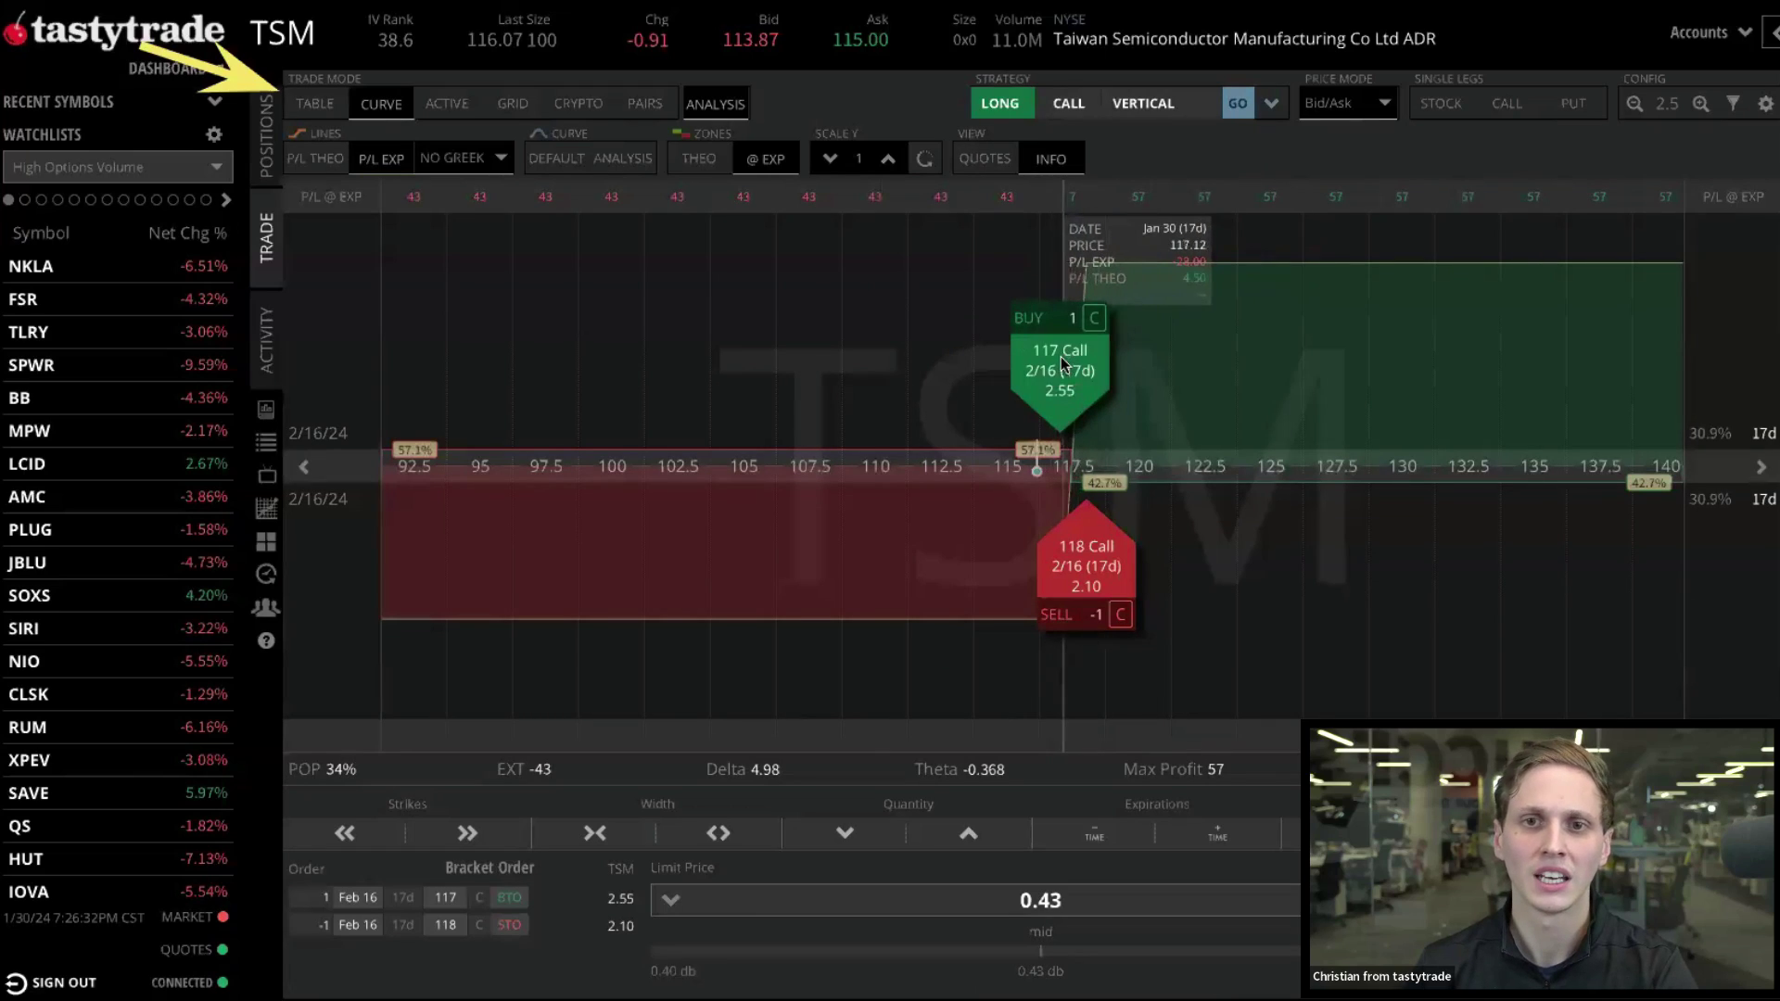
drag(1061, 356, 914, 385)
drag(1089, 570, 1228, 564)
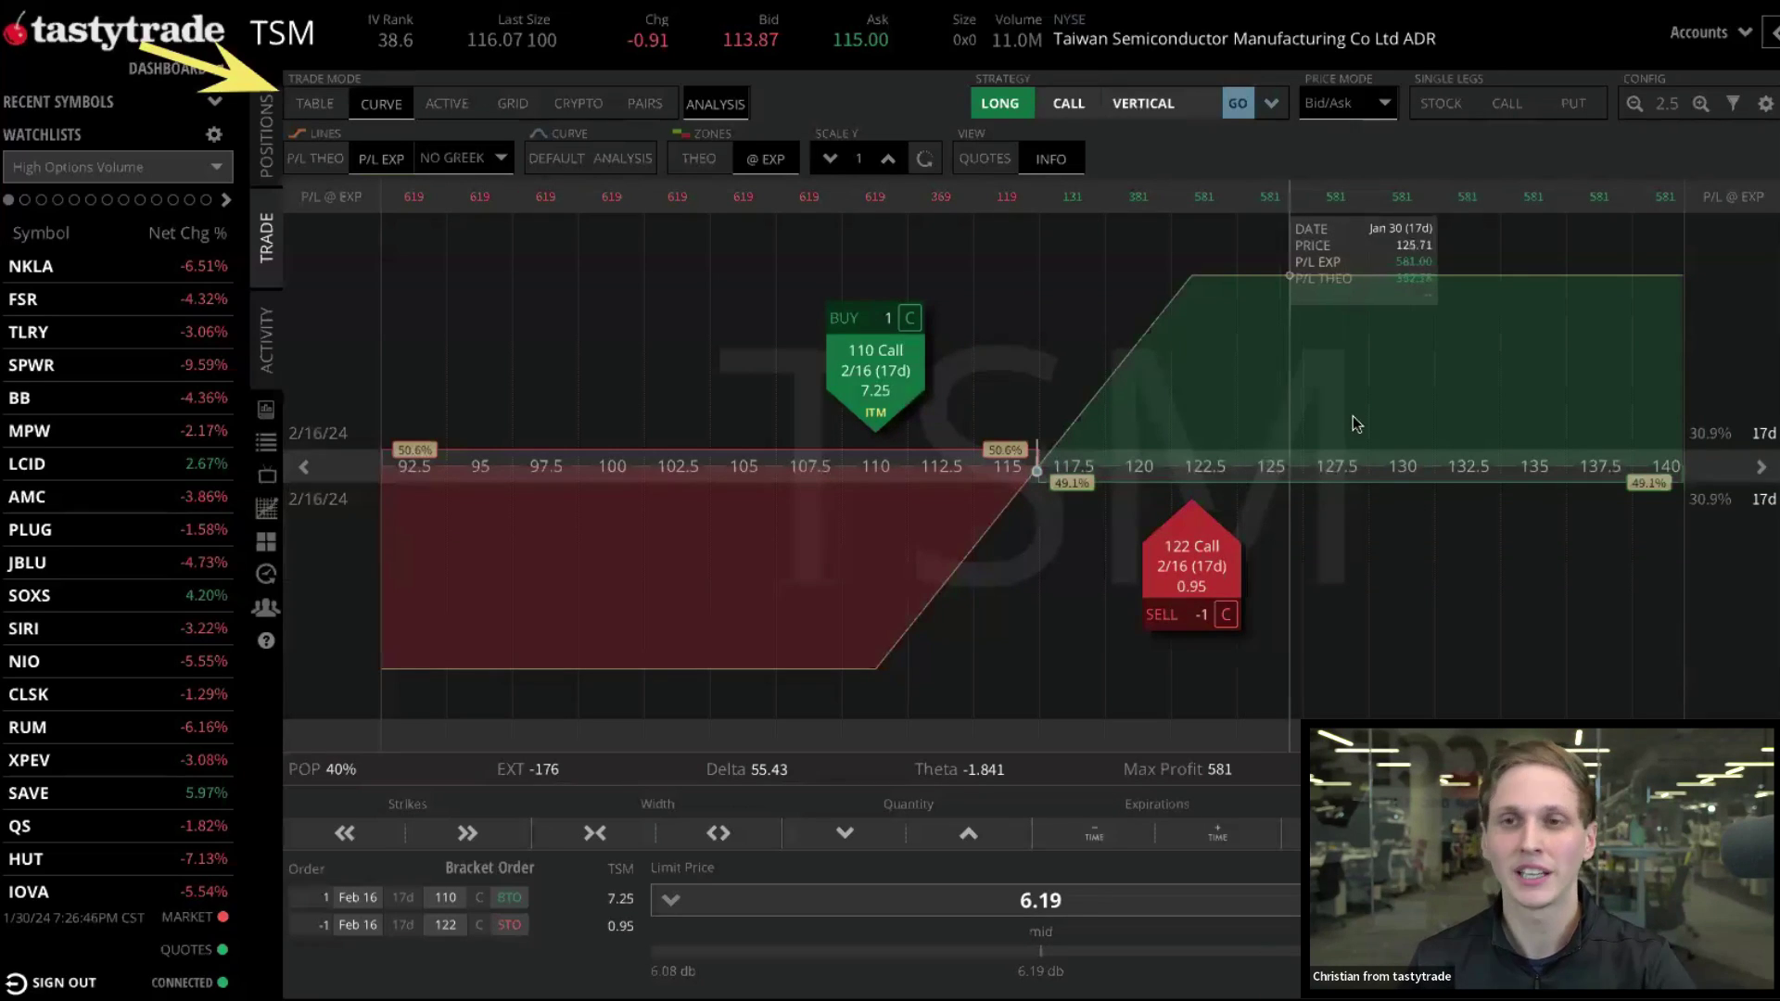
Add a long 118 put expiring 2/09 to the vertical as a single leg and shift it to a lower strike
click(1506, 104)
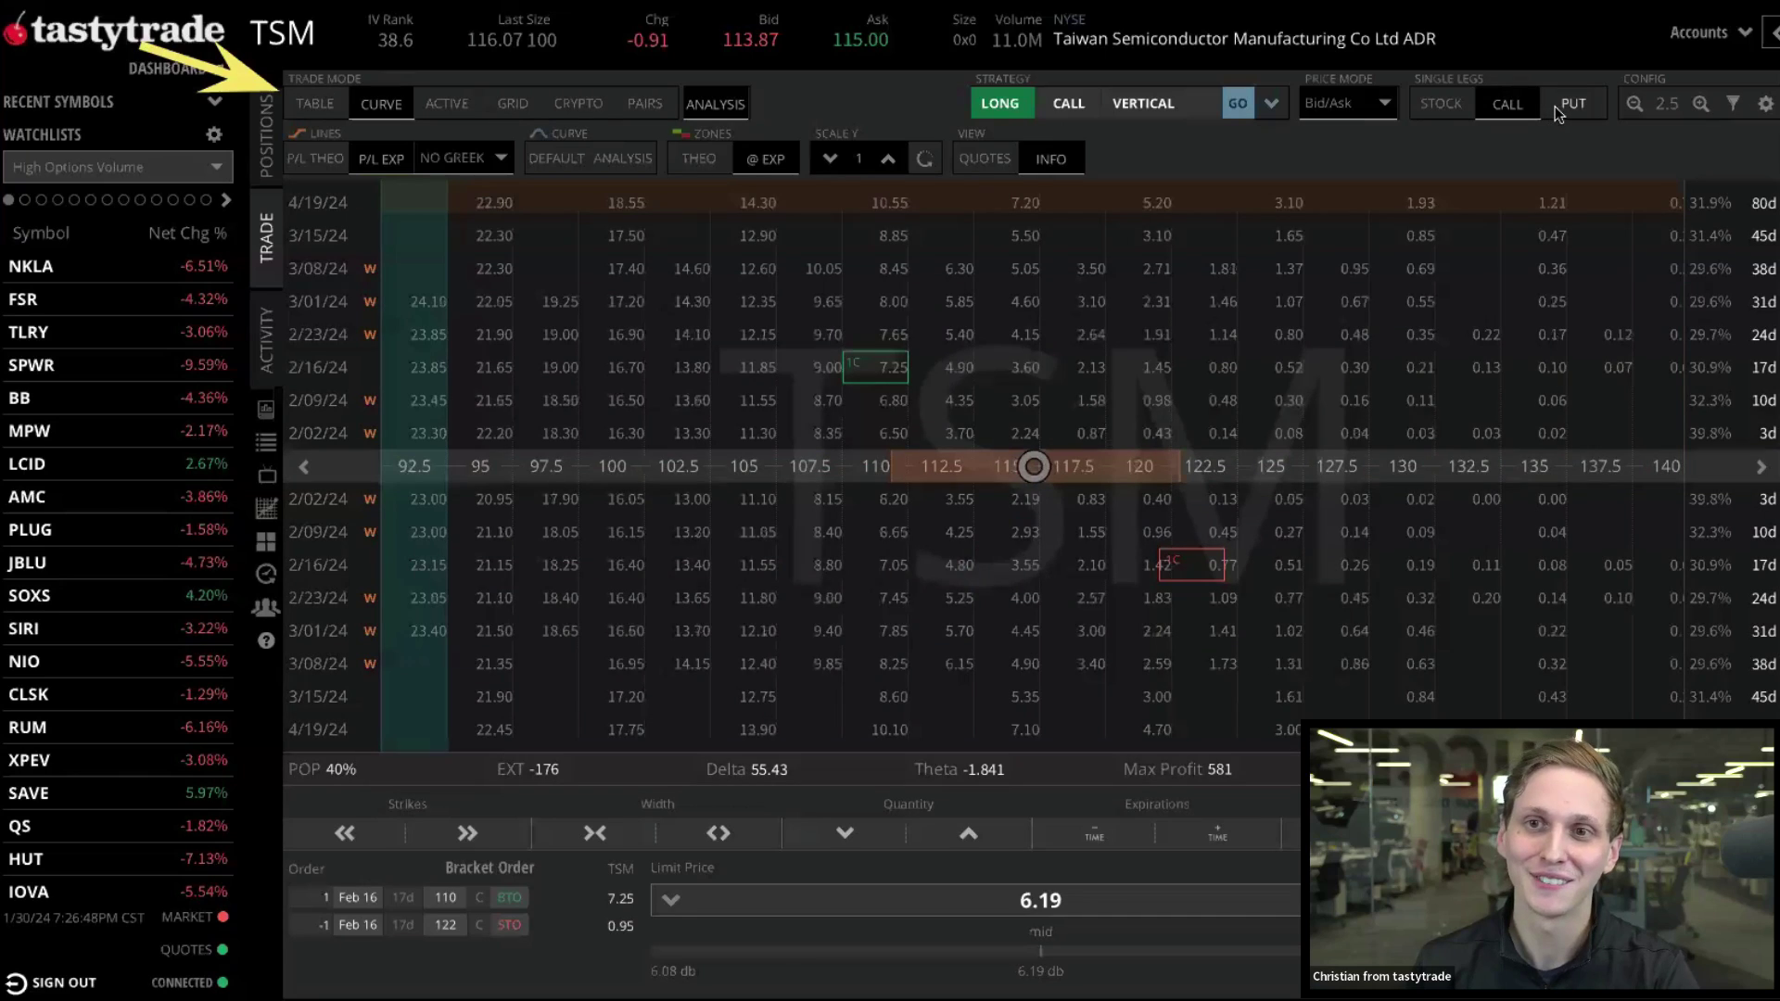
click(1558, 104)
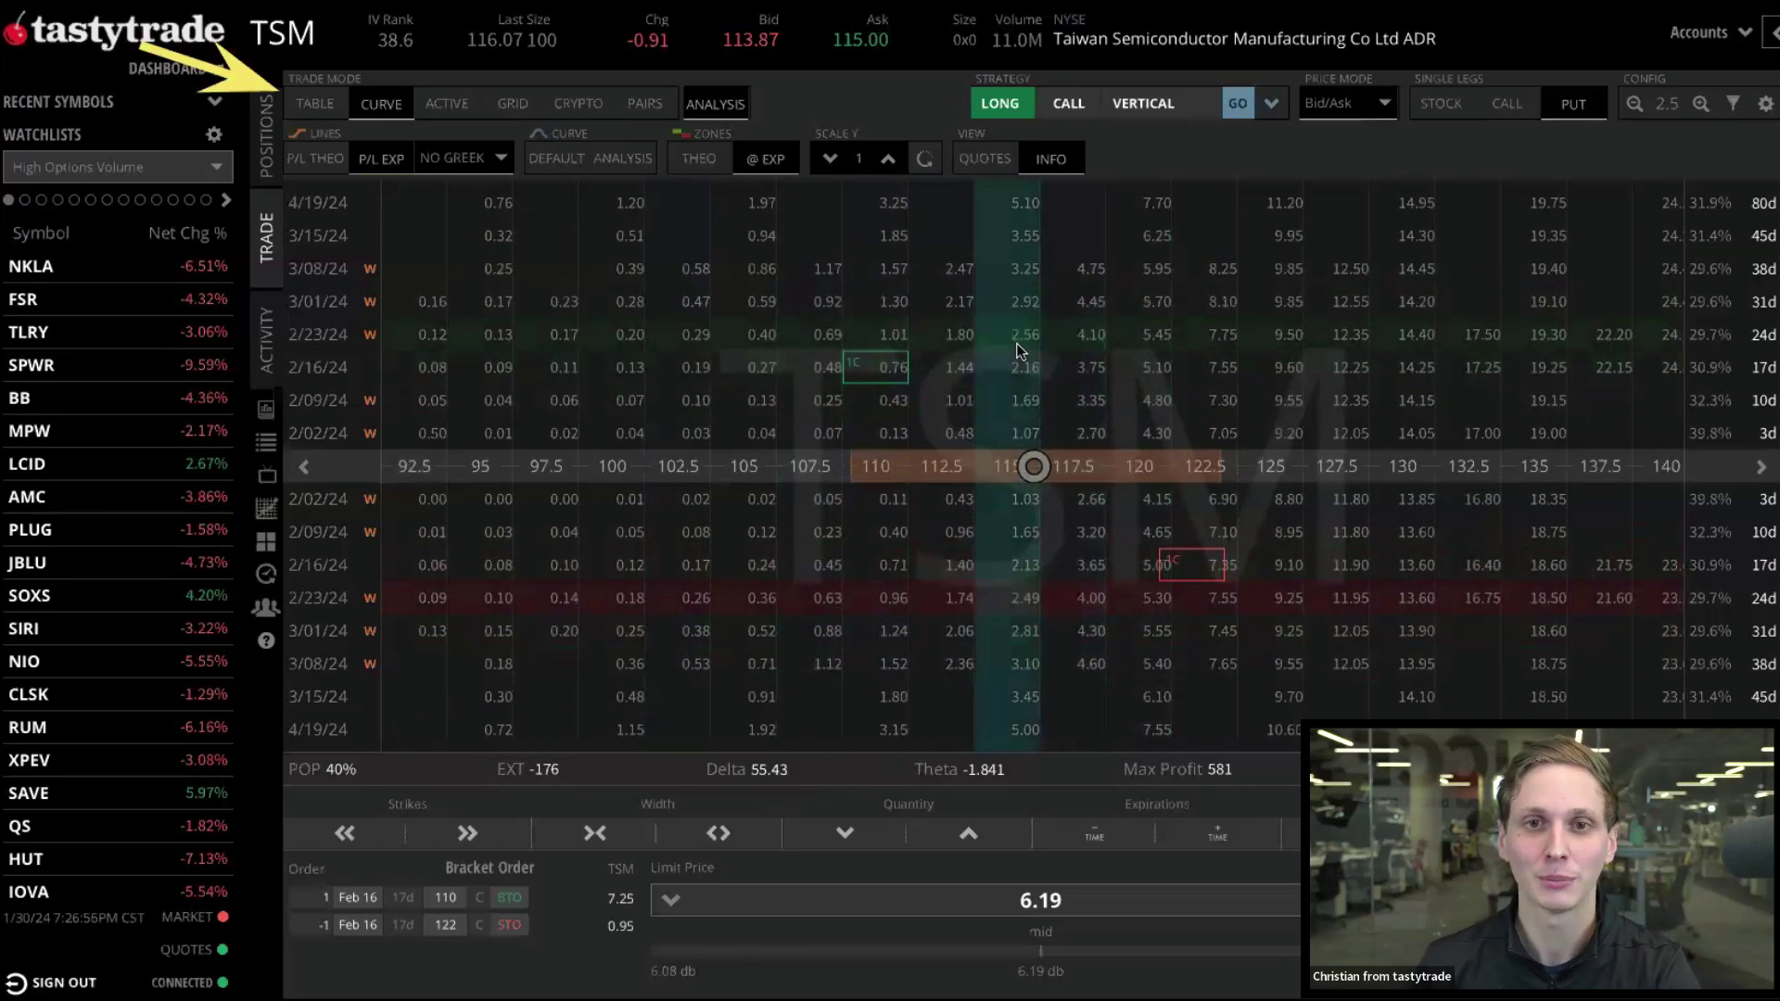
click(1089, 405)
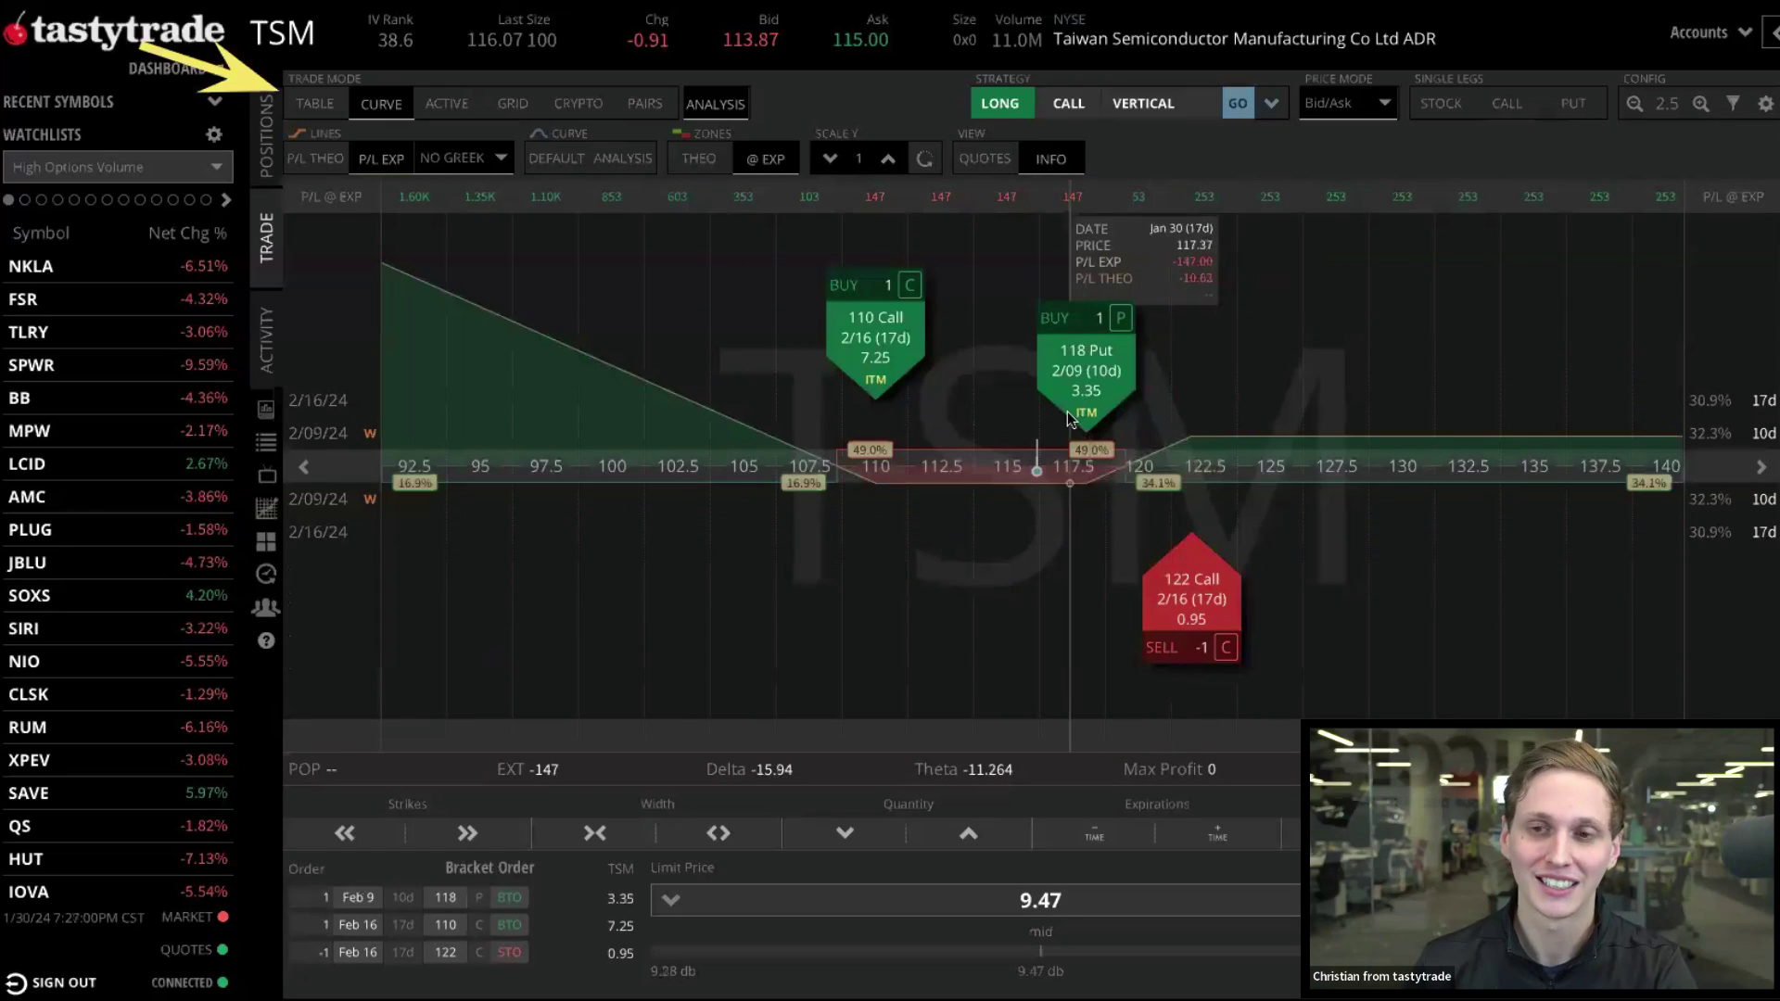
drag(1069, 418, 1043, 418)
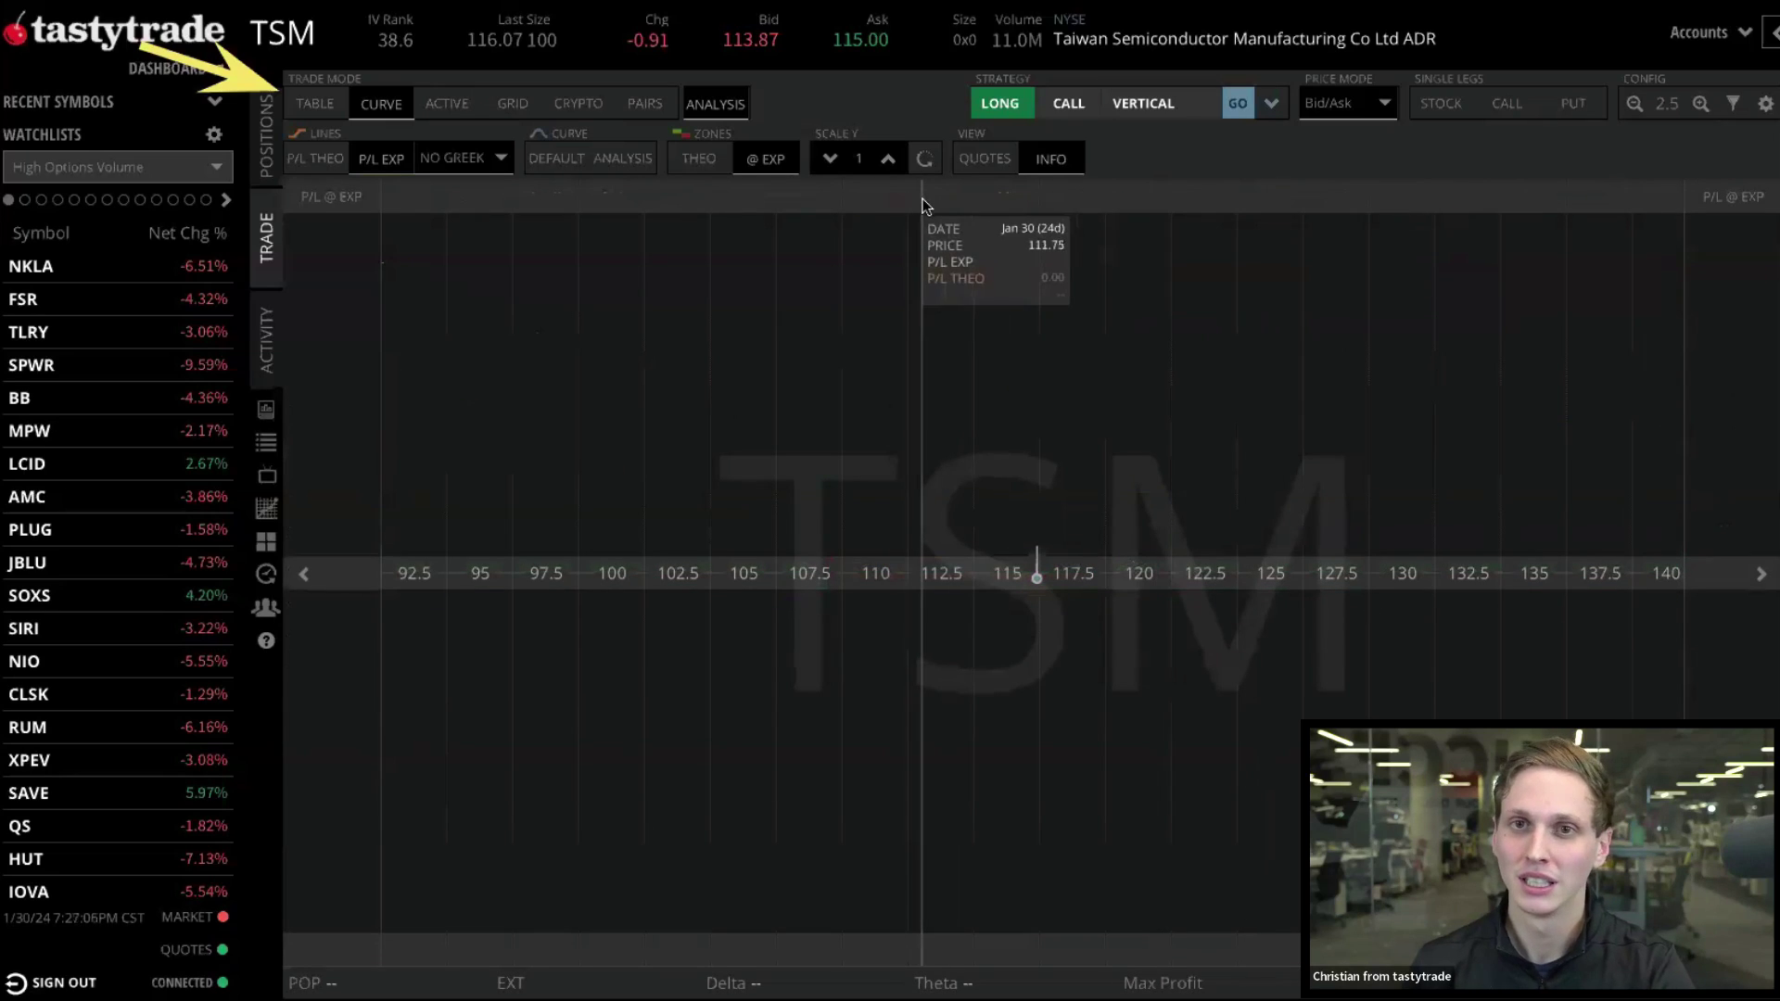
Load a short strangle on the curve and move its sold put to the 111 strike and its sold call to 119
click(1274, 104)
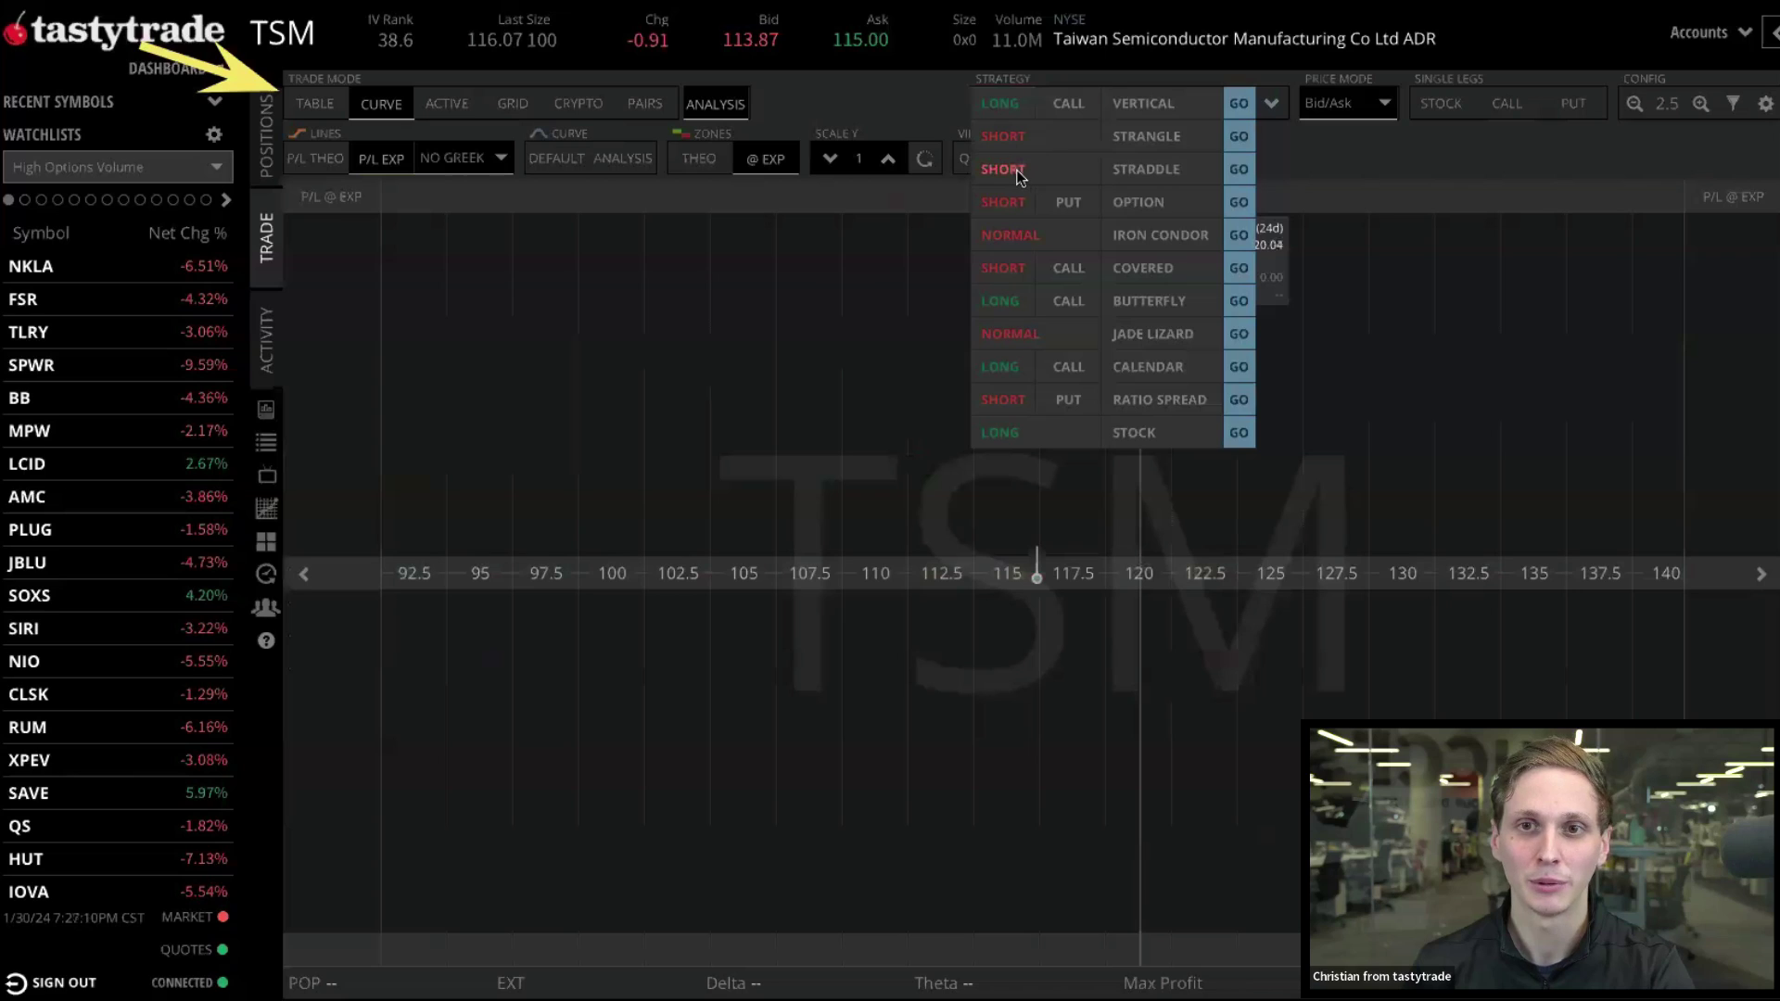
click(1240, 138)
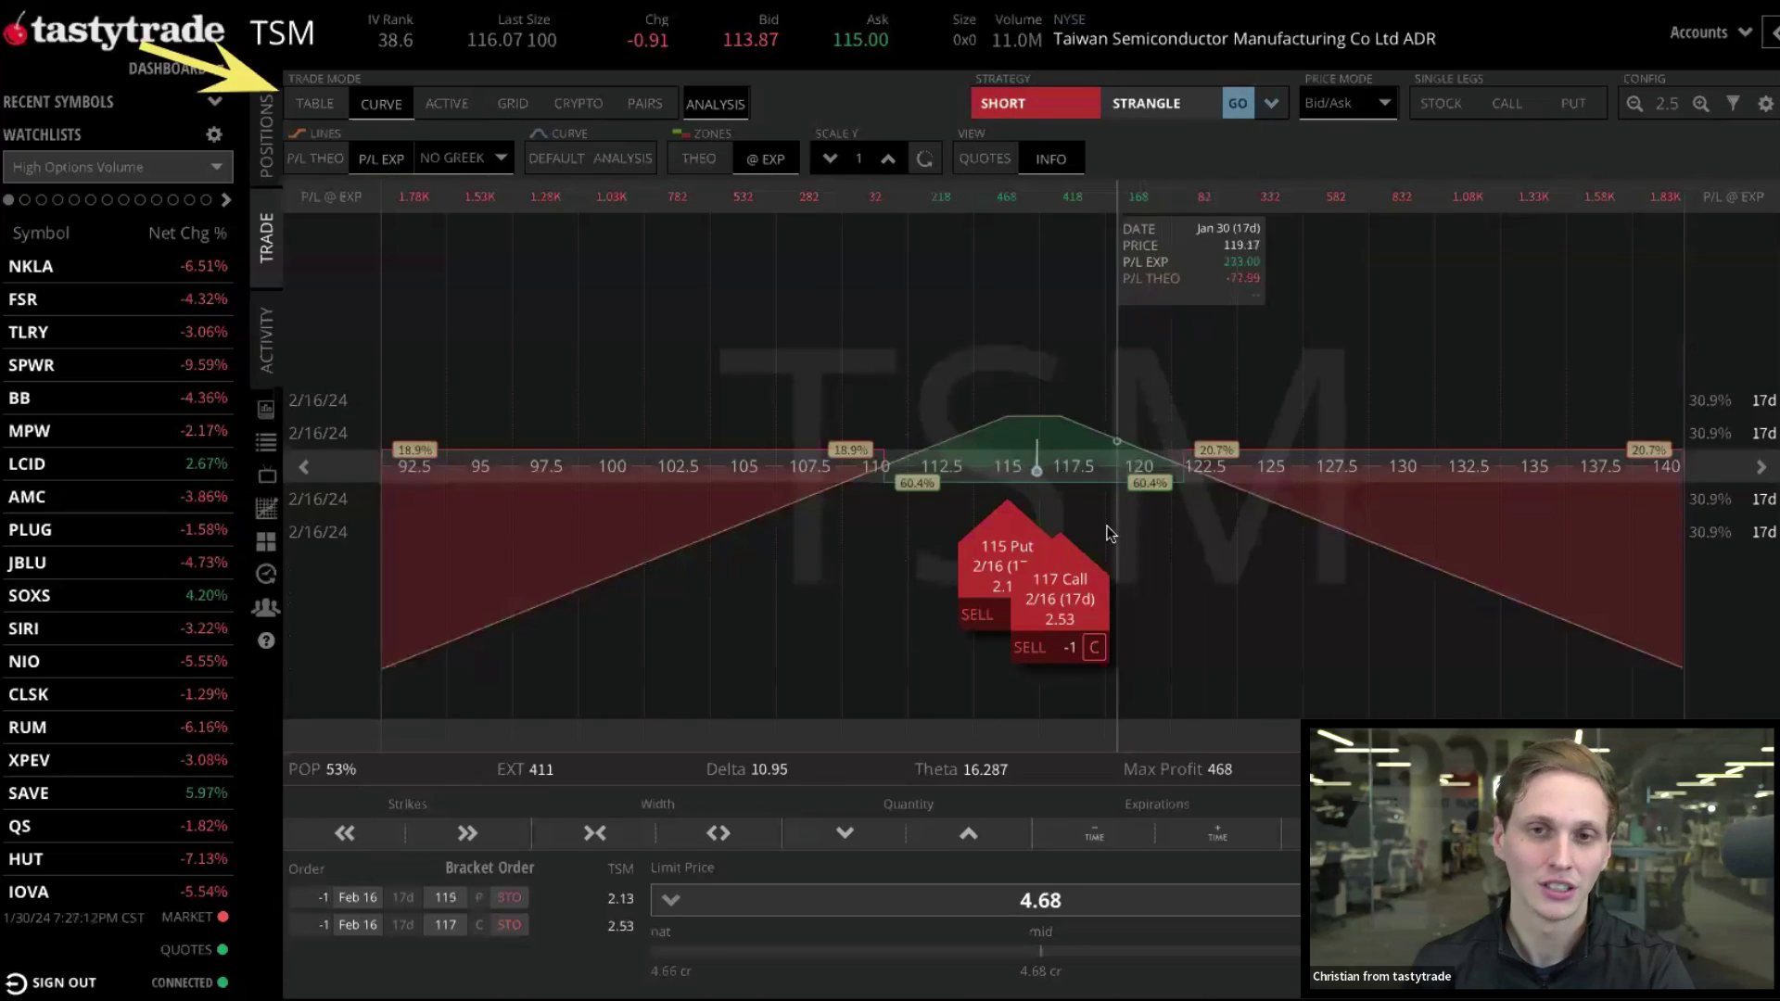
drag(1001, 575, 920, 588)
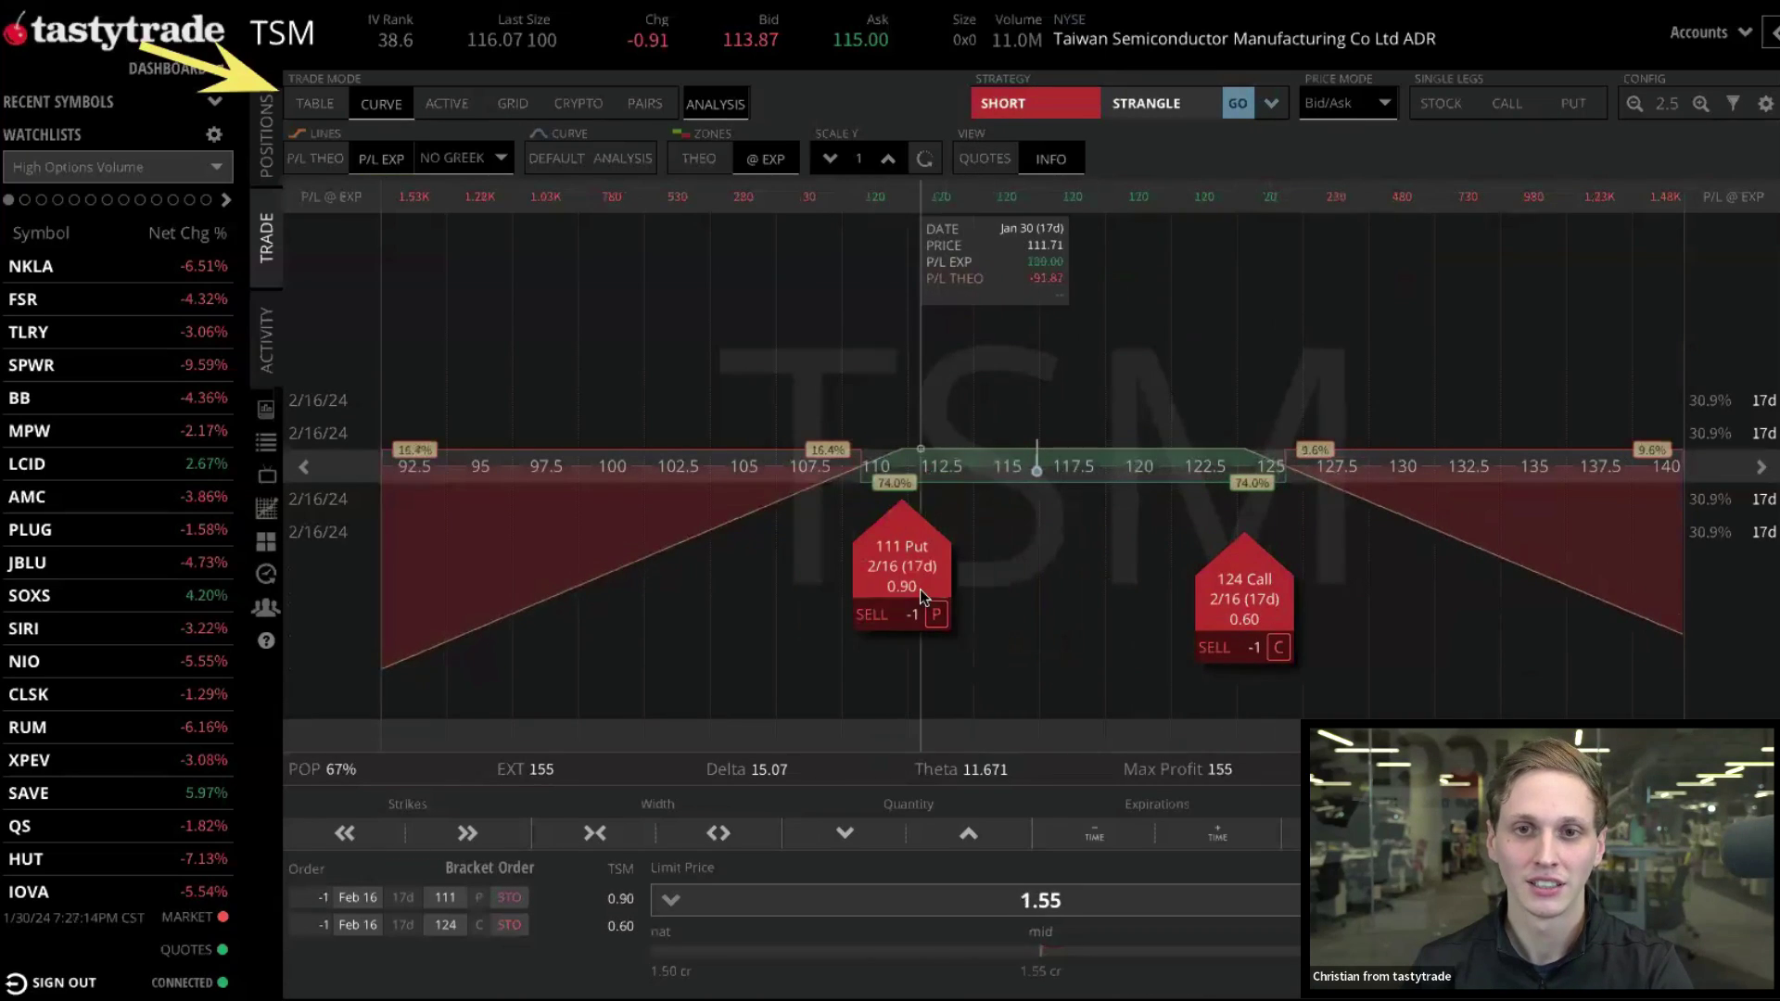
drag(1242, 580, 1127, 586)
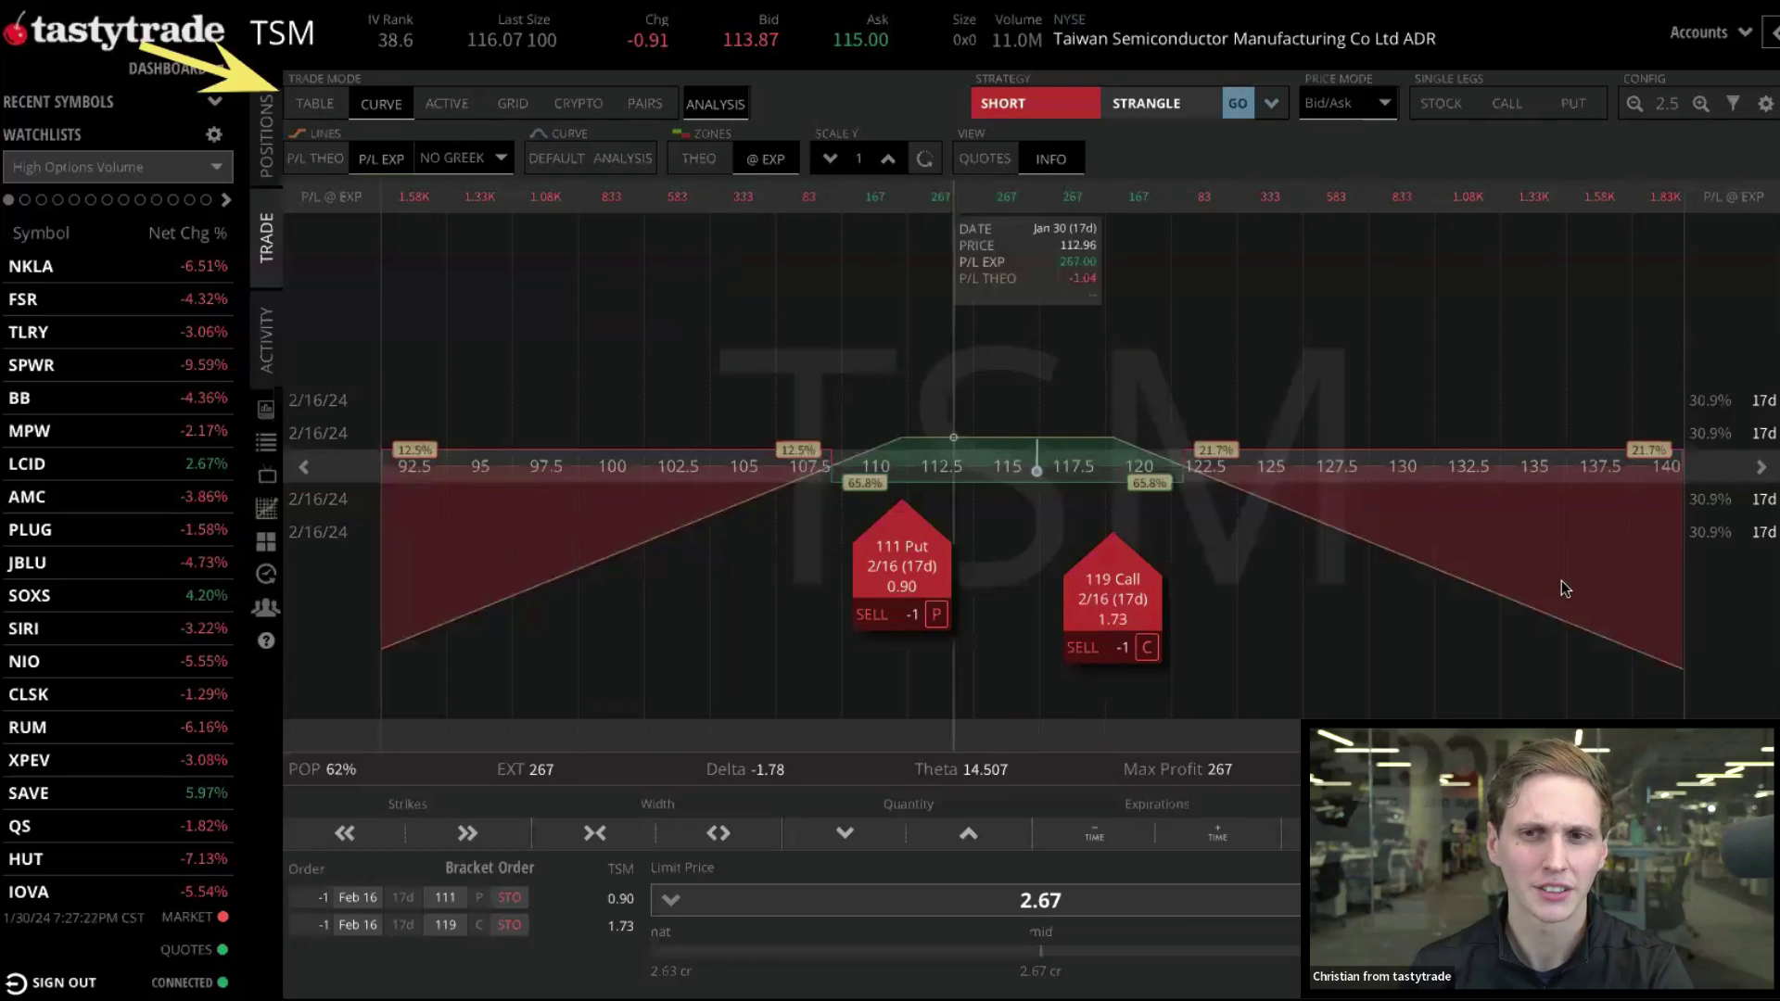
Add a long Feb 16 112 call from the table view's option chain, then delete that leg
click(327, 102)
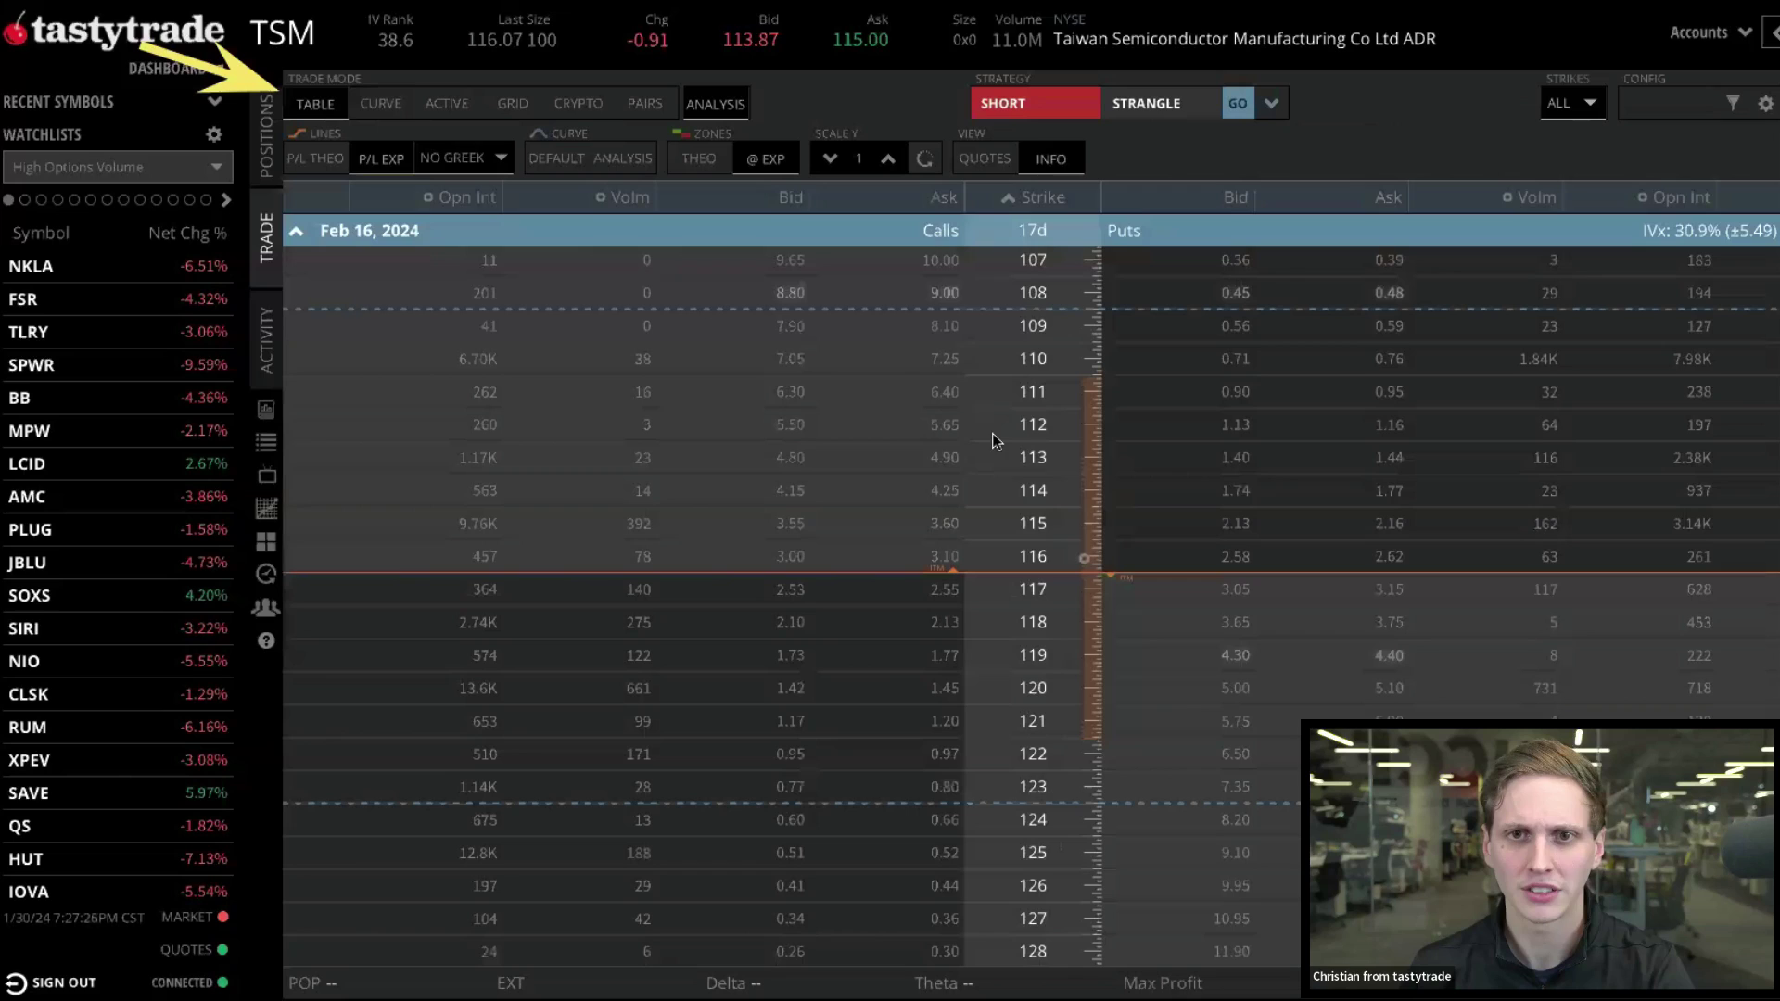
click(945, 446)
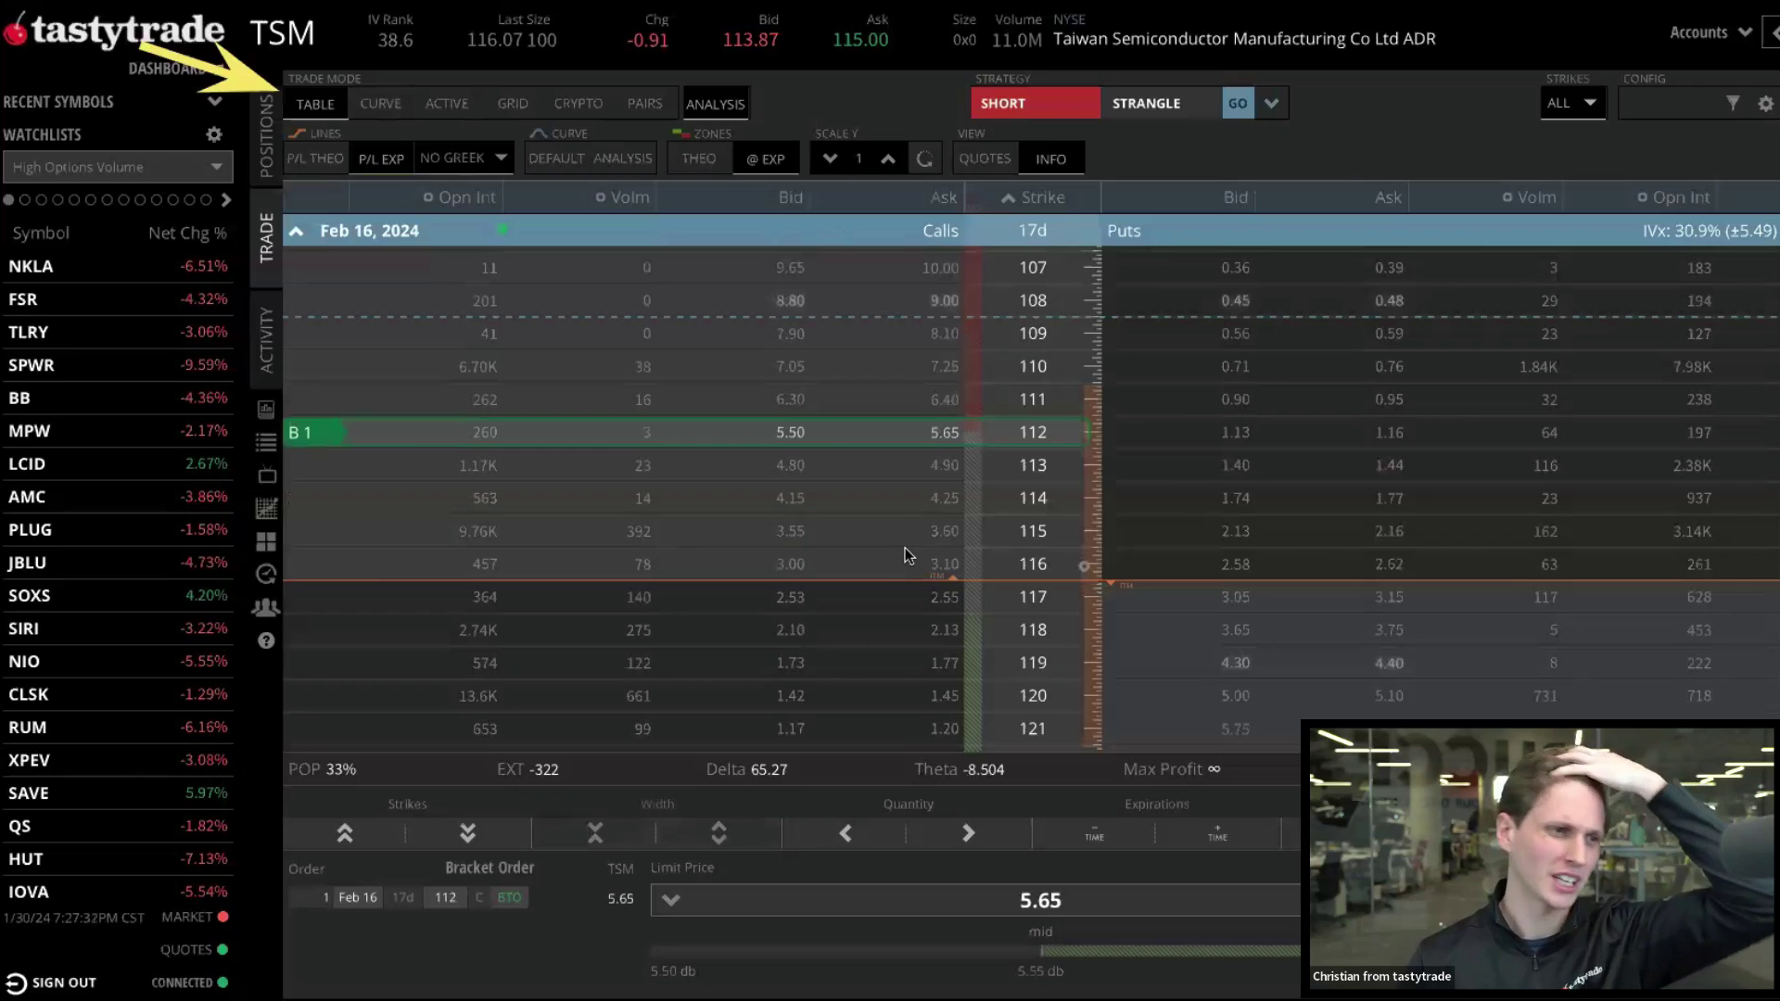
right_click(874, 432)
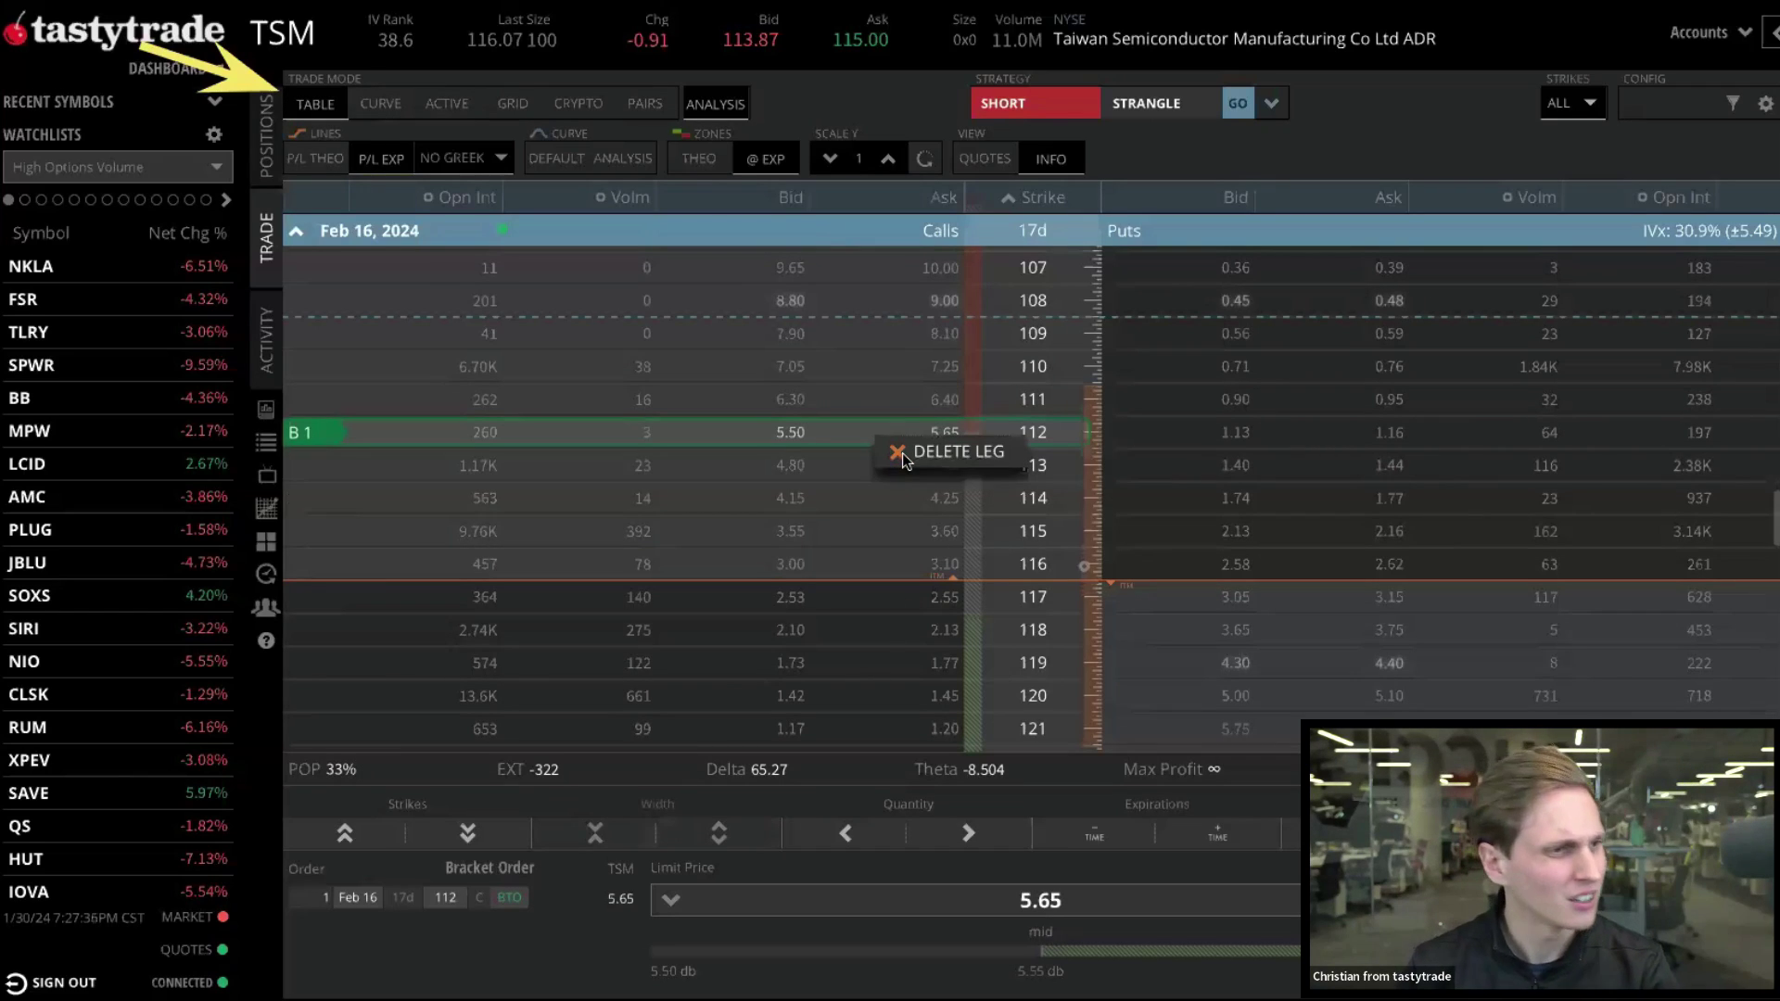
click(951, 451)
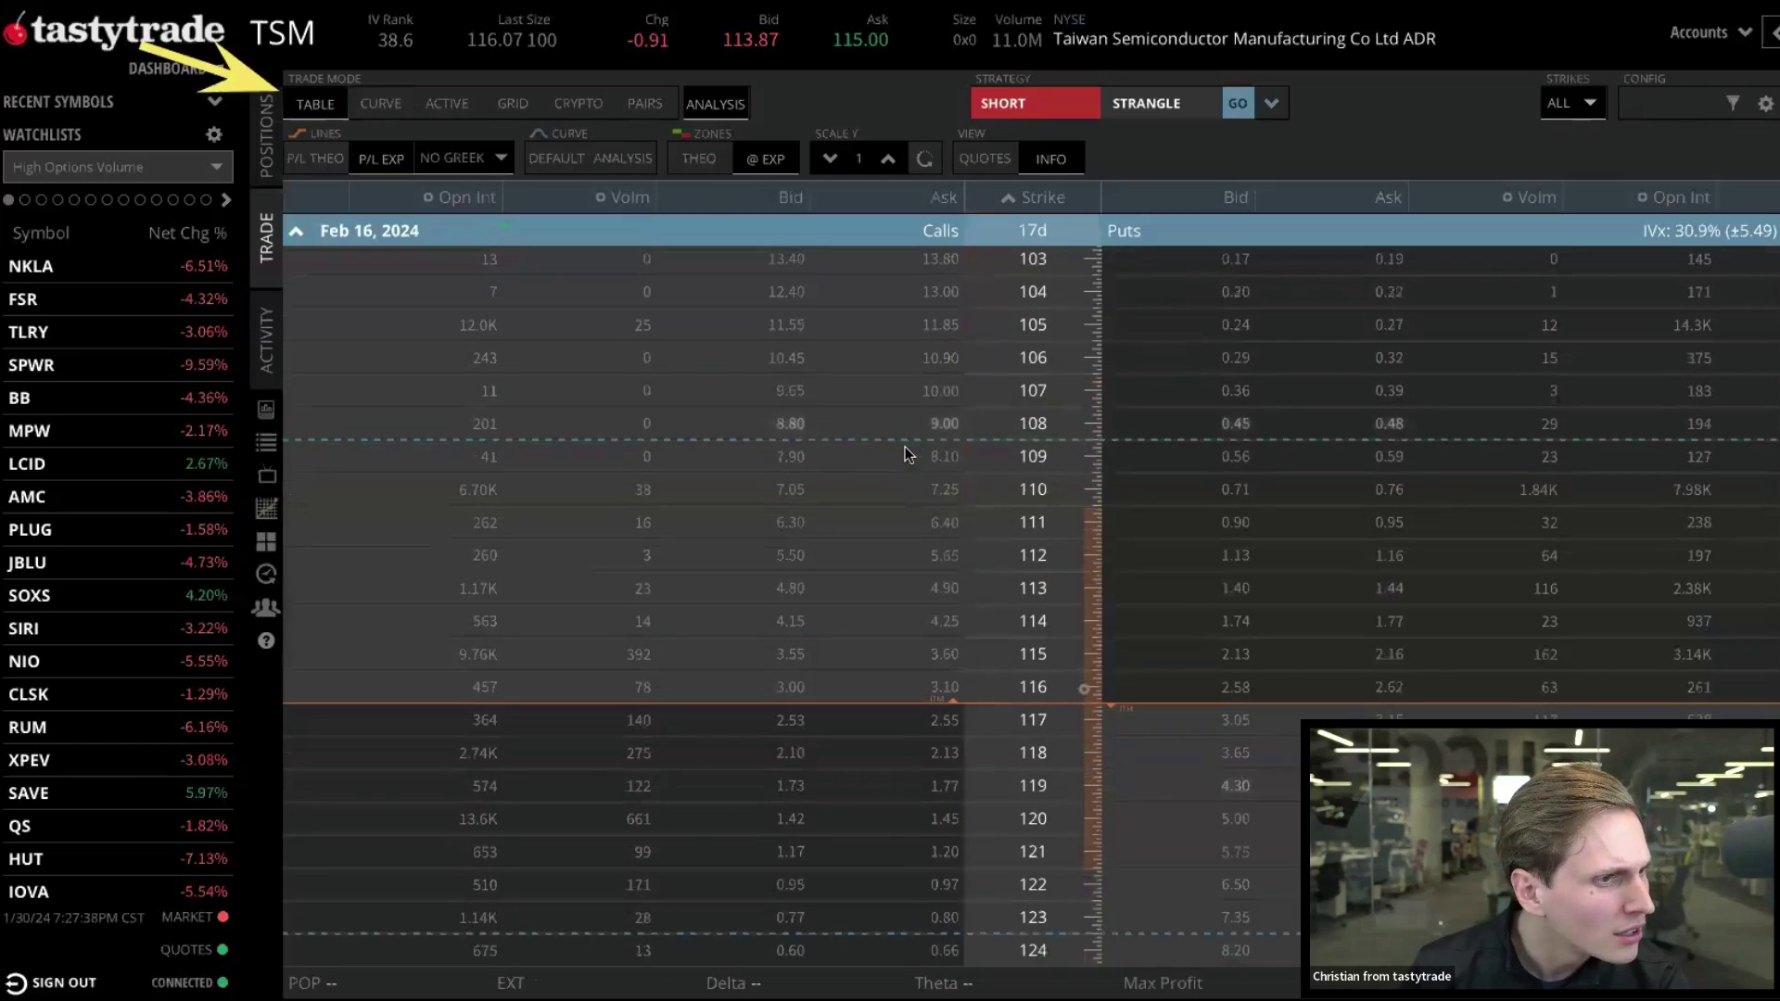
Return to the curve view and load a short strangle with the default strikes
click(389, 104)
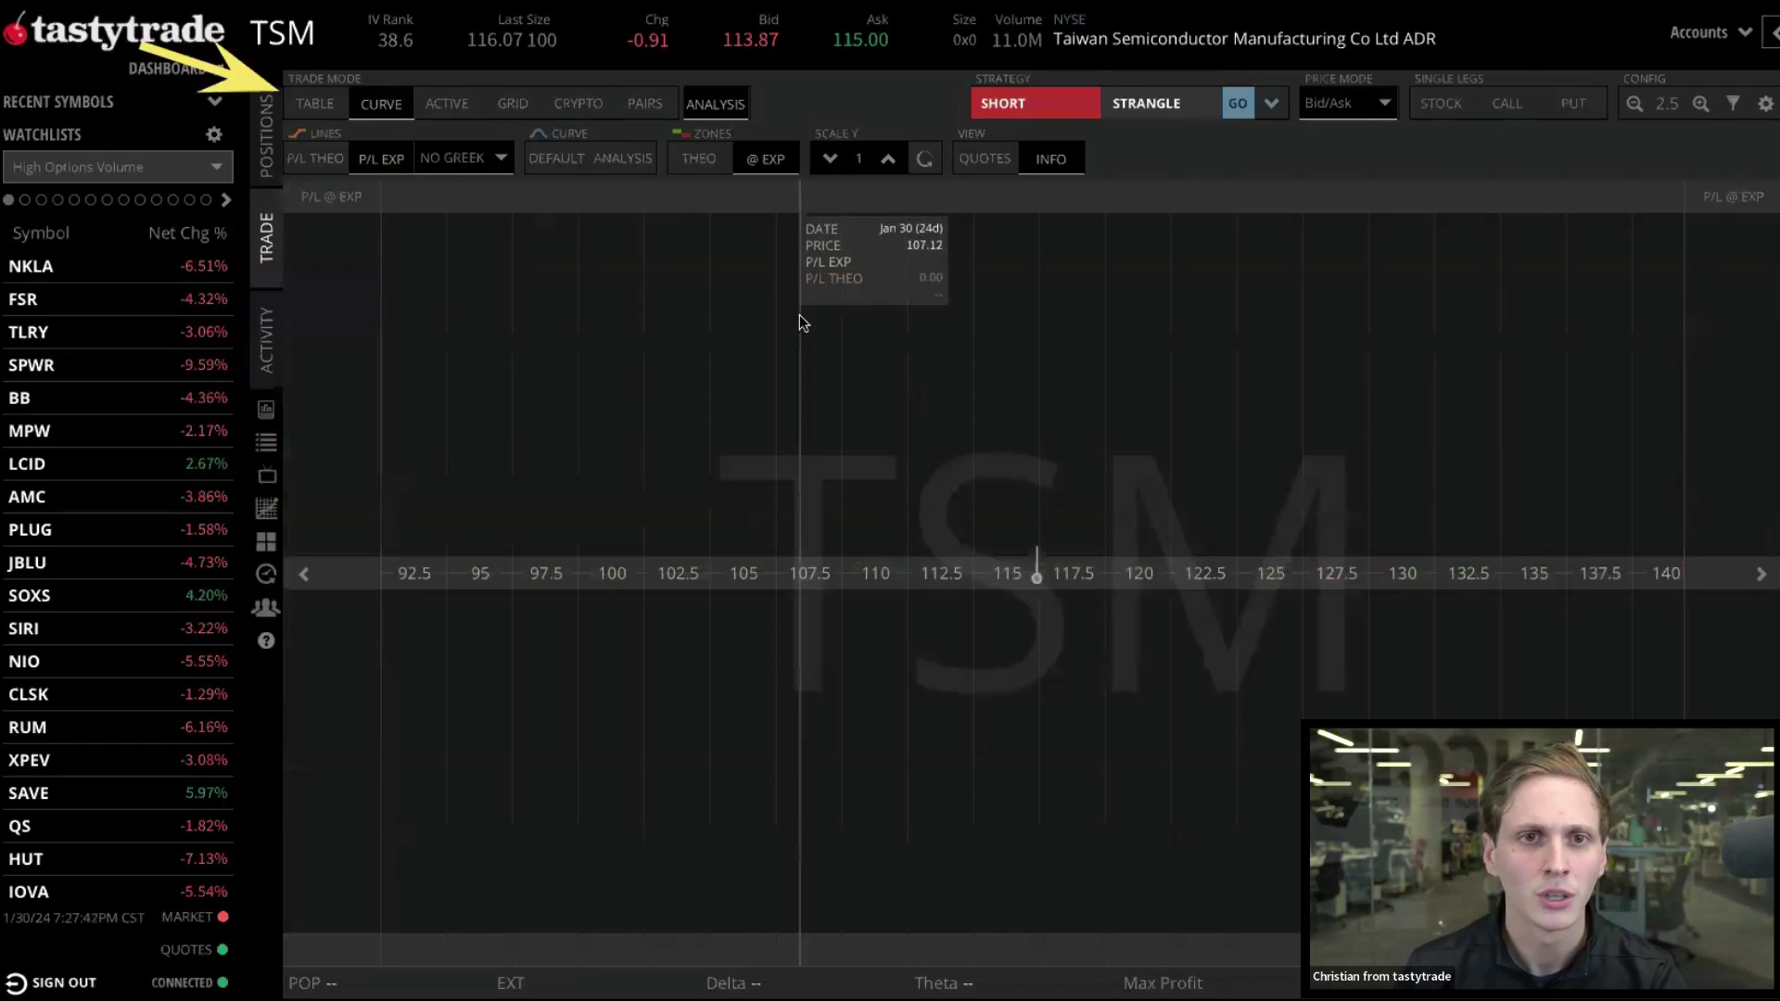
click(1236, 104)
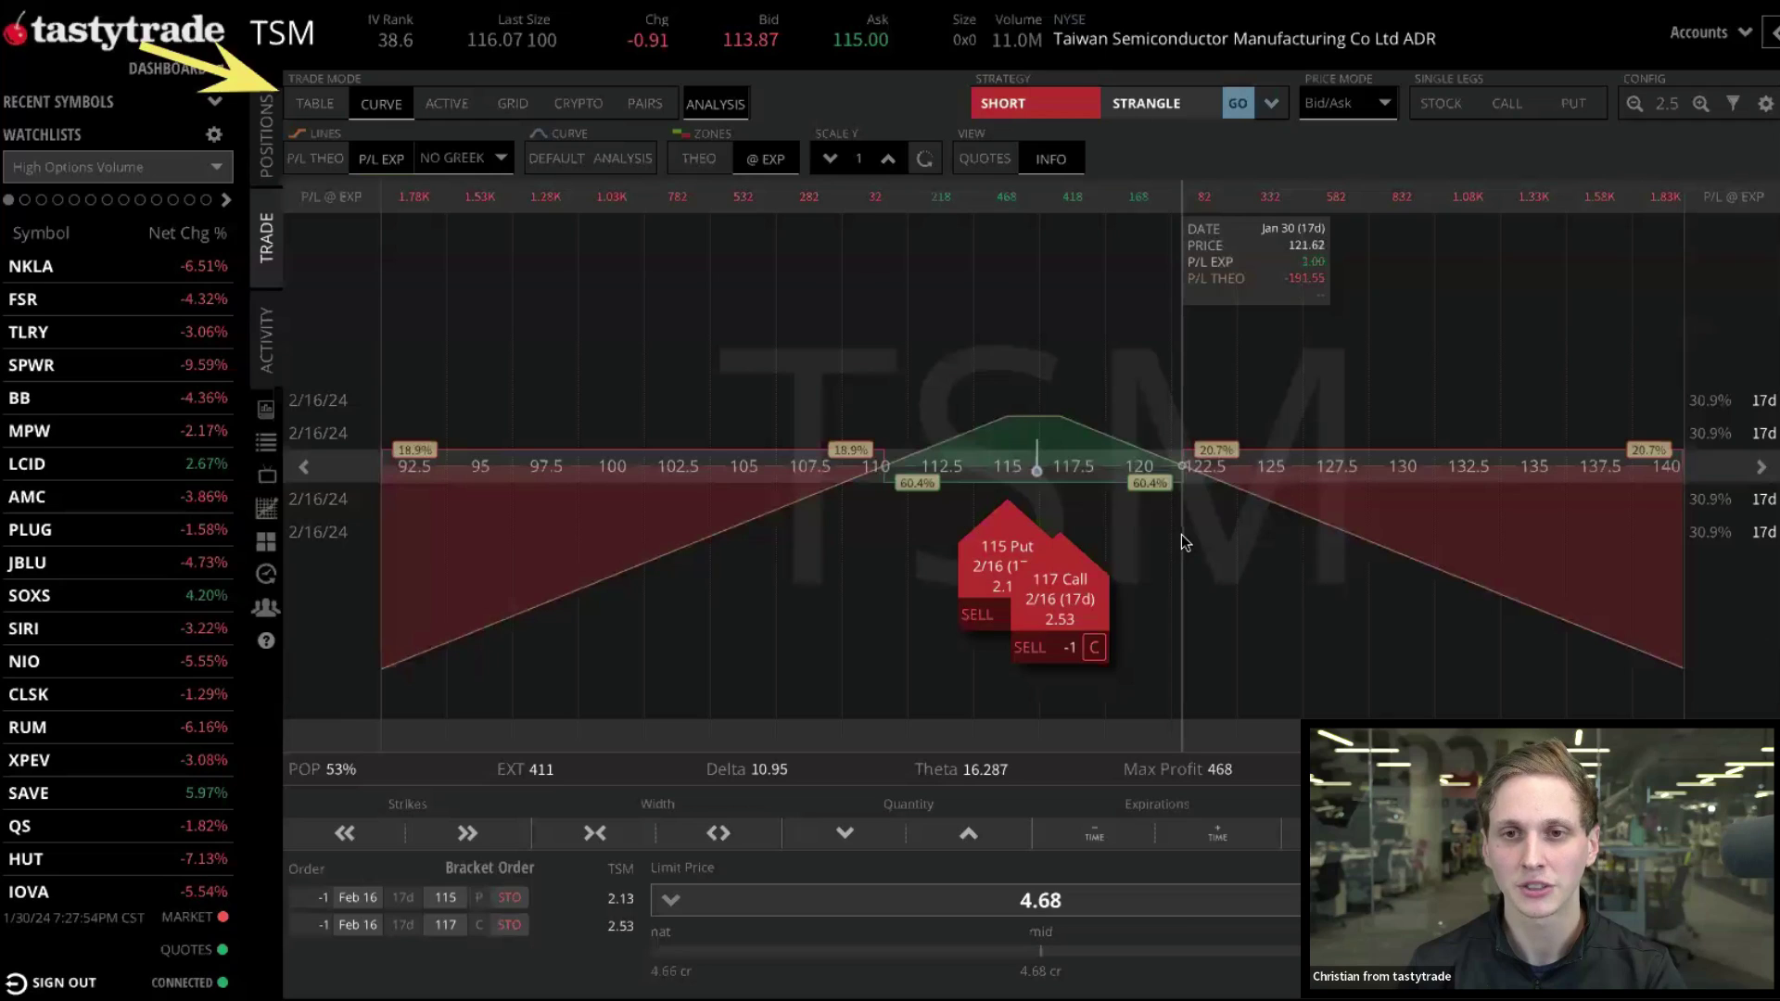
Examine the short strangle's profit and loss zones at expiration around its breakeven prices, at a price scale of 1
scroll(1057, 380, up, 3)
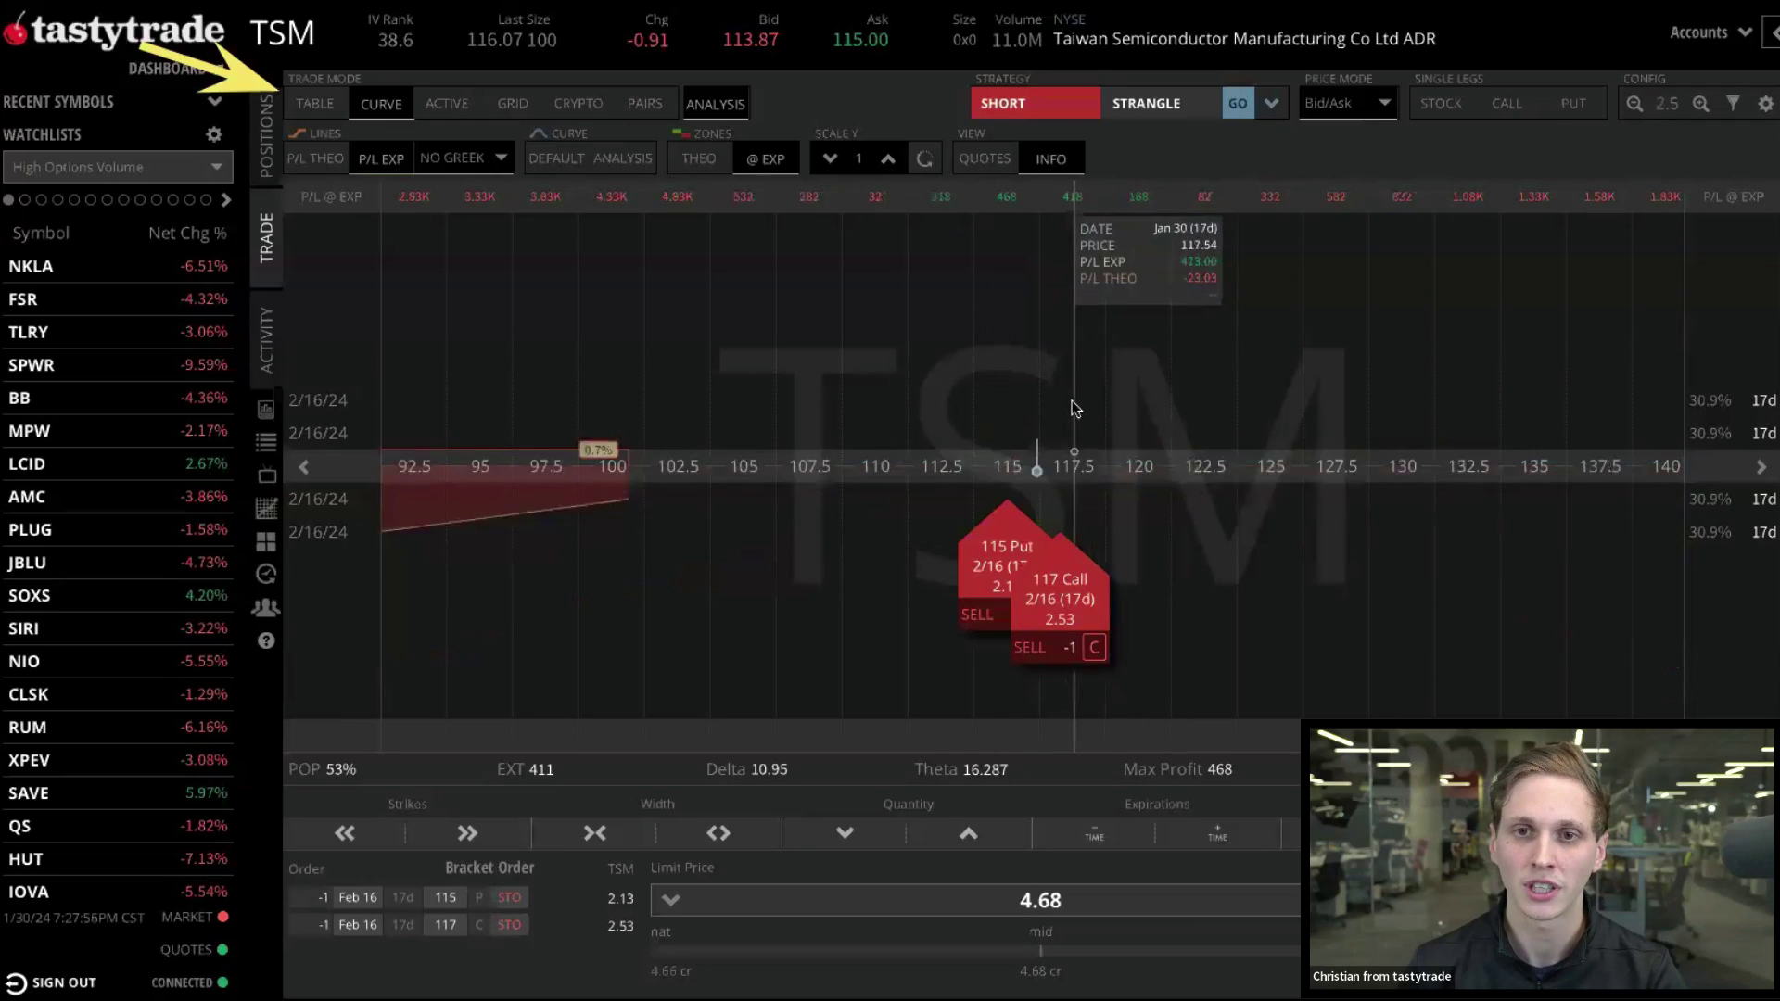
drag(1450, 402, 1221, 431)
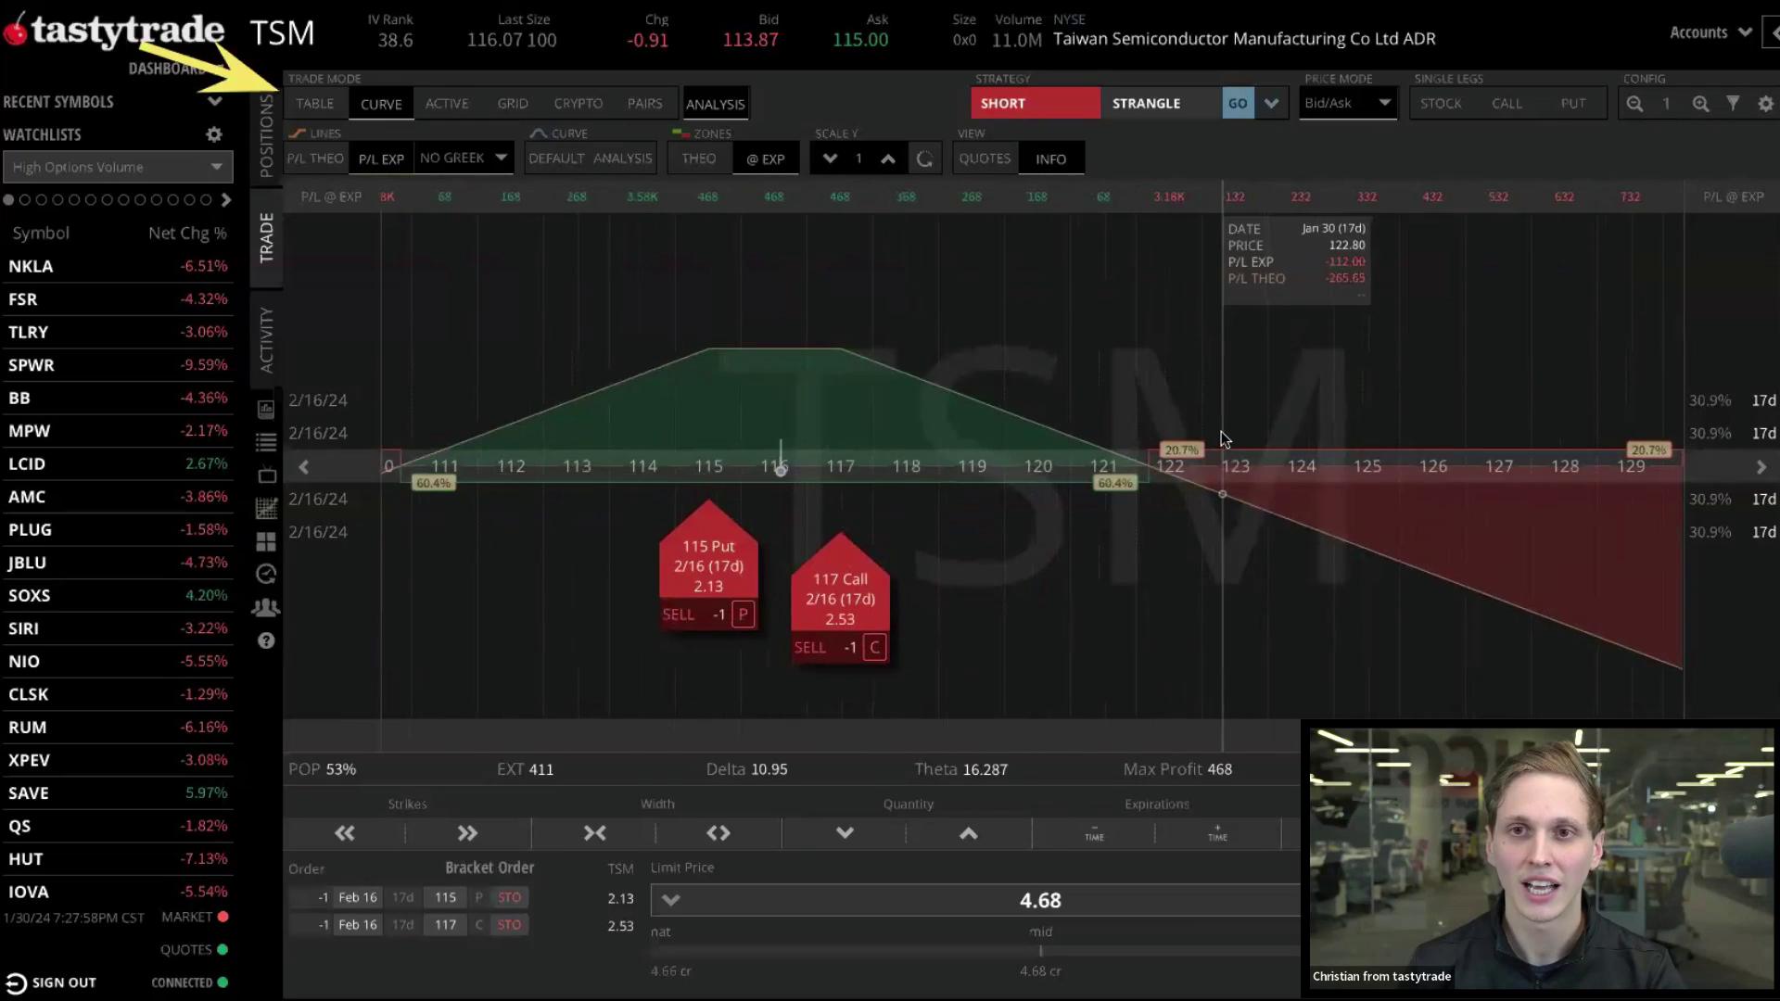
drag(927, 232, 1003, 232)
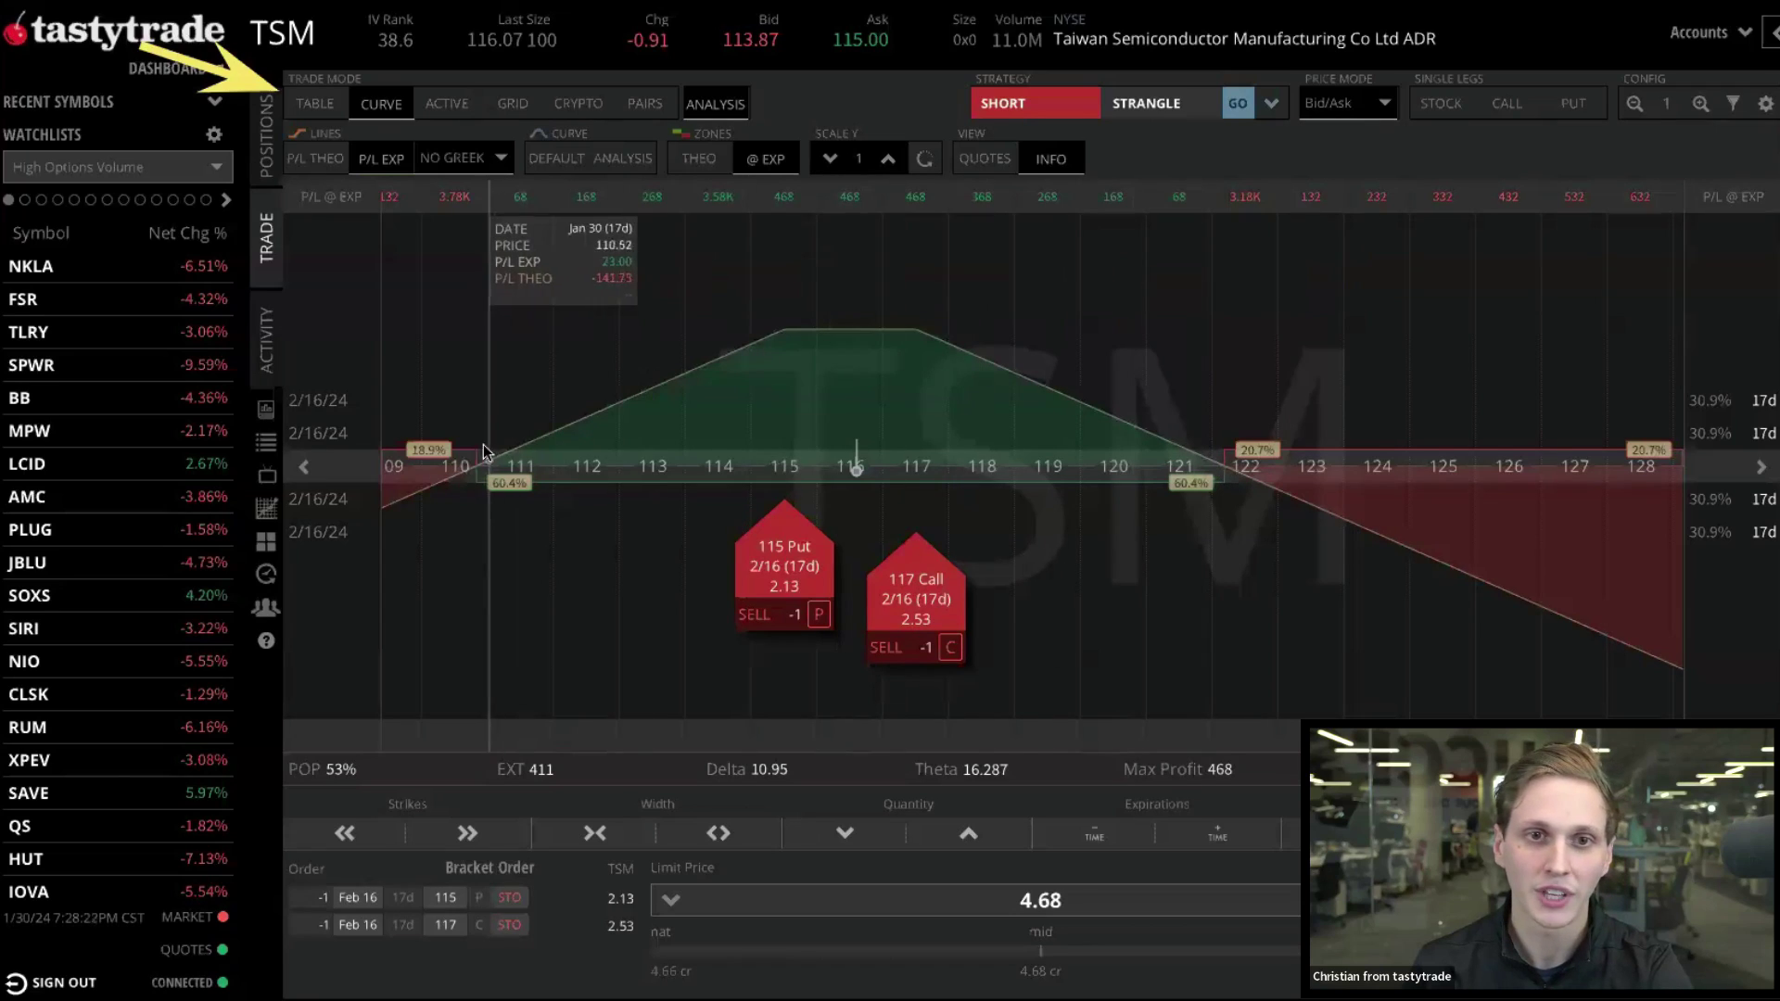
drag(504, 445, 546, 463)
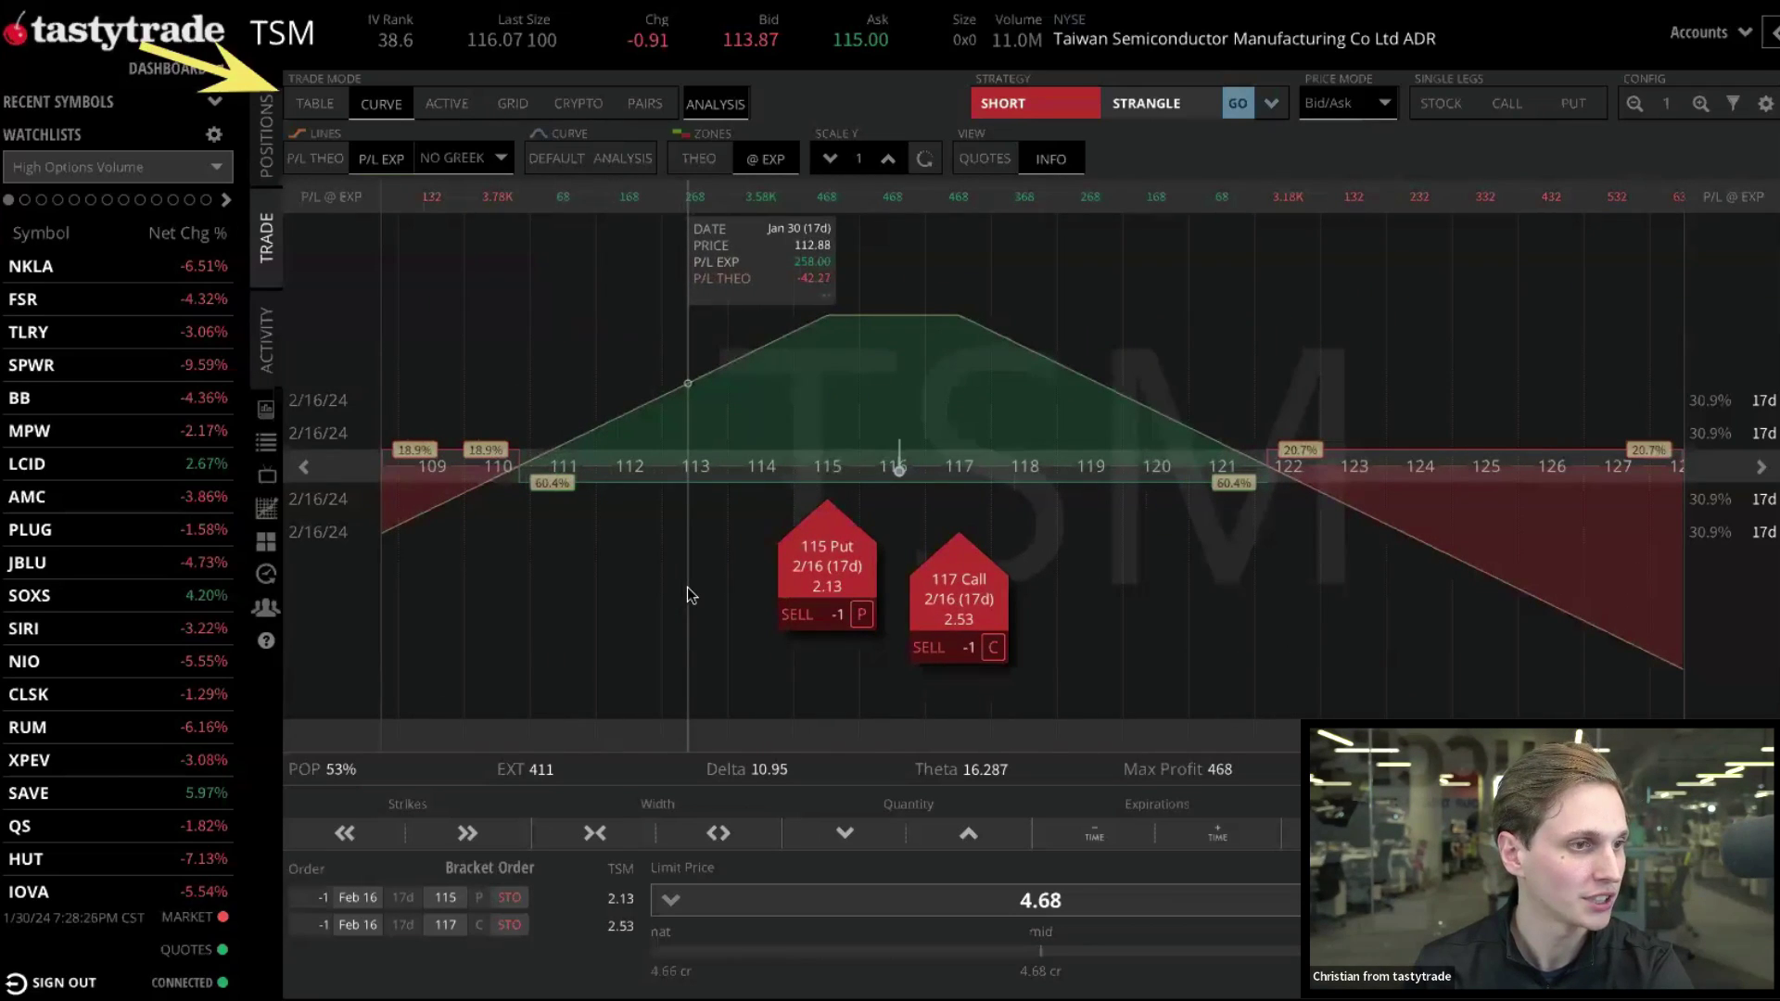
mouse_move(793, 330)
mouse_down()
mouse_move(722, 314)
mouse_move(790, 314)
mouse_up()
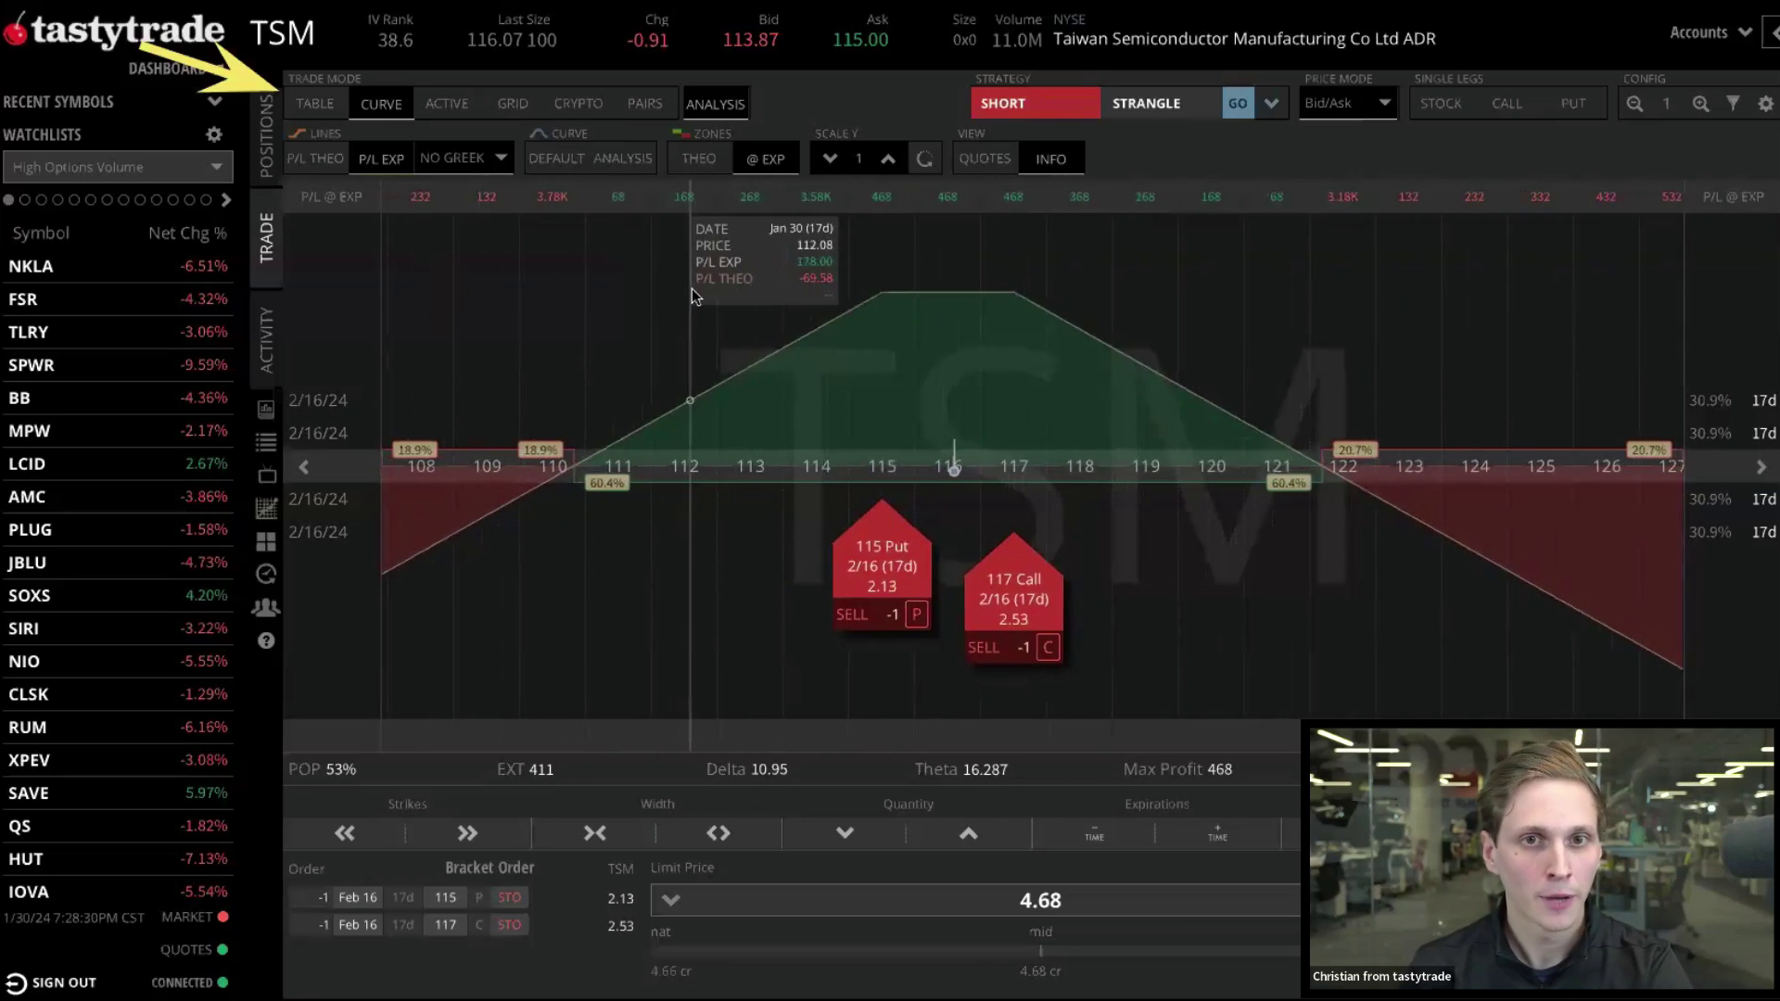
drag(671, 316, 711, 325)
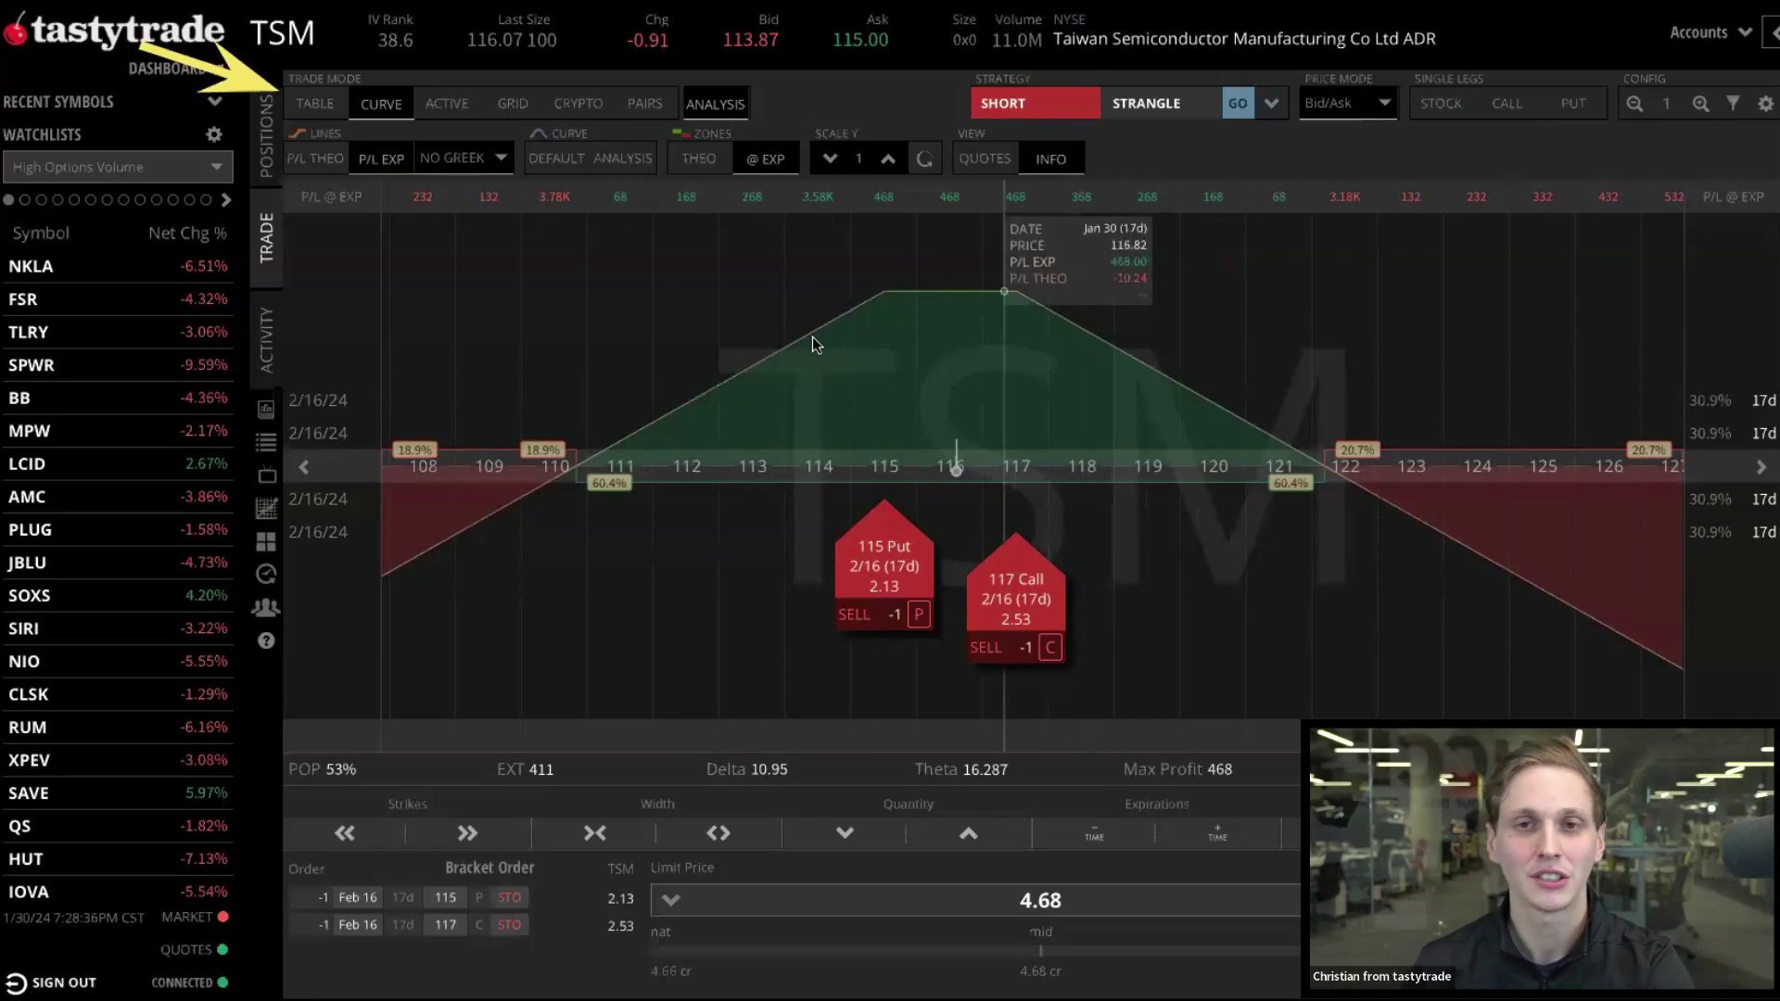
drag(674, 334, 685, 334)
drag(1355, 390, 1333, 393)
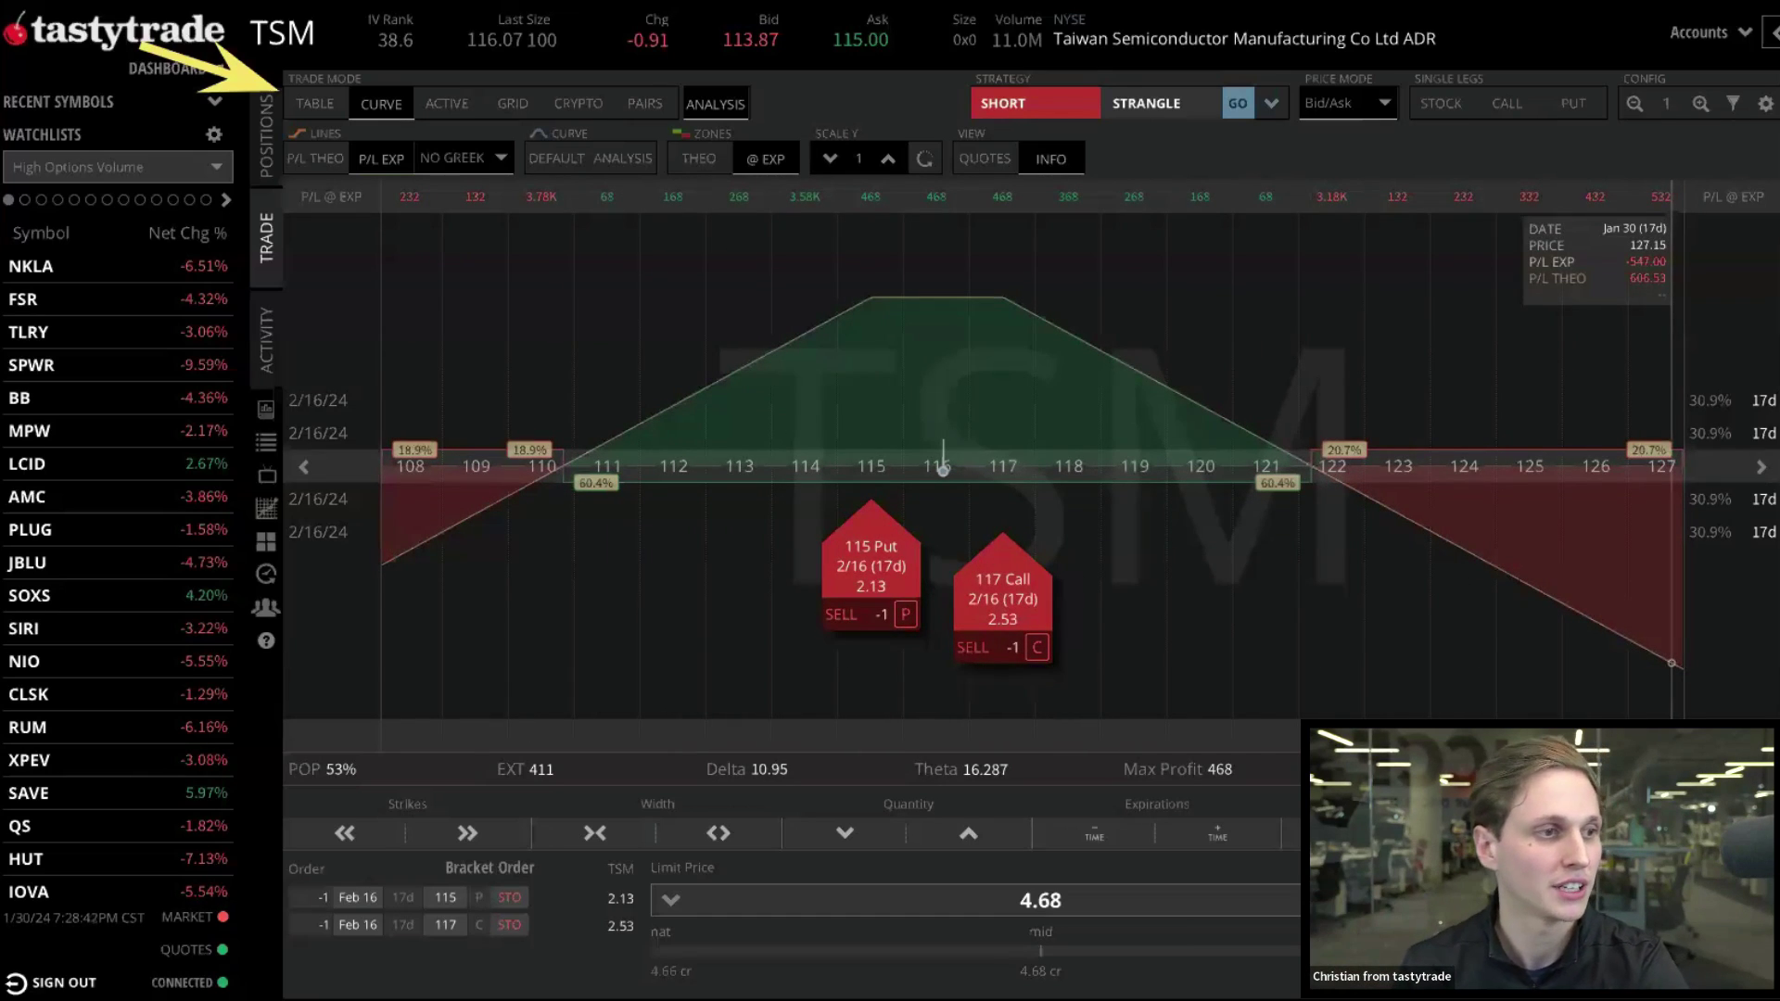
drag(1474, 400, 1494, 398)
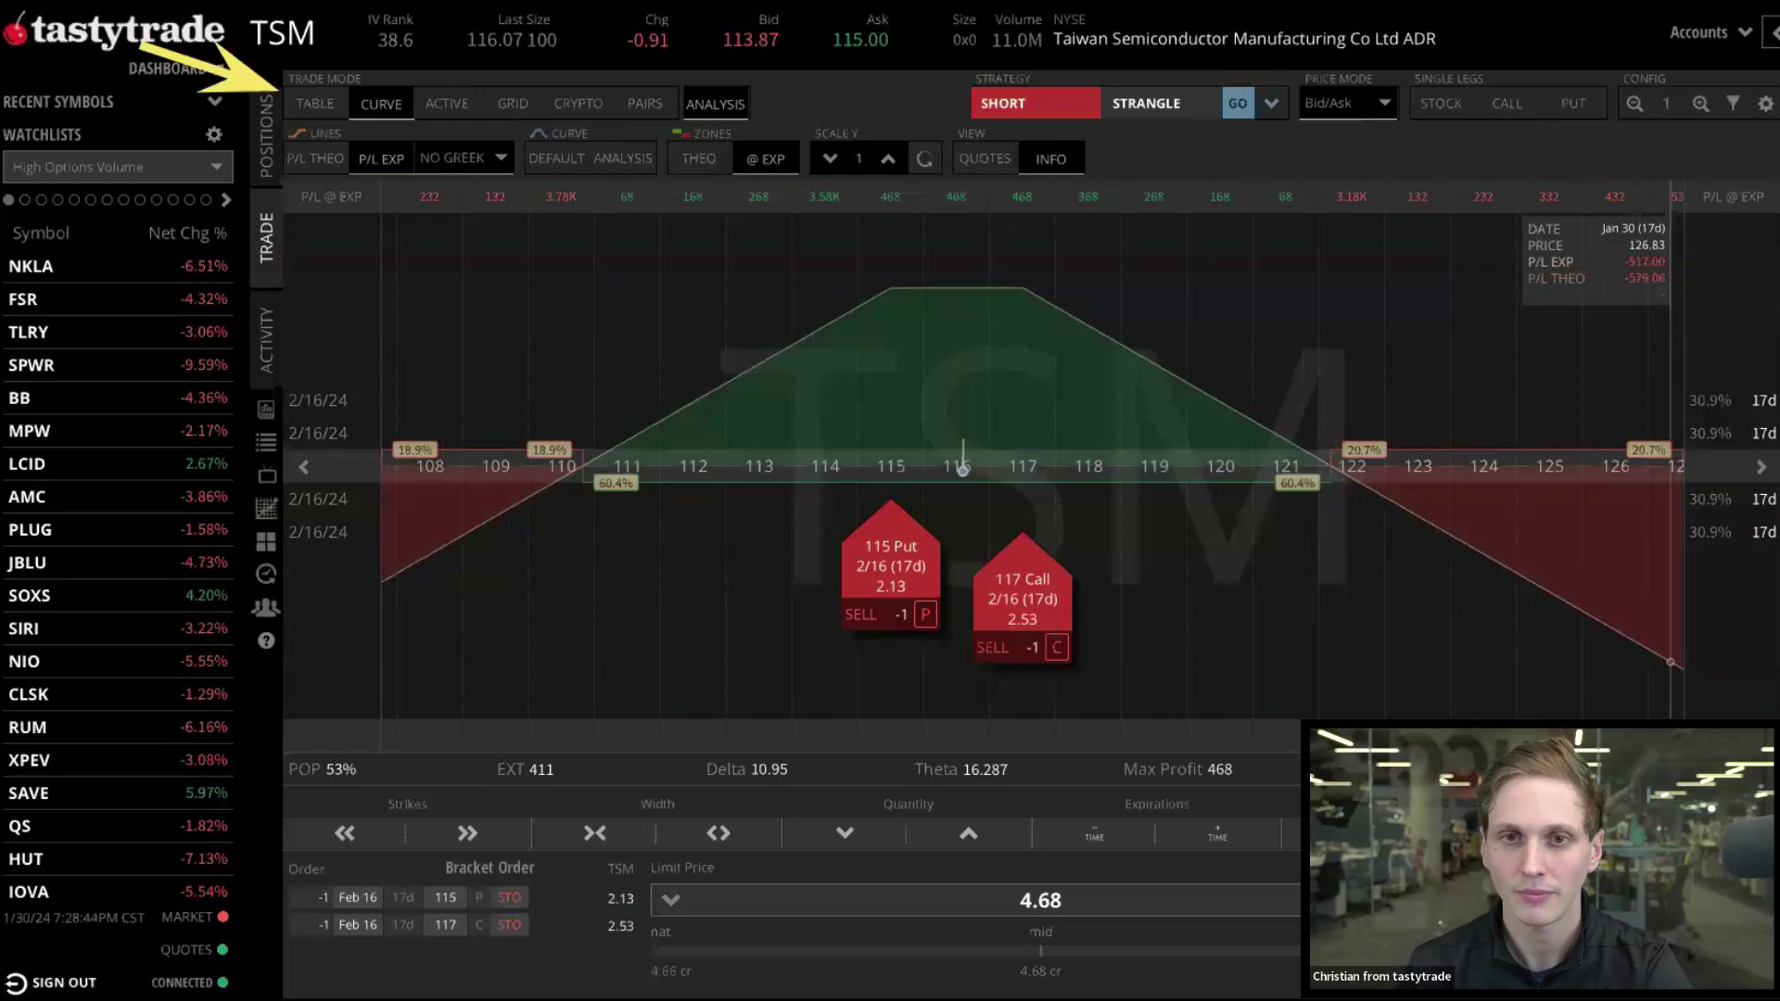
Clear the strangle order and bring up the Mar 15, 2024 option chain in the table view
key(Escape)
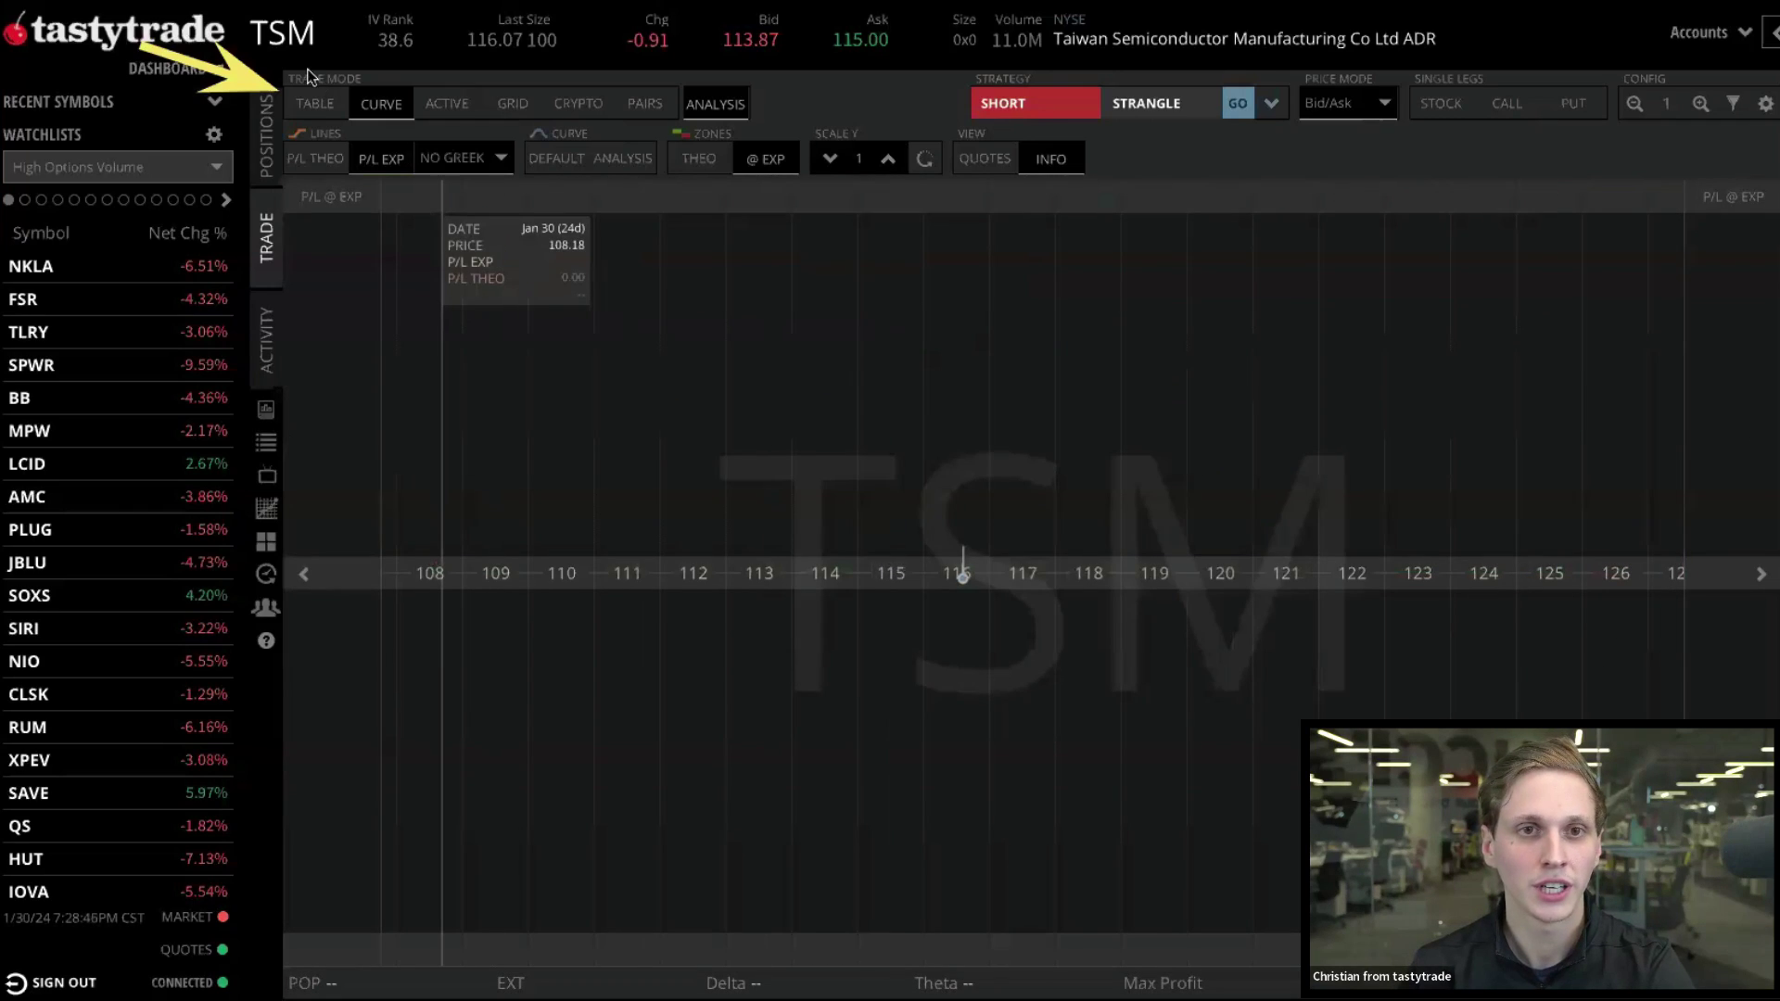
click(314, 104)
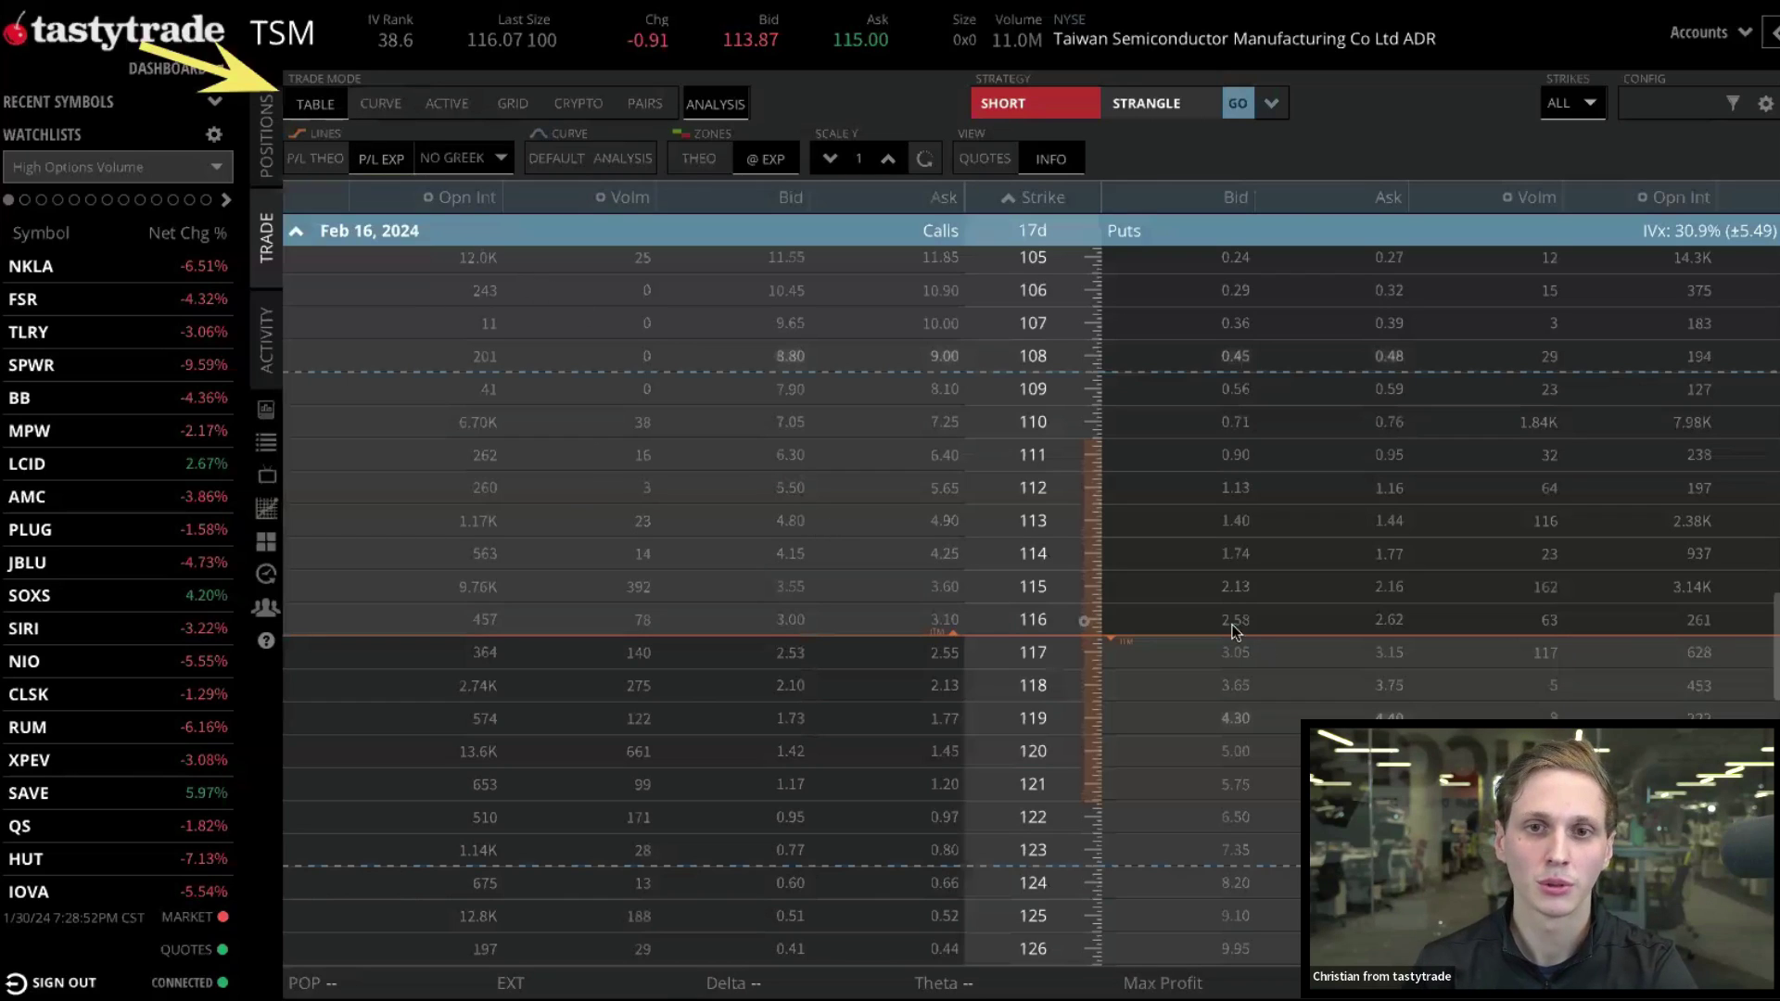
scroll(727, 464, down, 10)
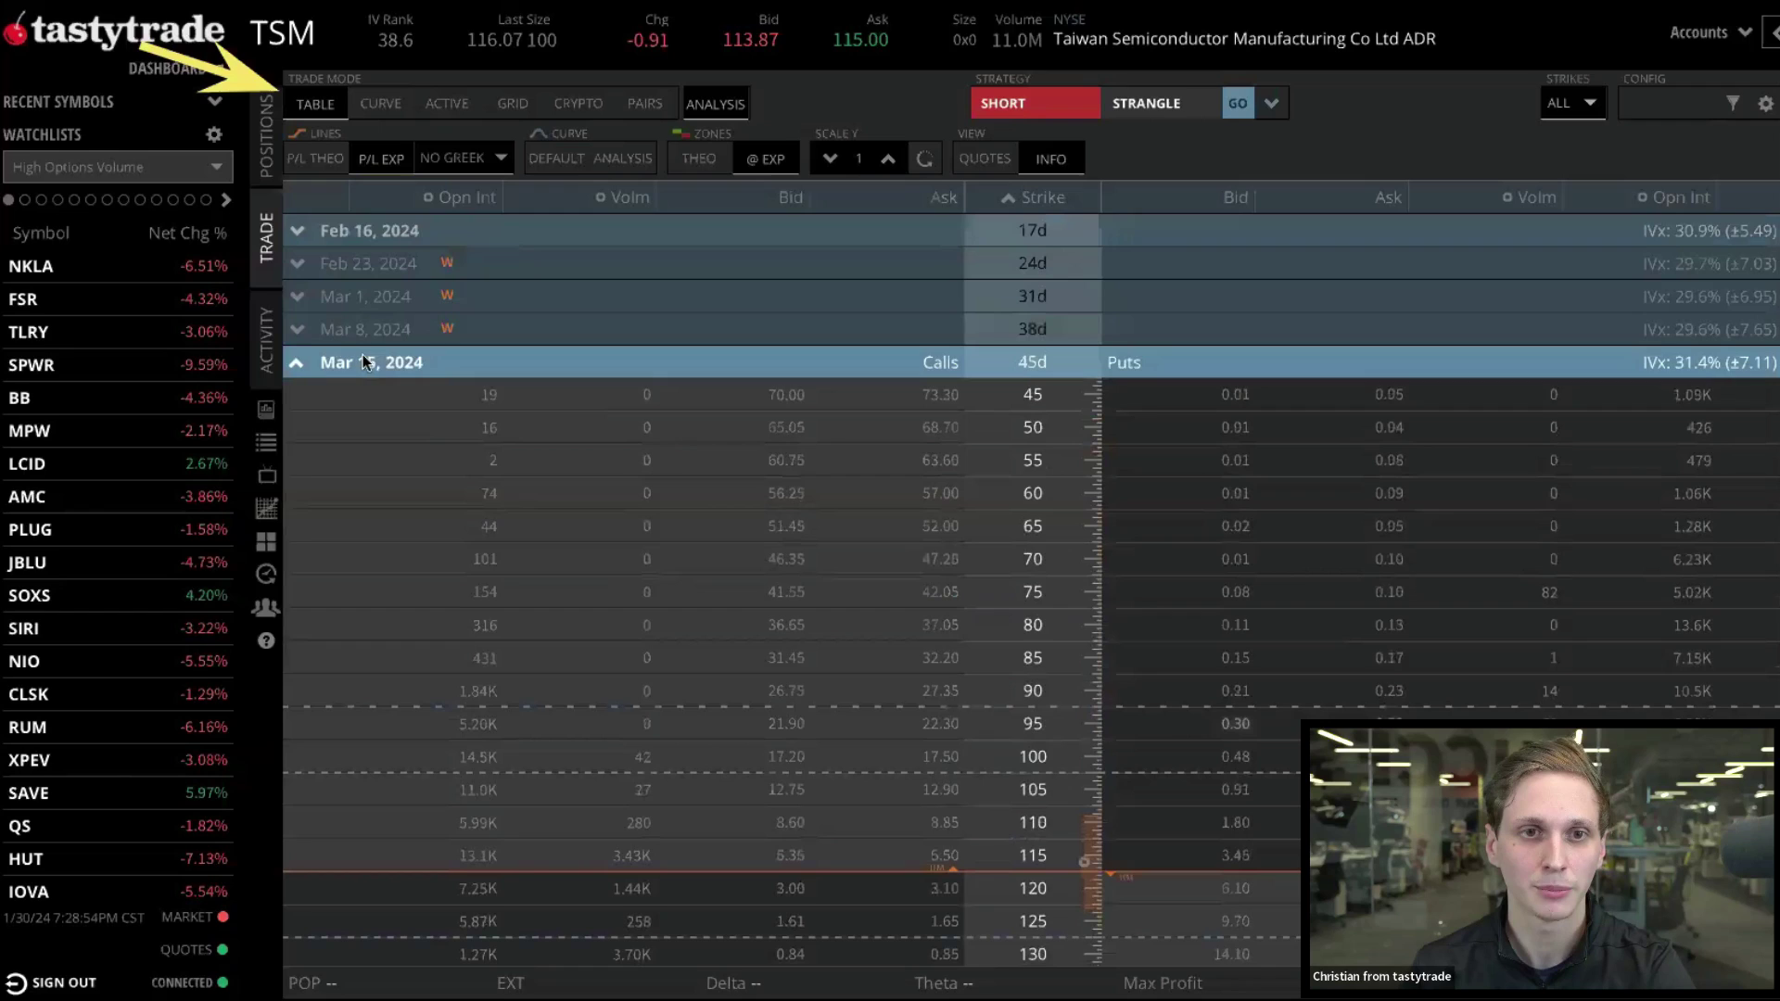
scroll(776, 539, down, 2)
scroll(775, 536, down, 2)
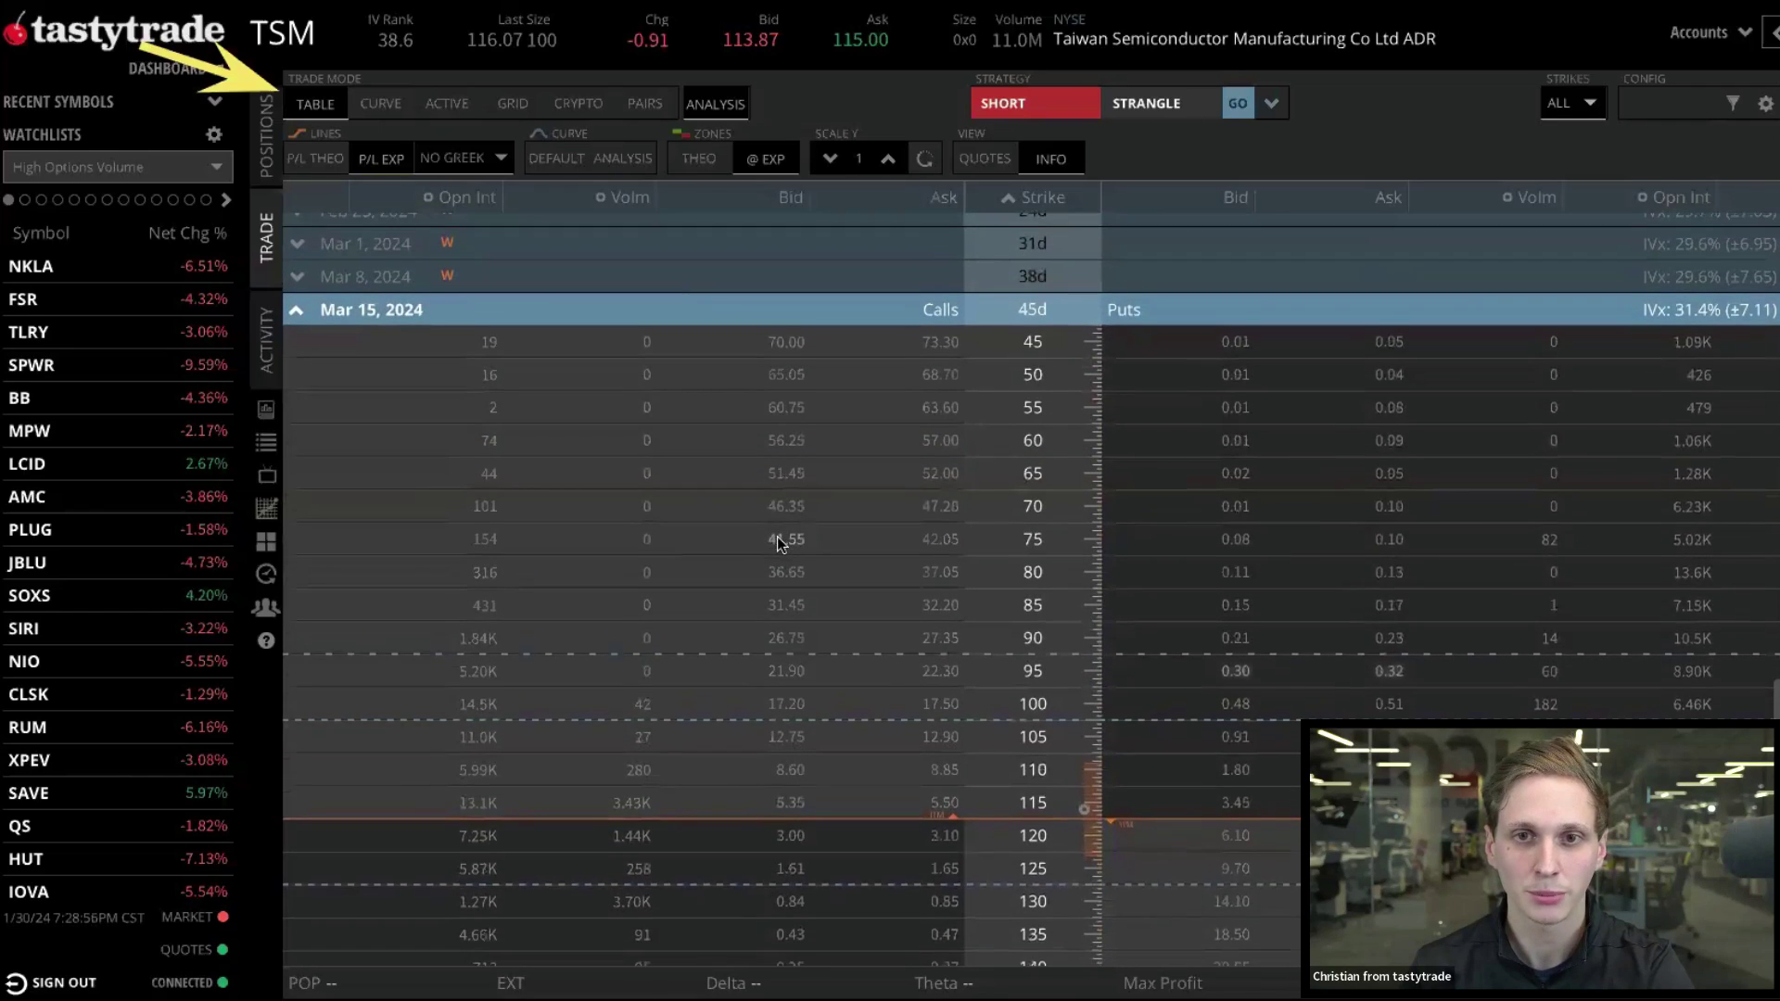
scroll(776, 536, down, 1)
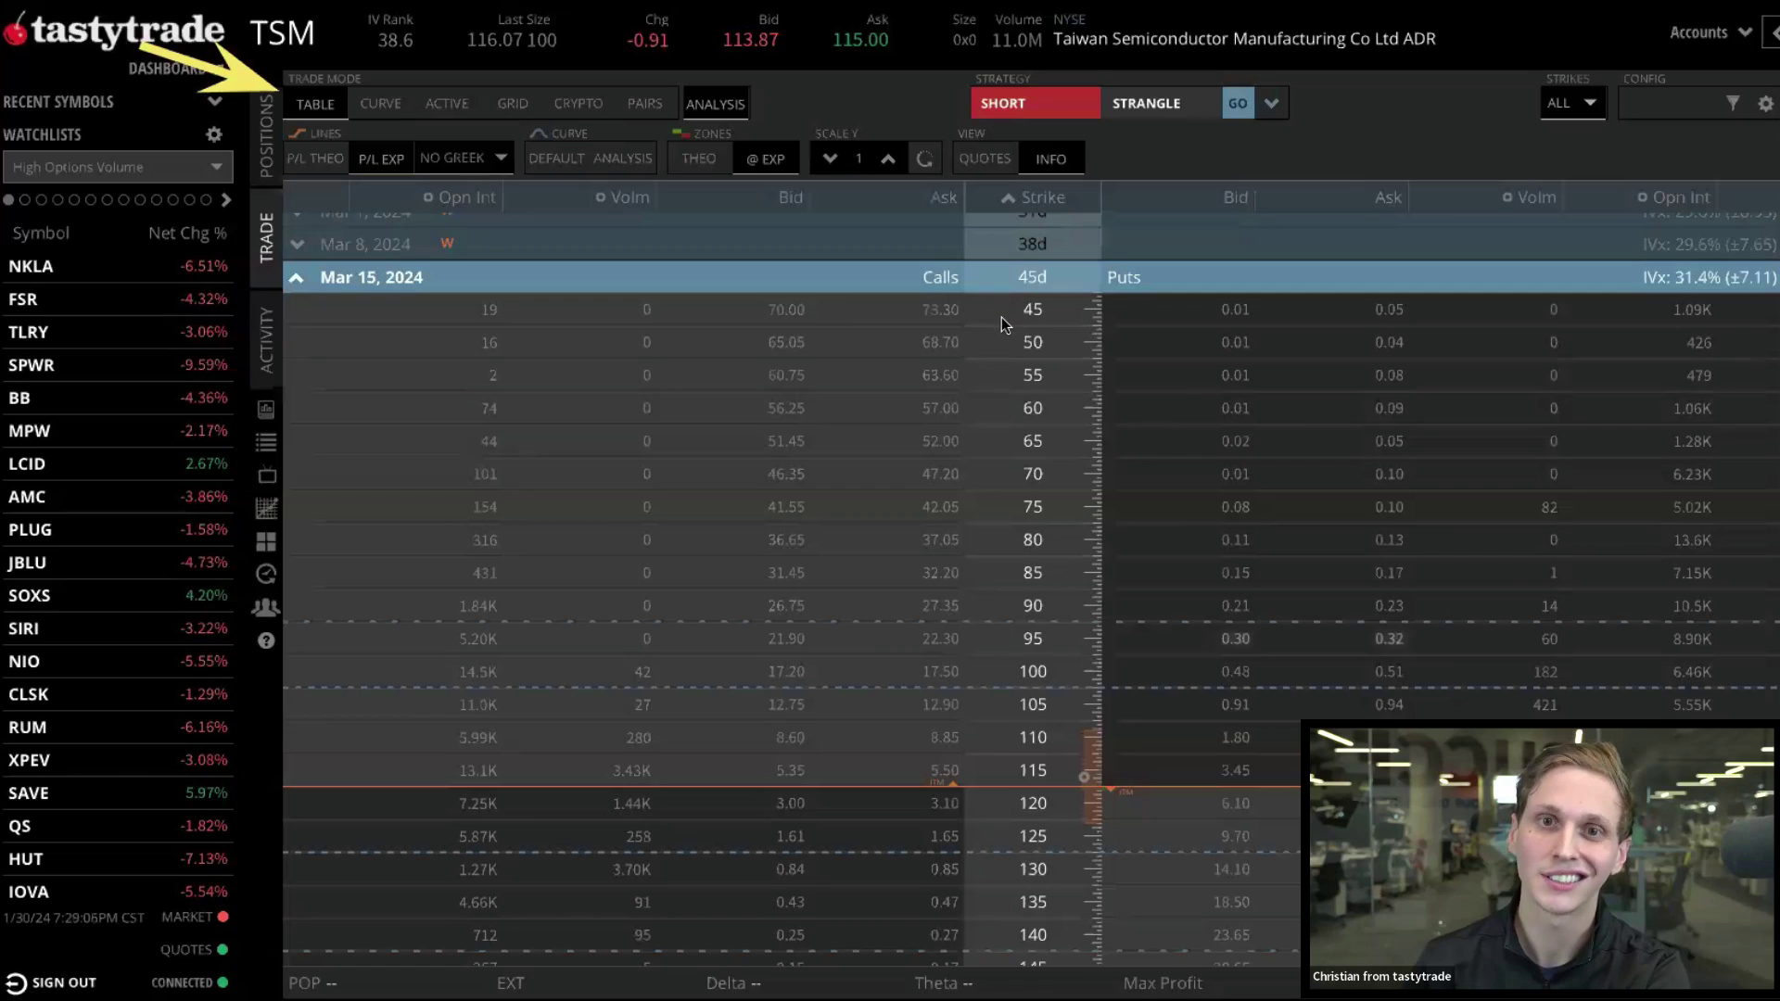
Set the ratio spread entry in the strategy presets to a long call and close the list of presets
click(1271, 104)
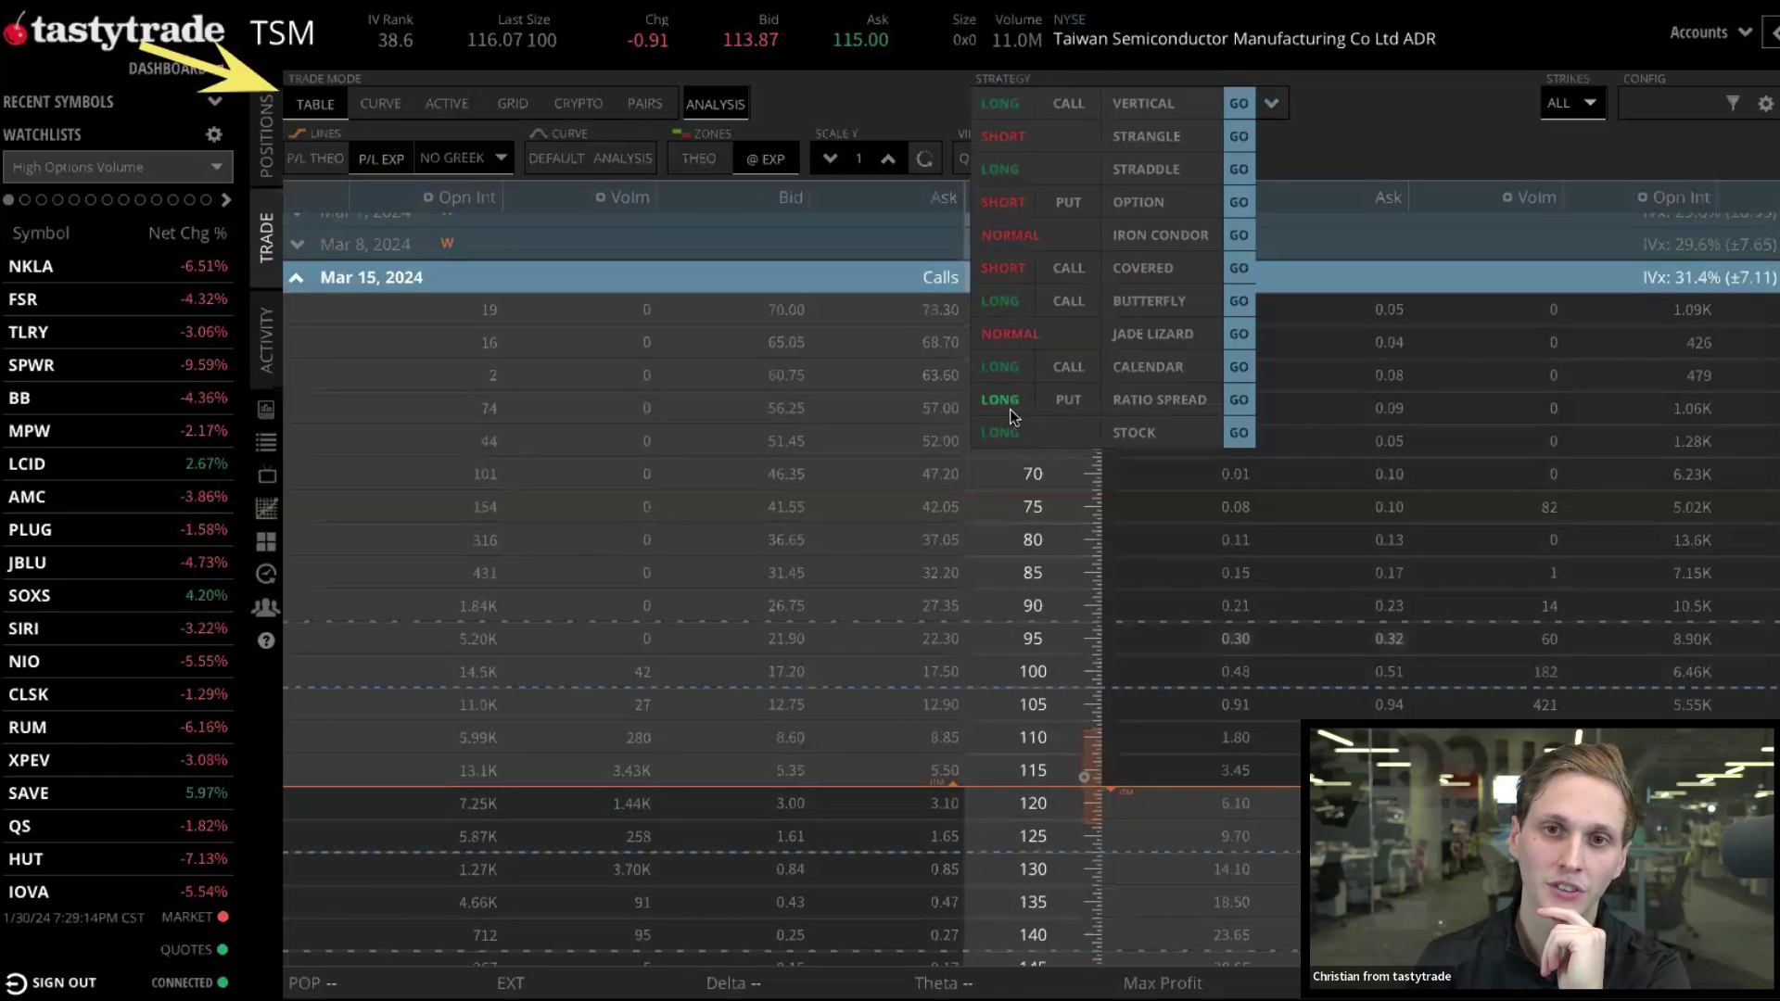
click(1051, 409)
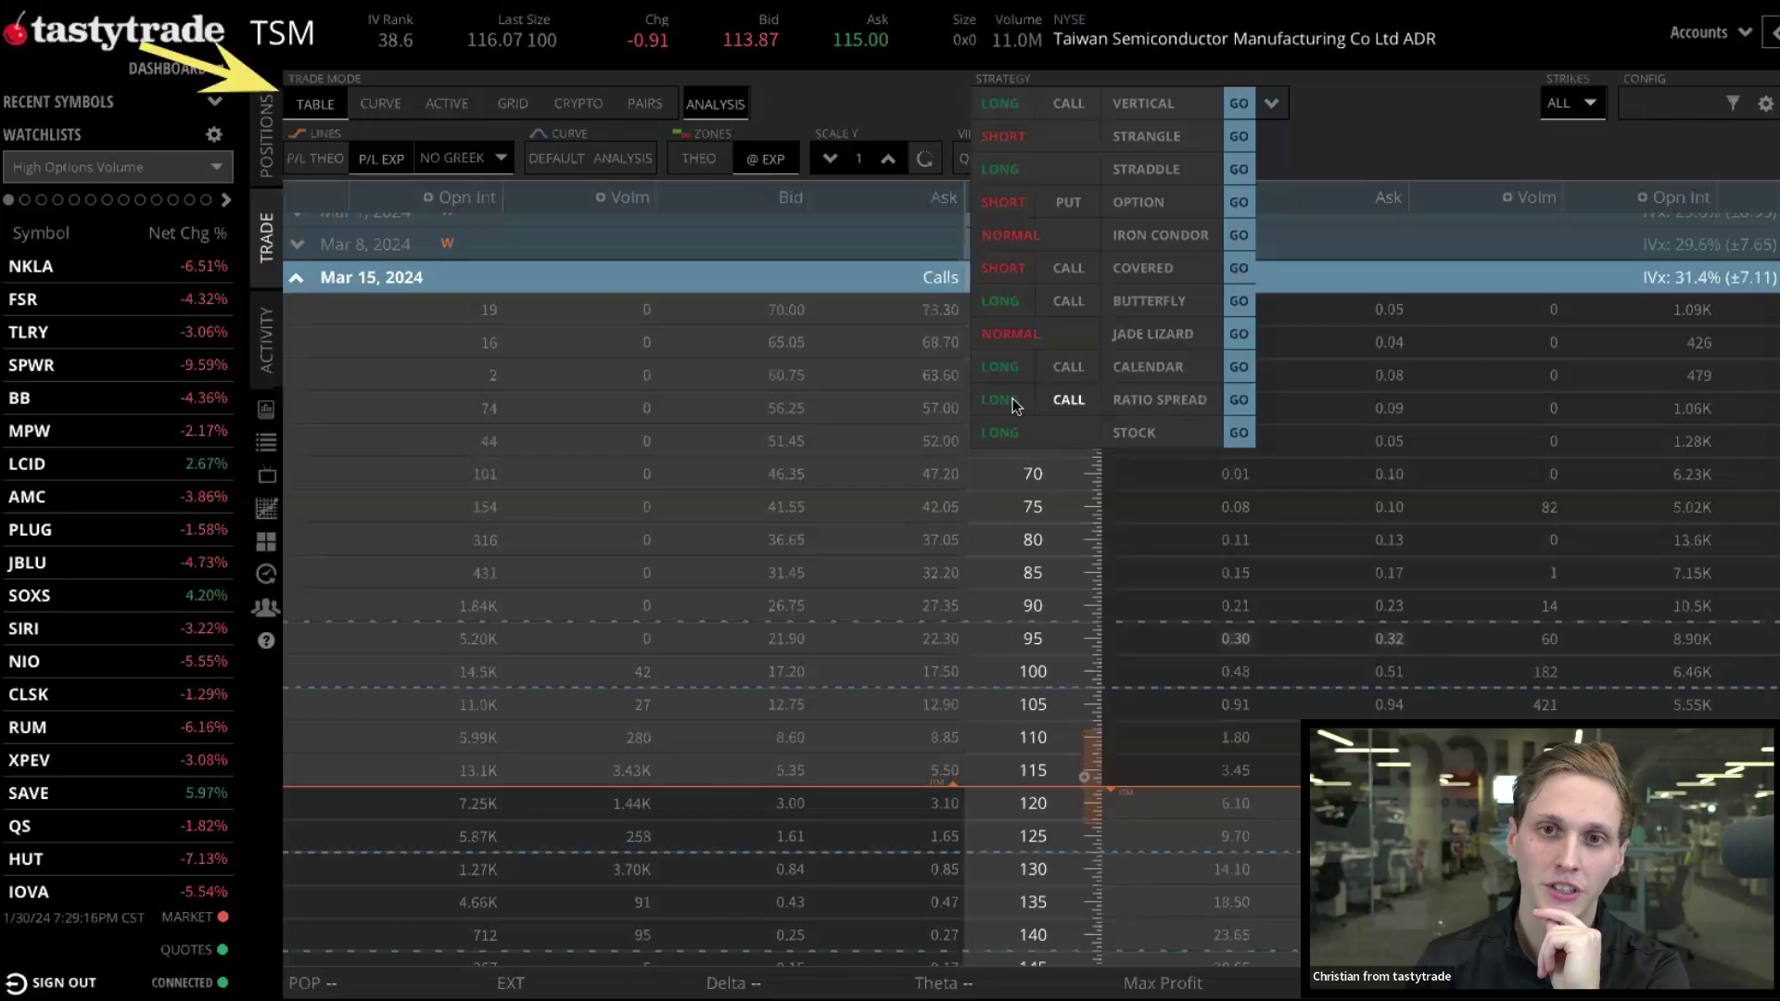
click(1755, 432)
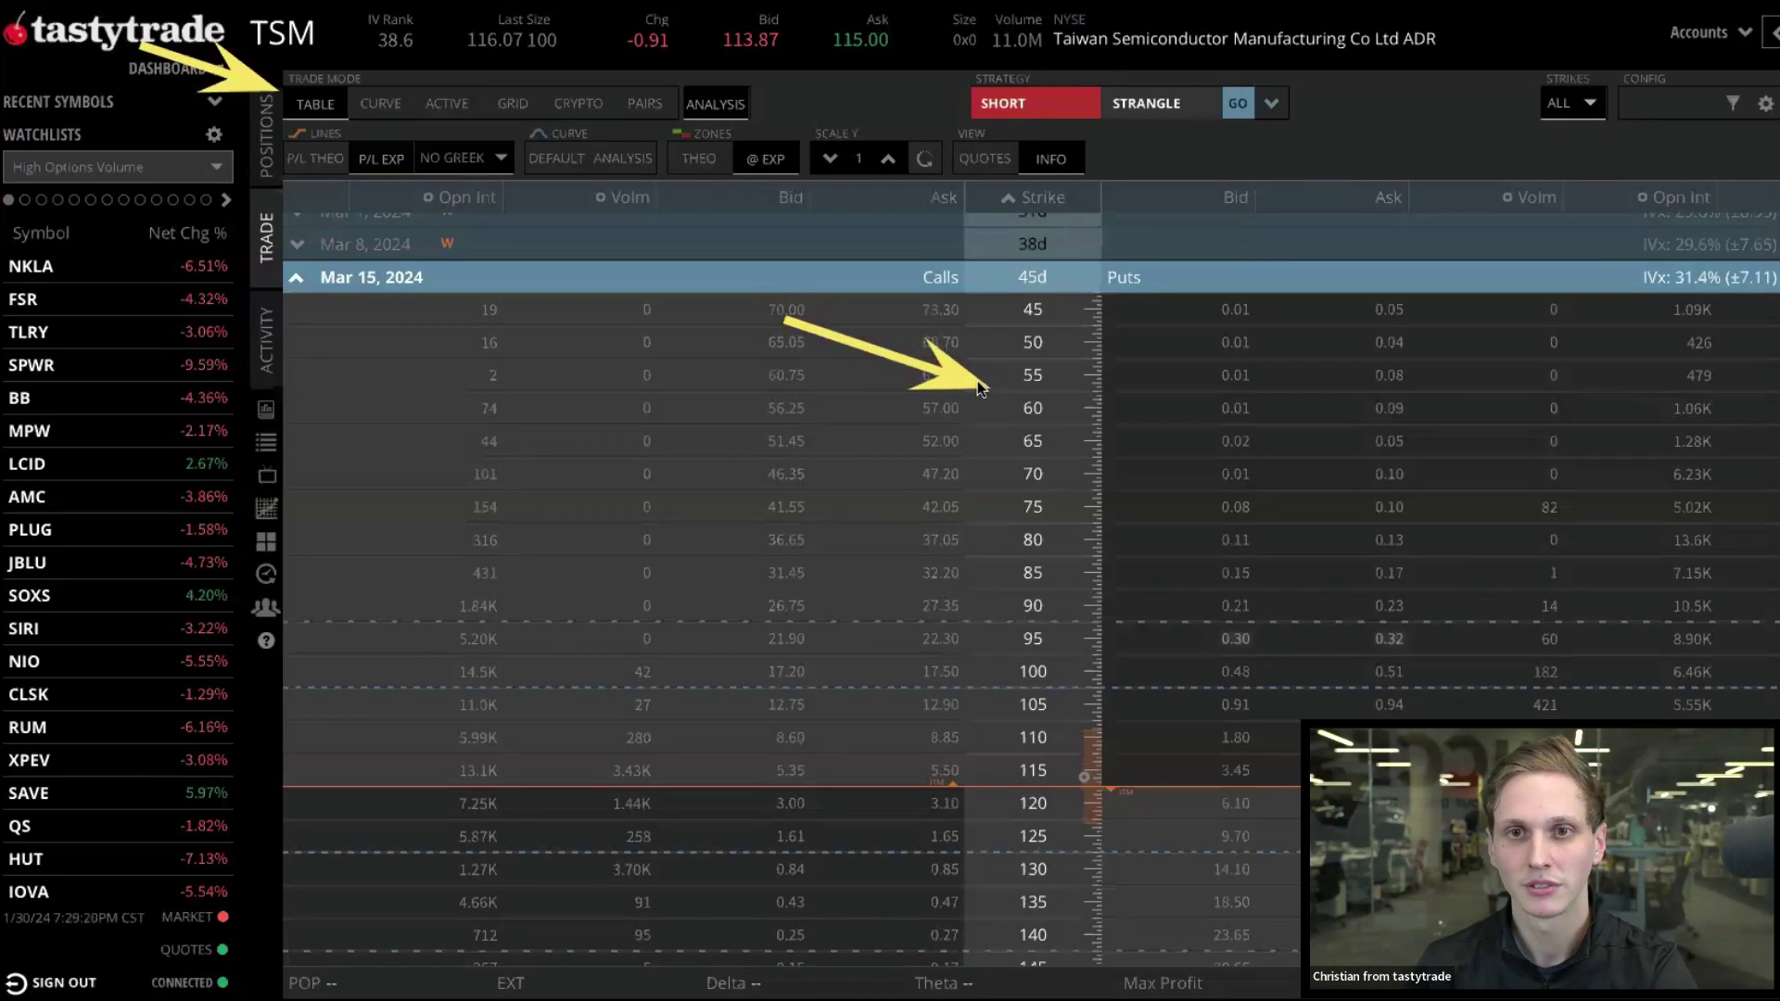
Load a long call ratio spread for TSM from the strategy presets
click(1272, 105)
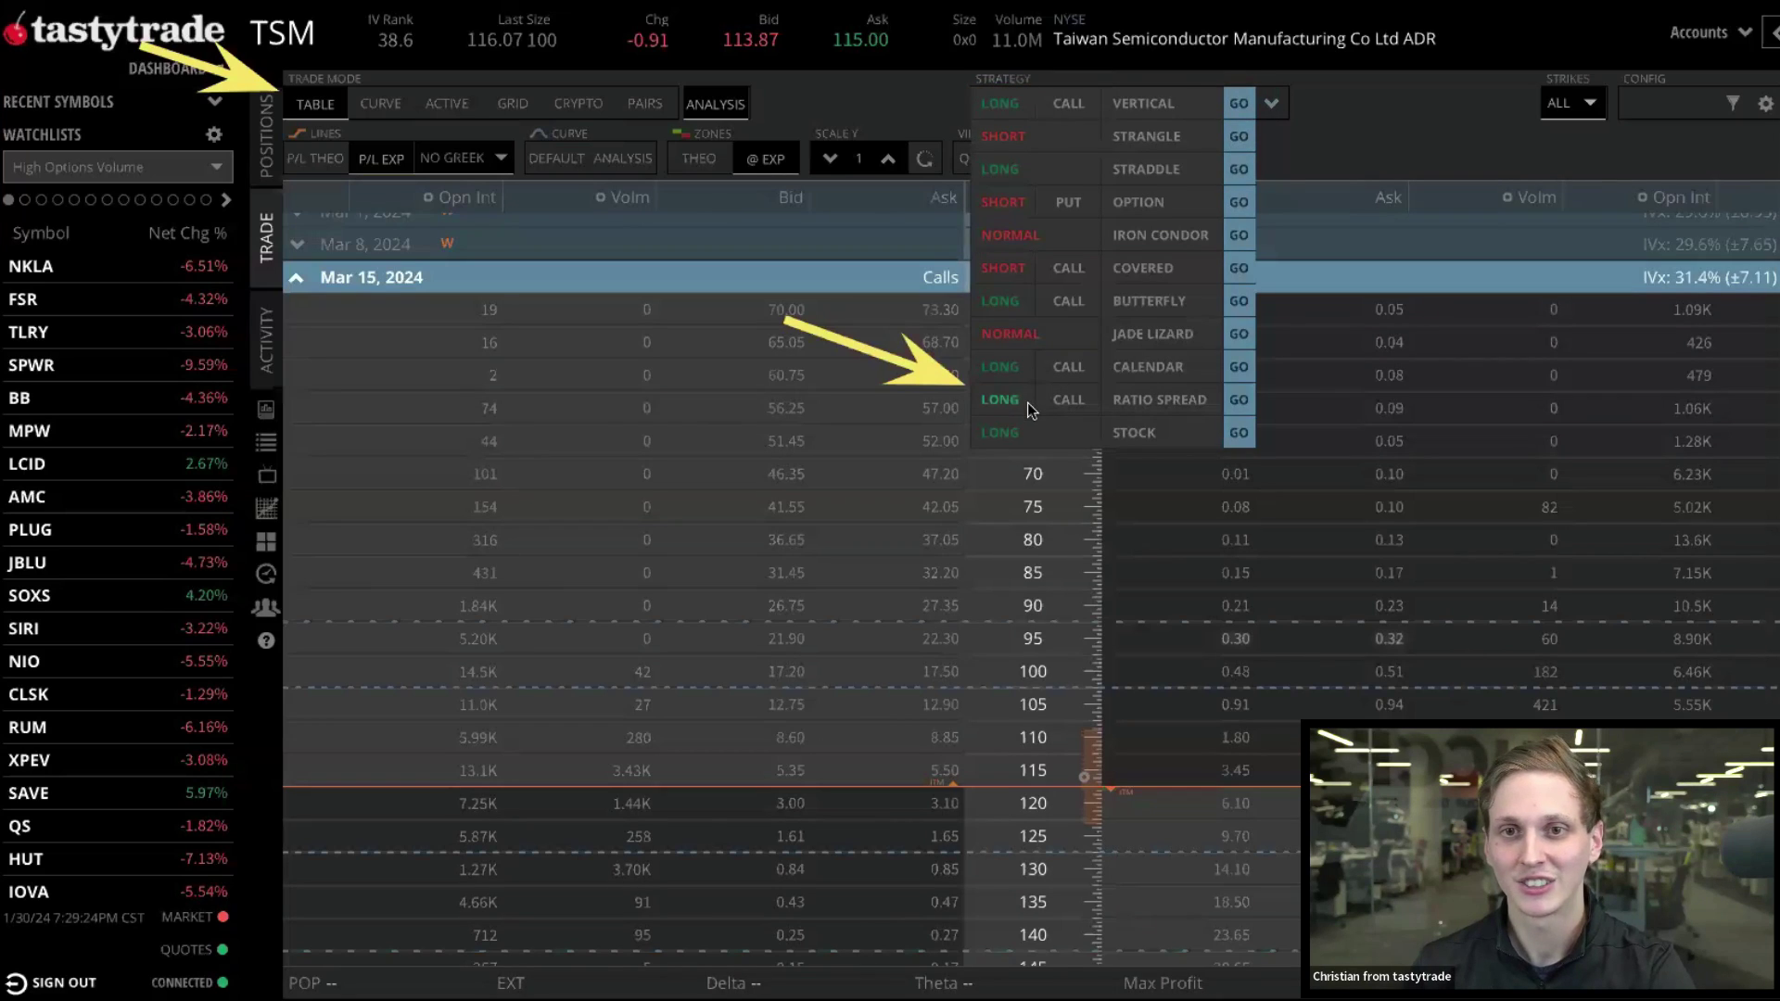
click(1238, 400)
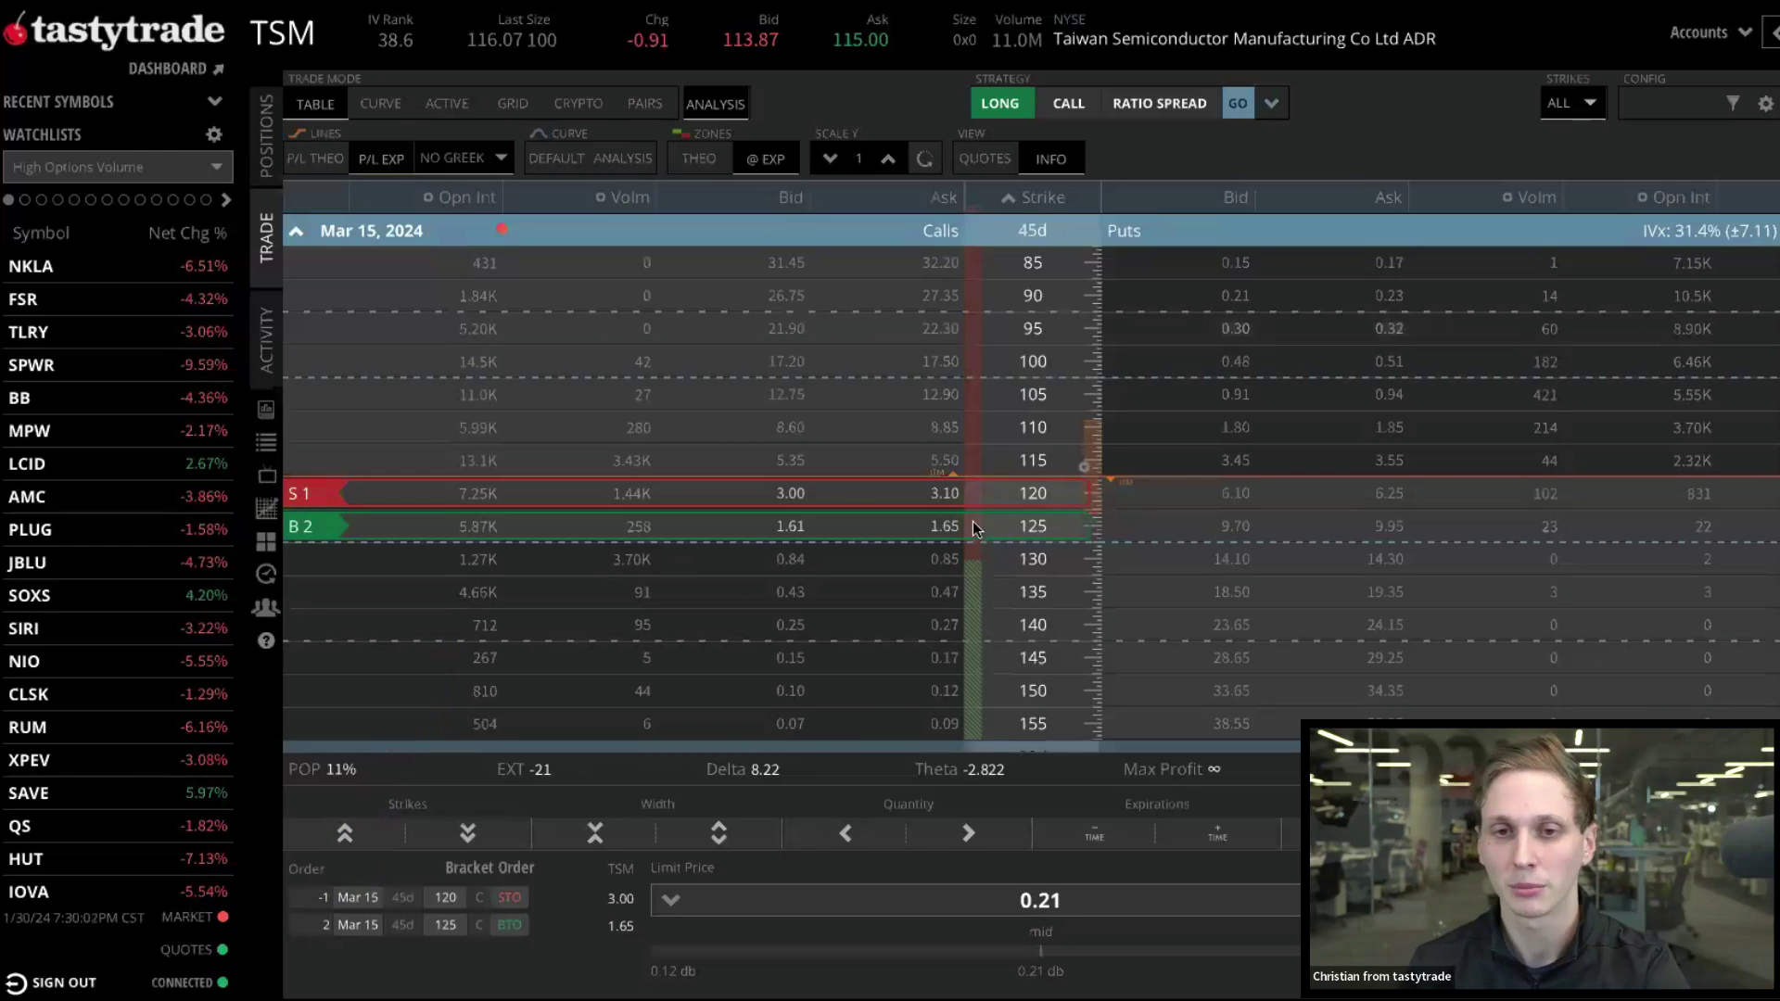
Scale the whole ratio spread up to 3 short and 6 long calls and back down to 1 by 2
click(967, 833)
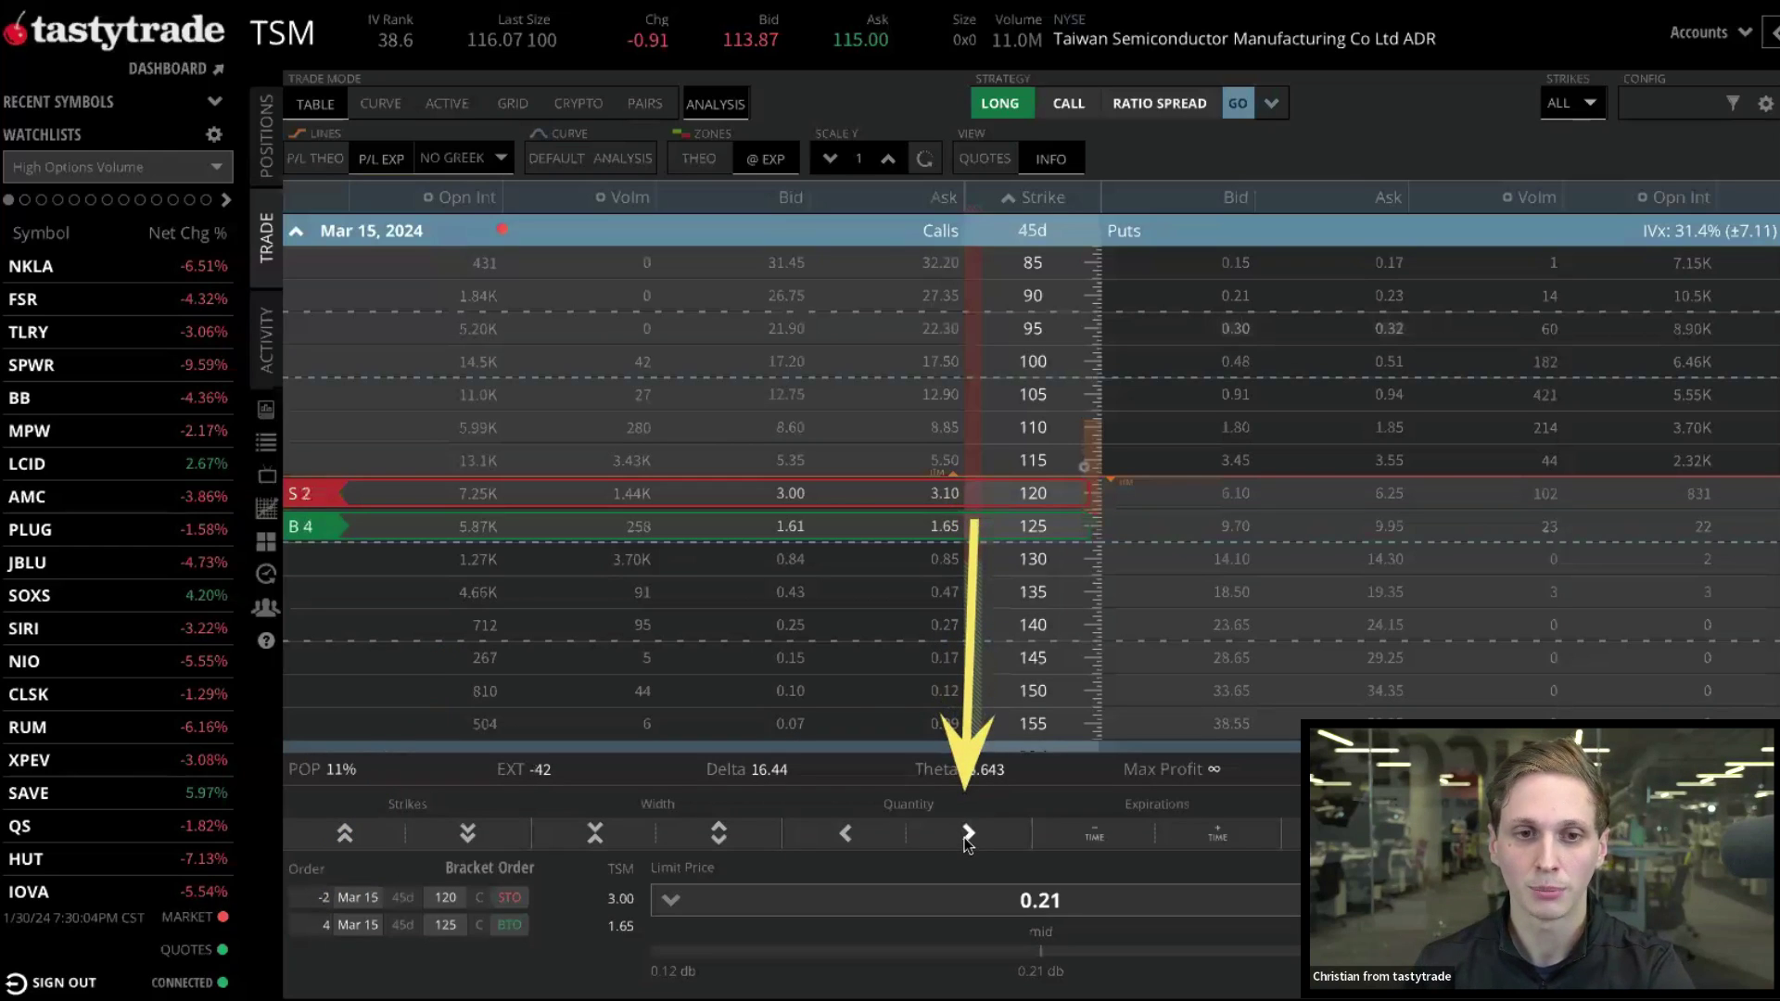
scroll(334, 900, up, 1)
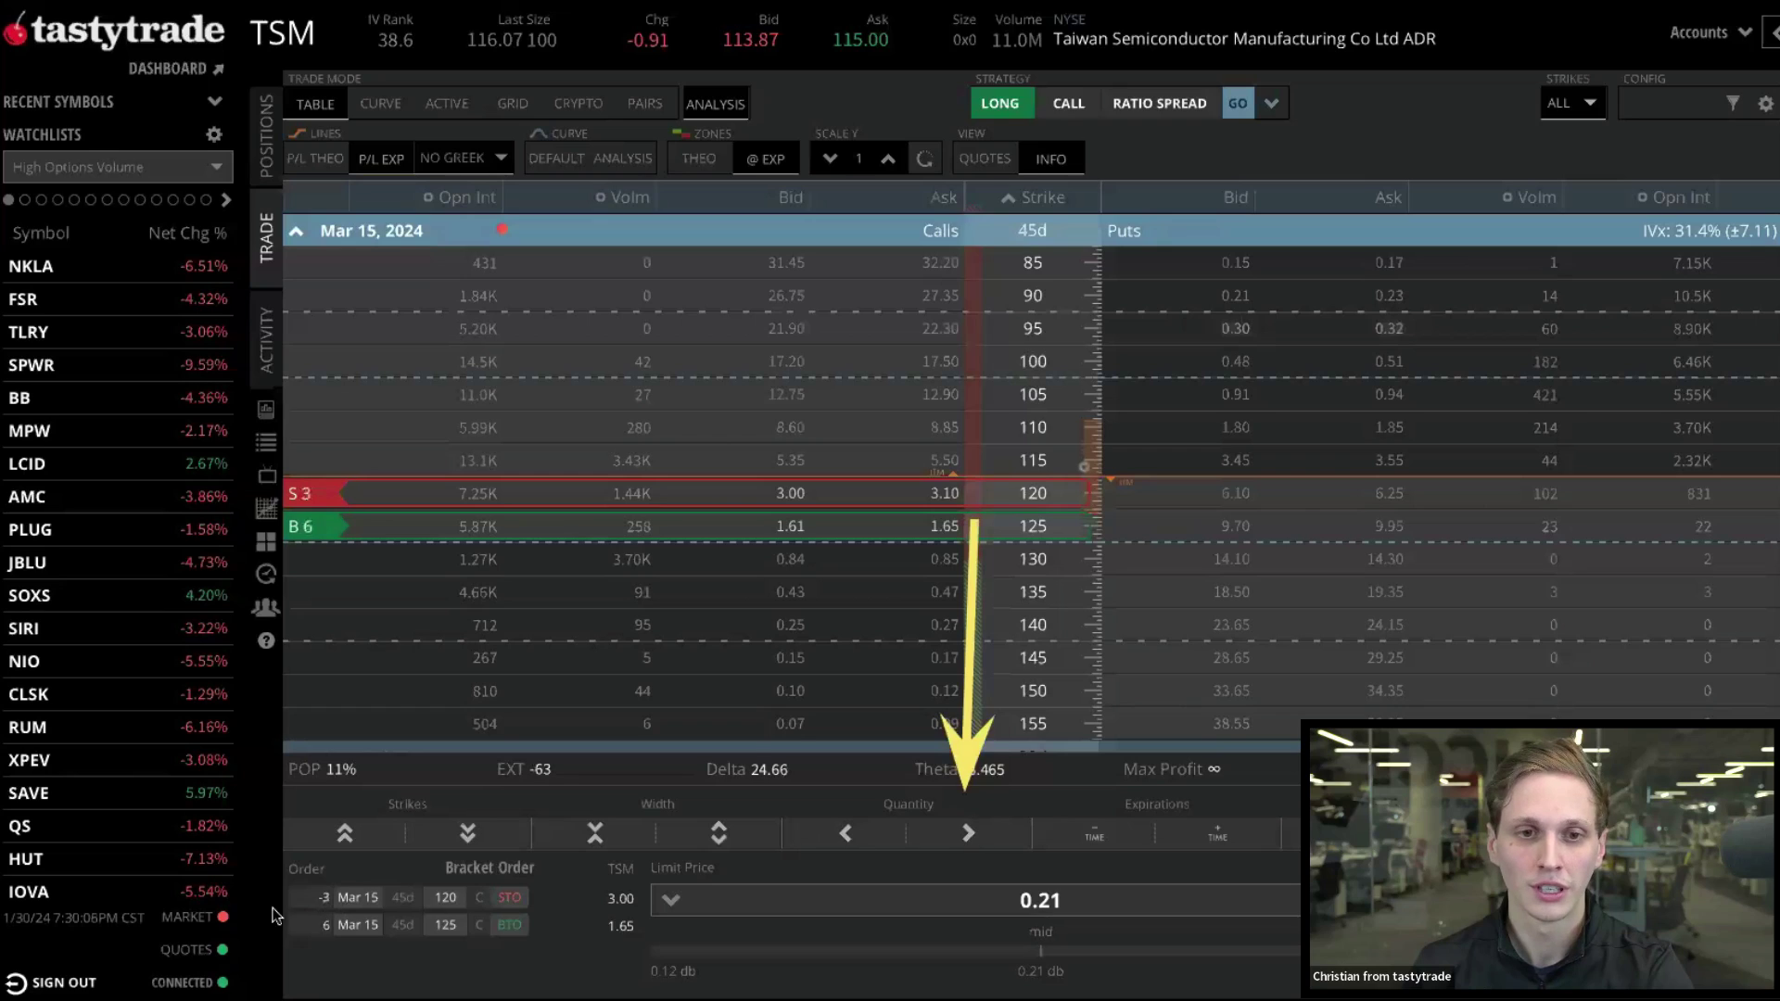
click(845, 833)
click(846, 832)
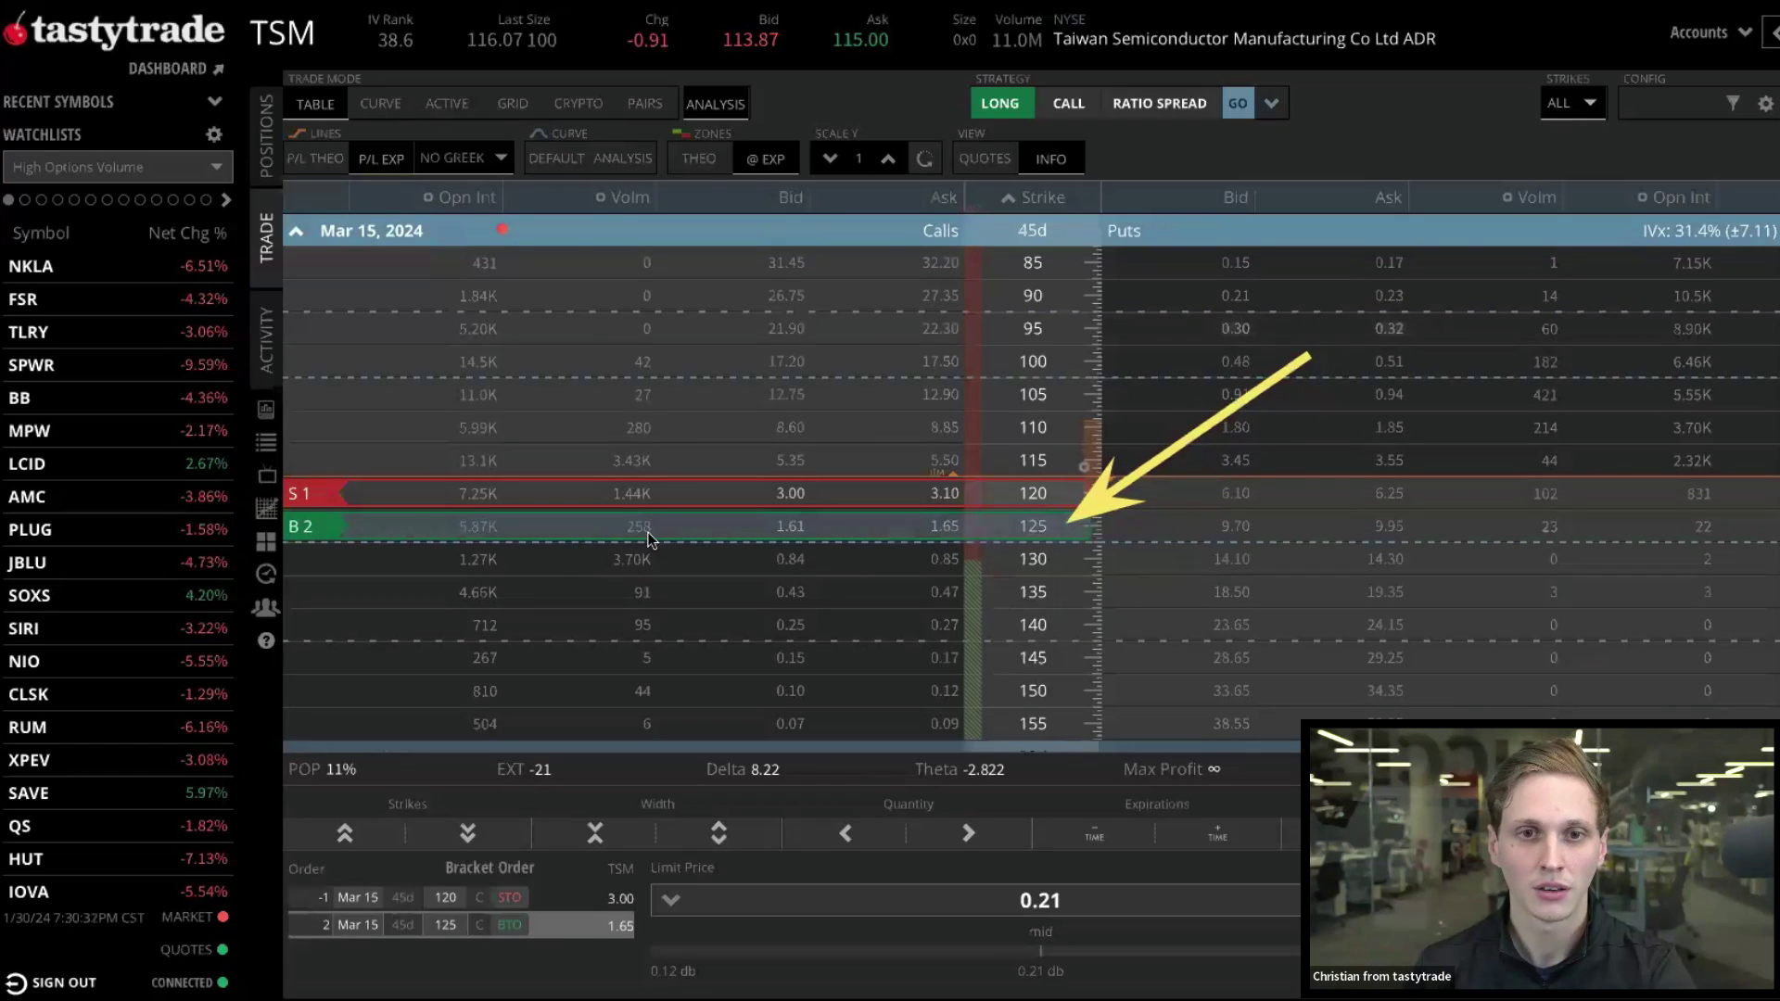
Select only the long 125 call leg and vary its quantity on its own, finishing at 7 contracts
click(703, 521)
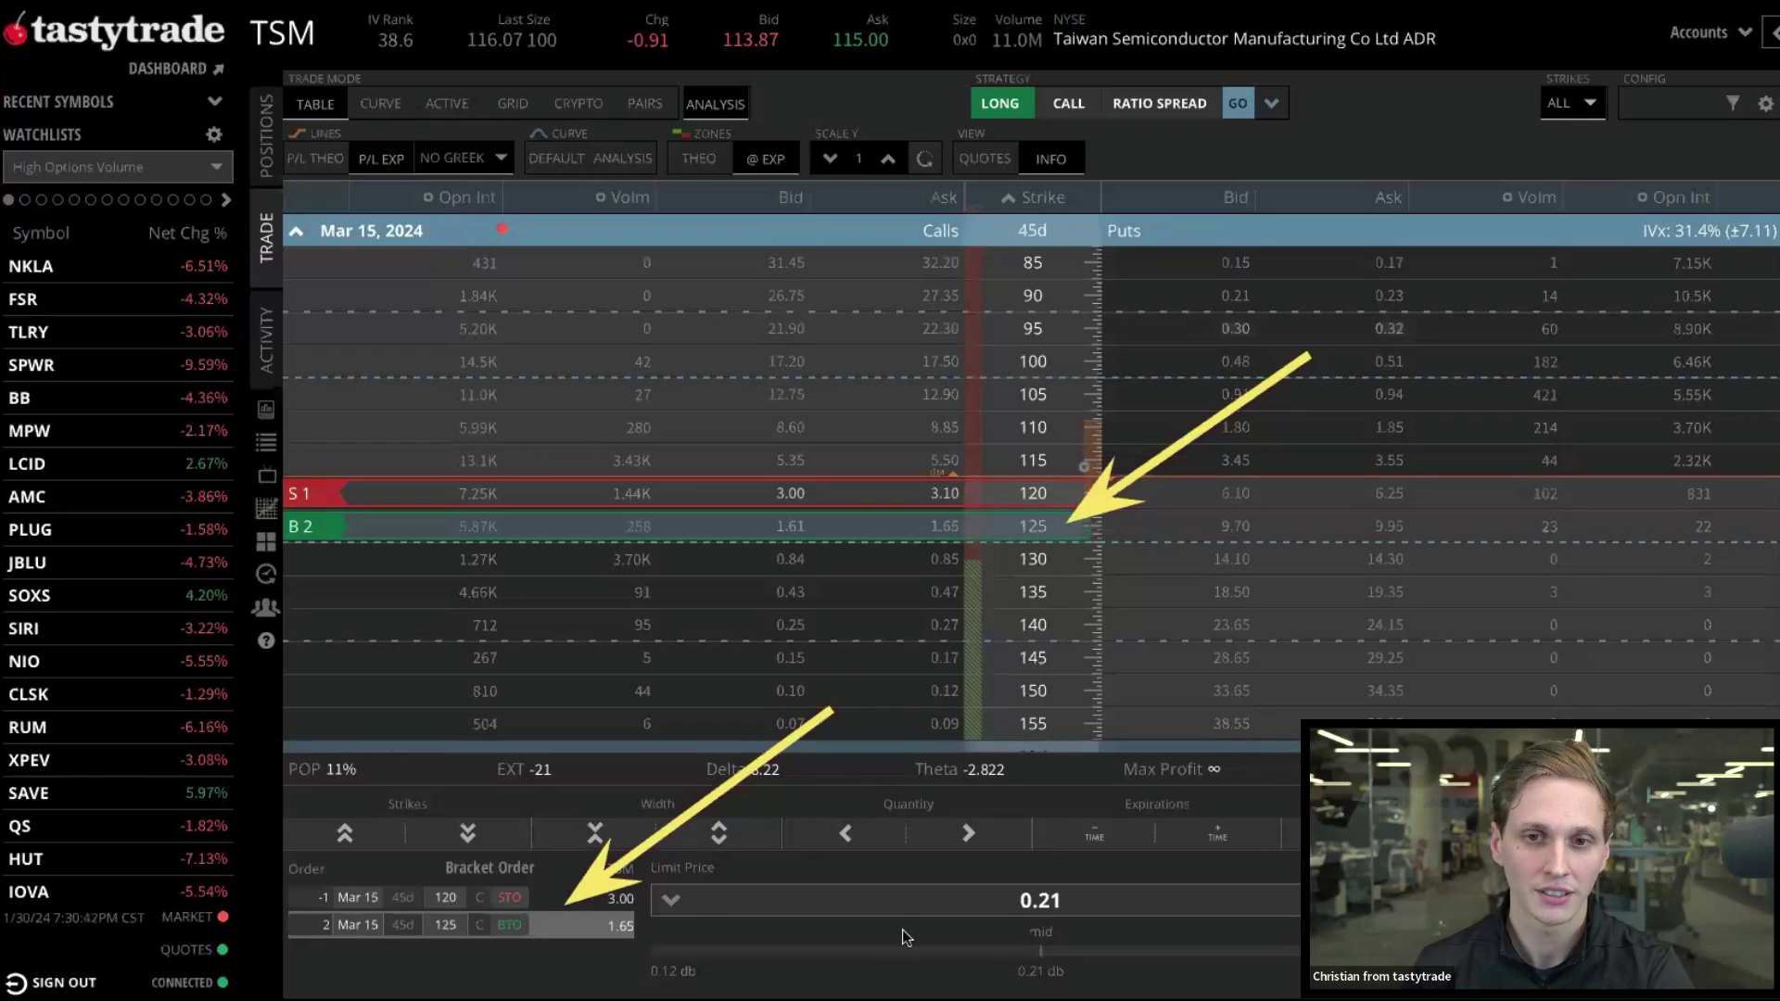
click(969, 833)
click(947, 839)
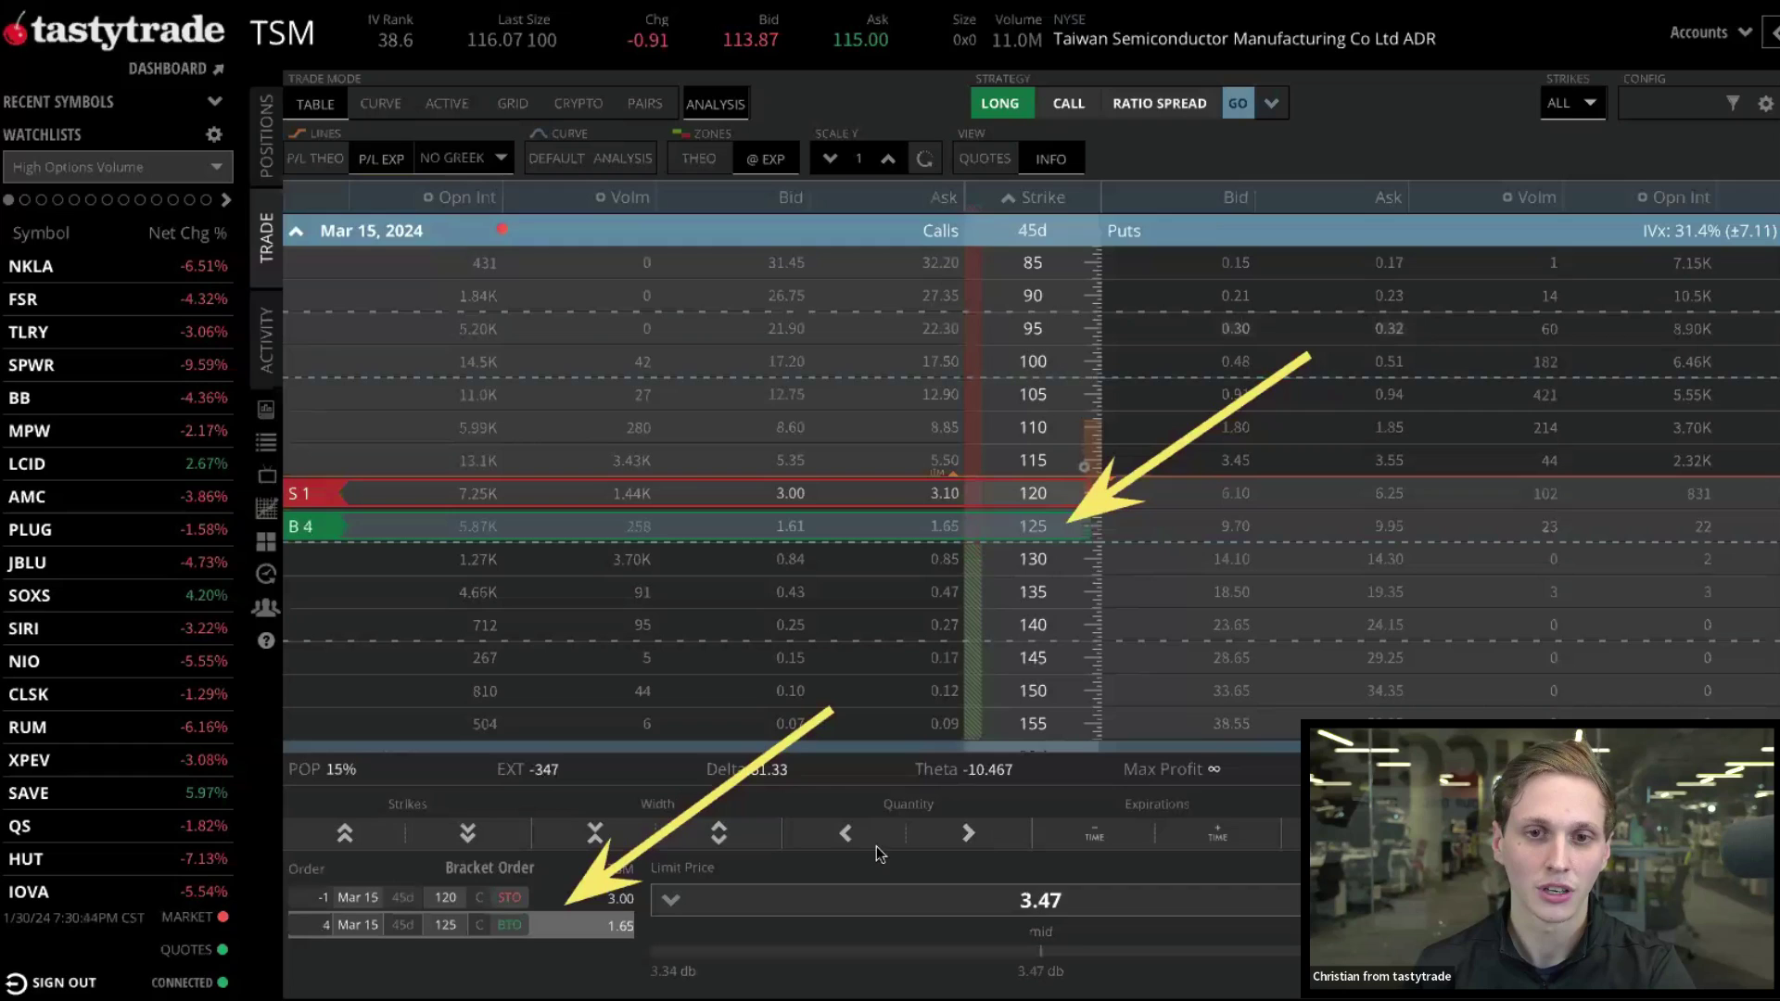
click(876, 839)
click(899, 840)
click(918, 851)
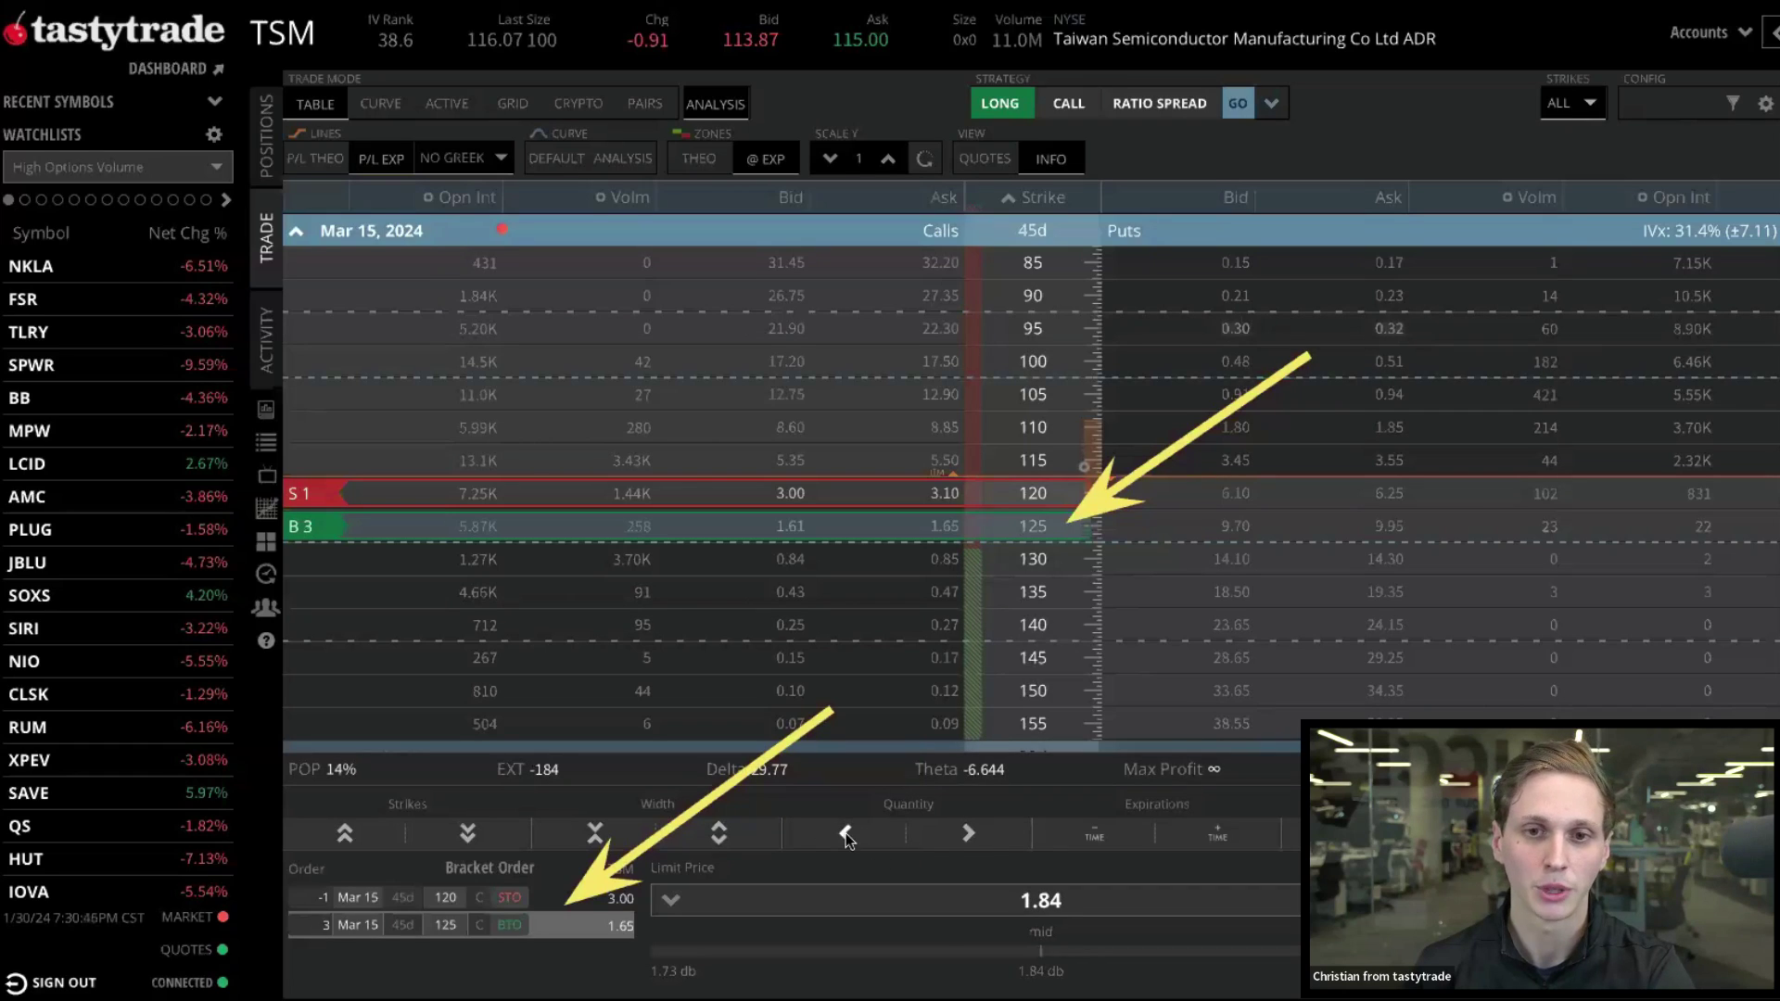
click(941, 830)
click(941, 830)
click(938, 830)
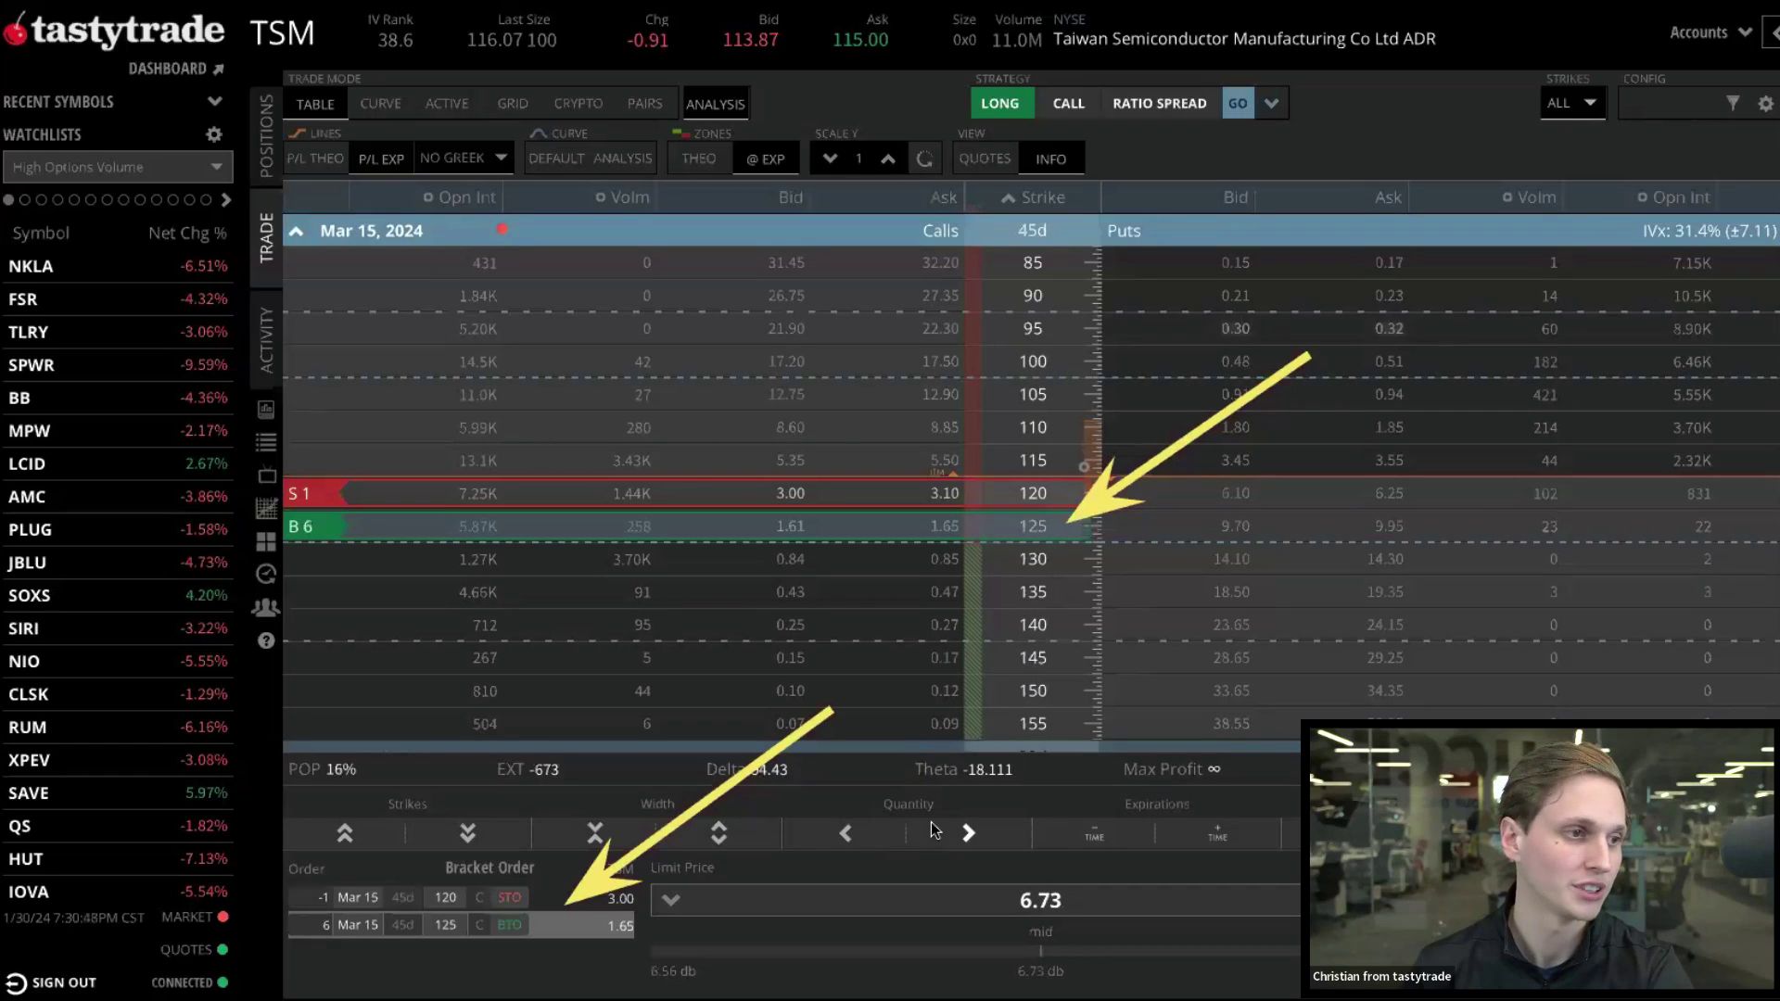
click(951, 835)
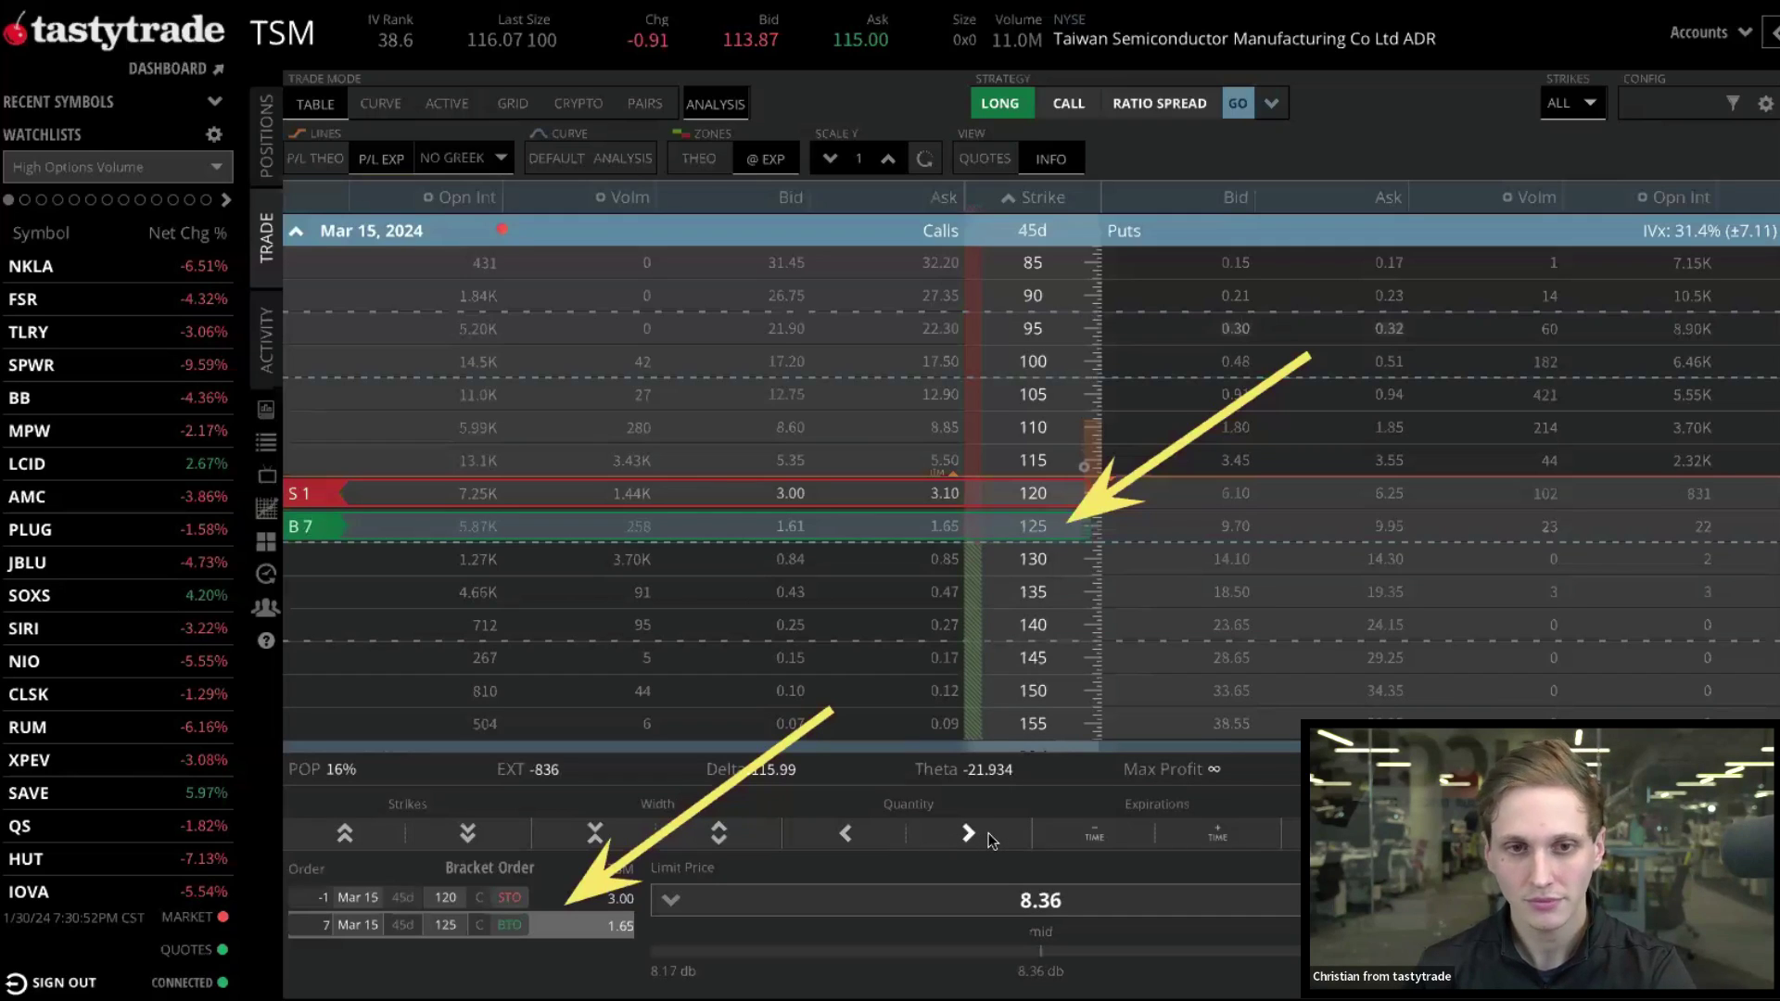
click(980, 838)
click(864, 838)
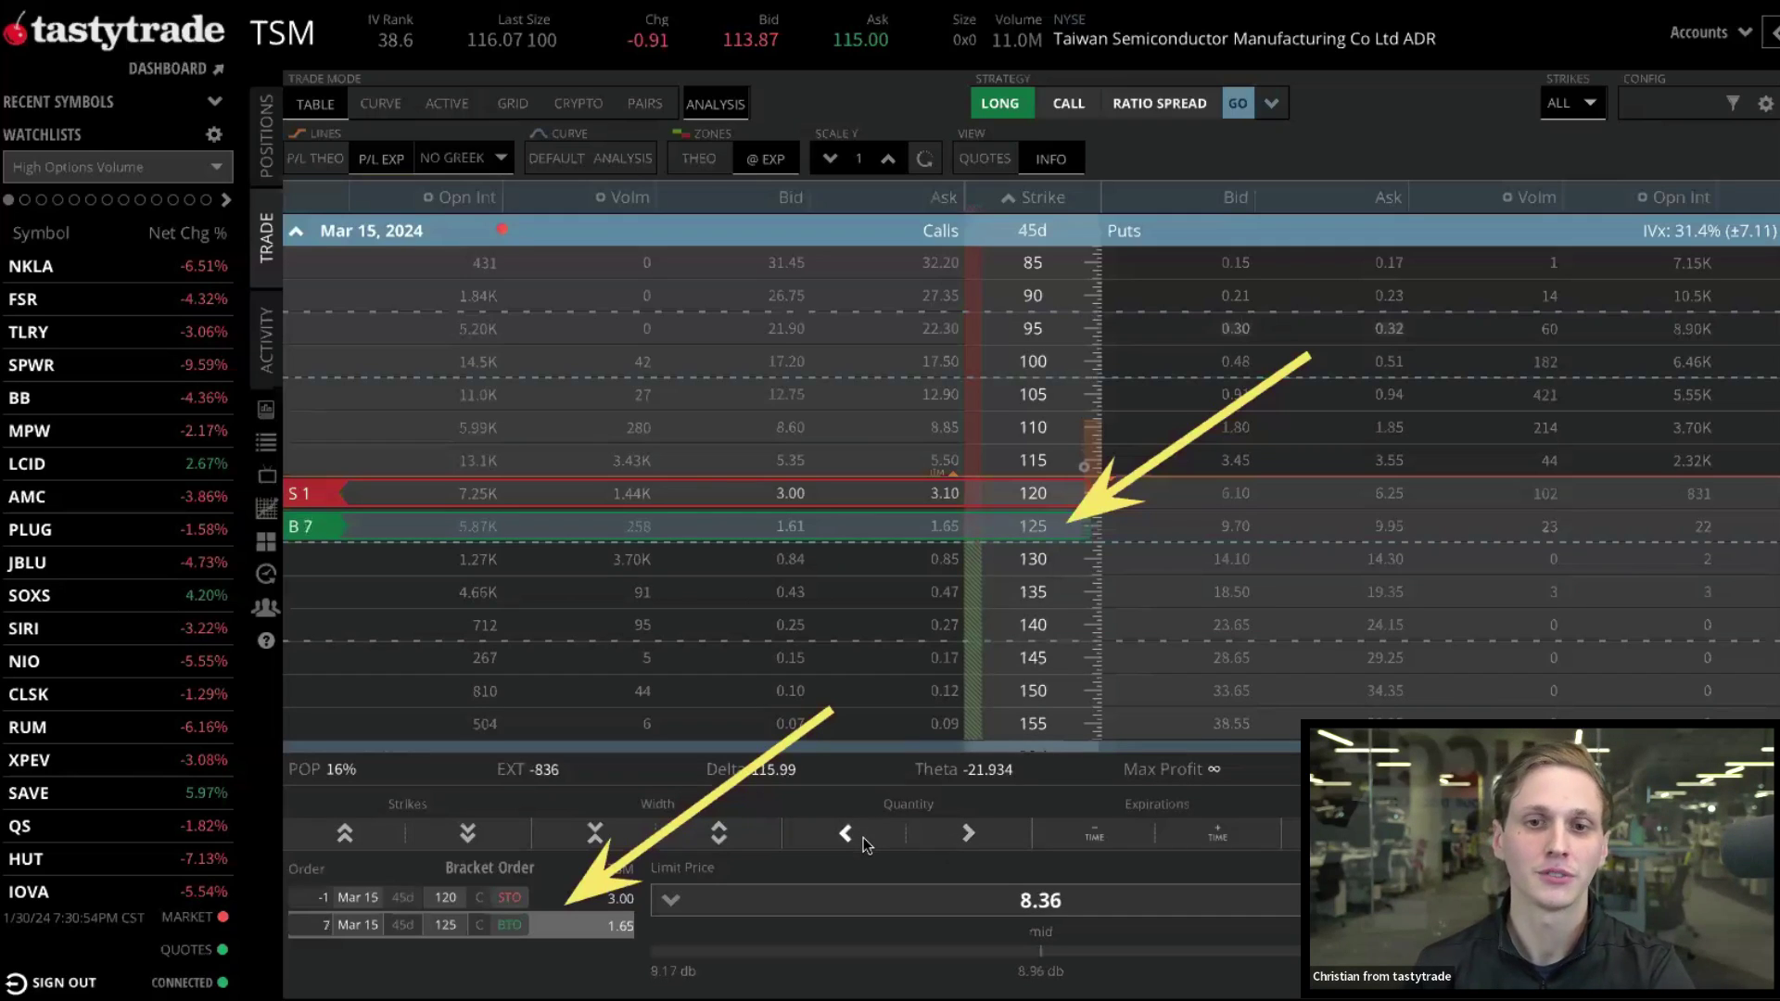
Clear the order and build a Mar 15 call spread by selling one 120 call and buying one 125 call
key(Escape)
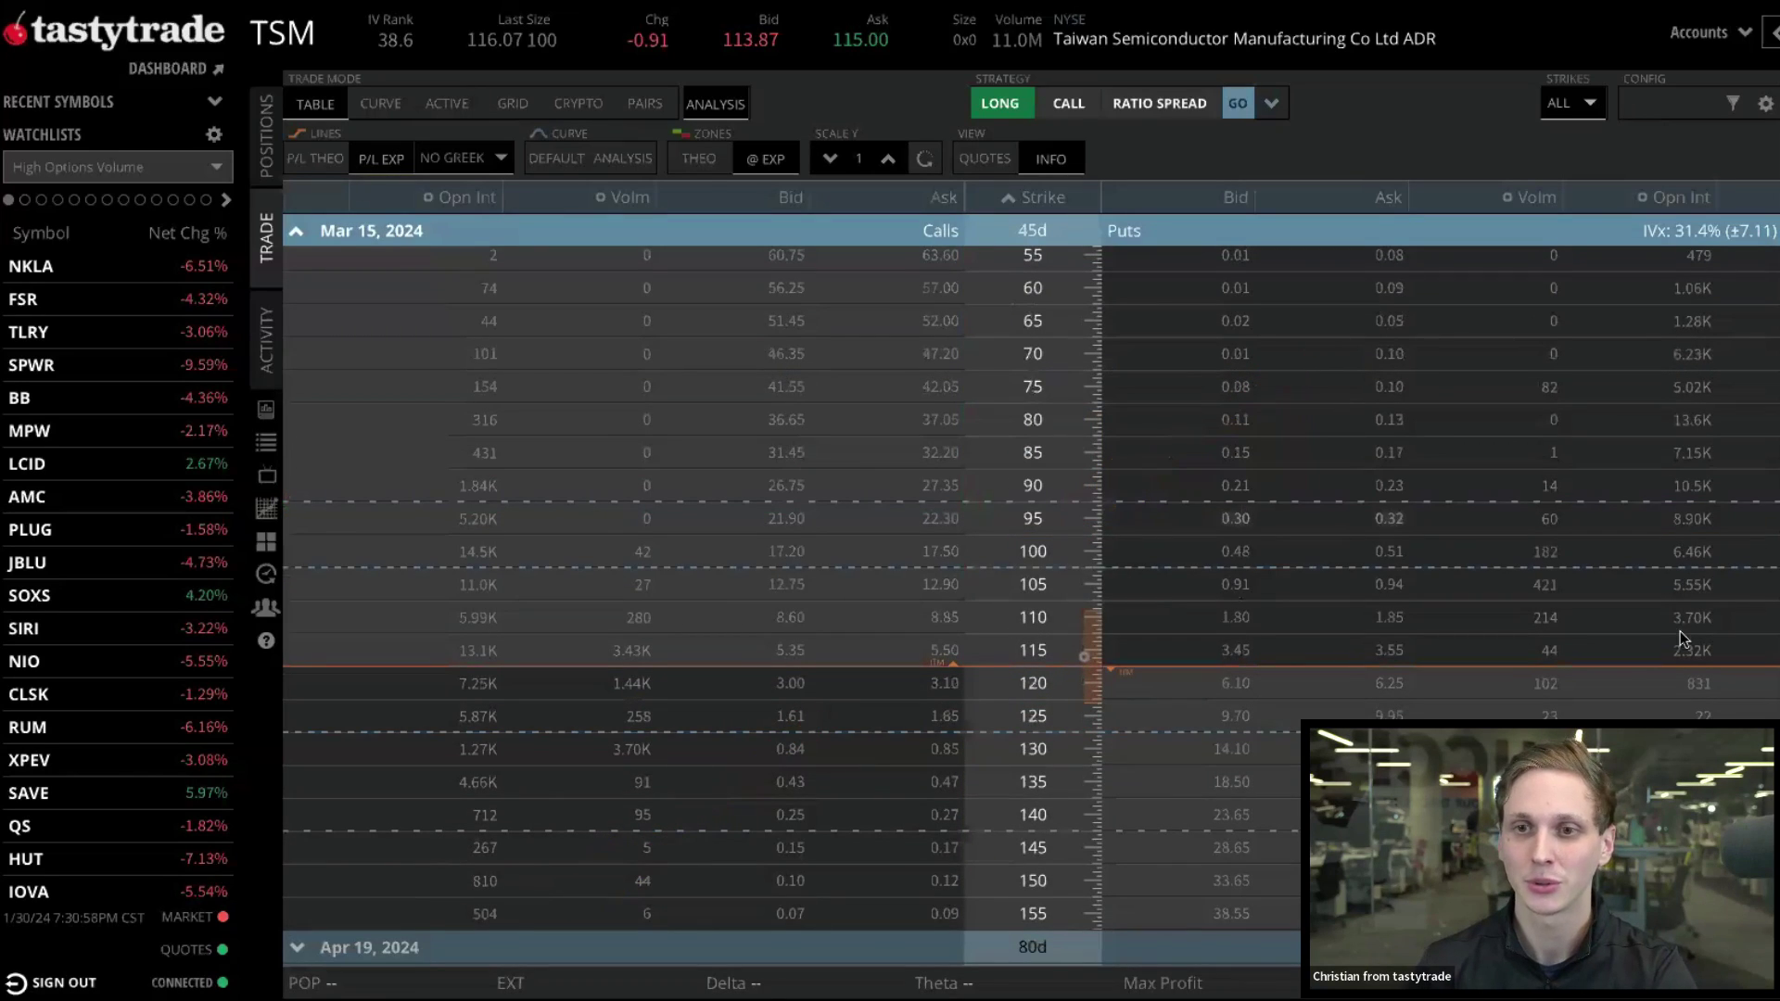
click(770, 685)
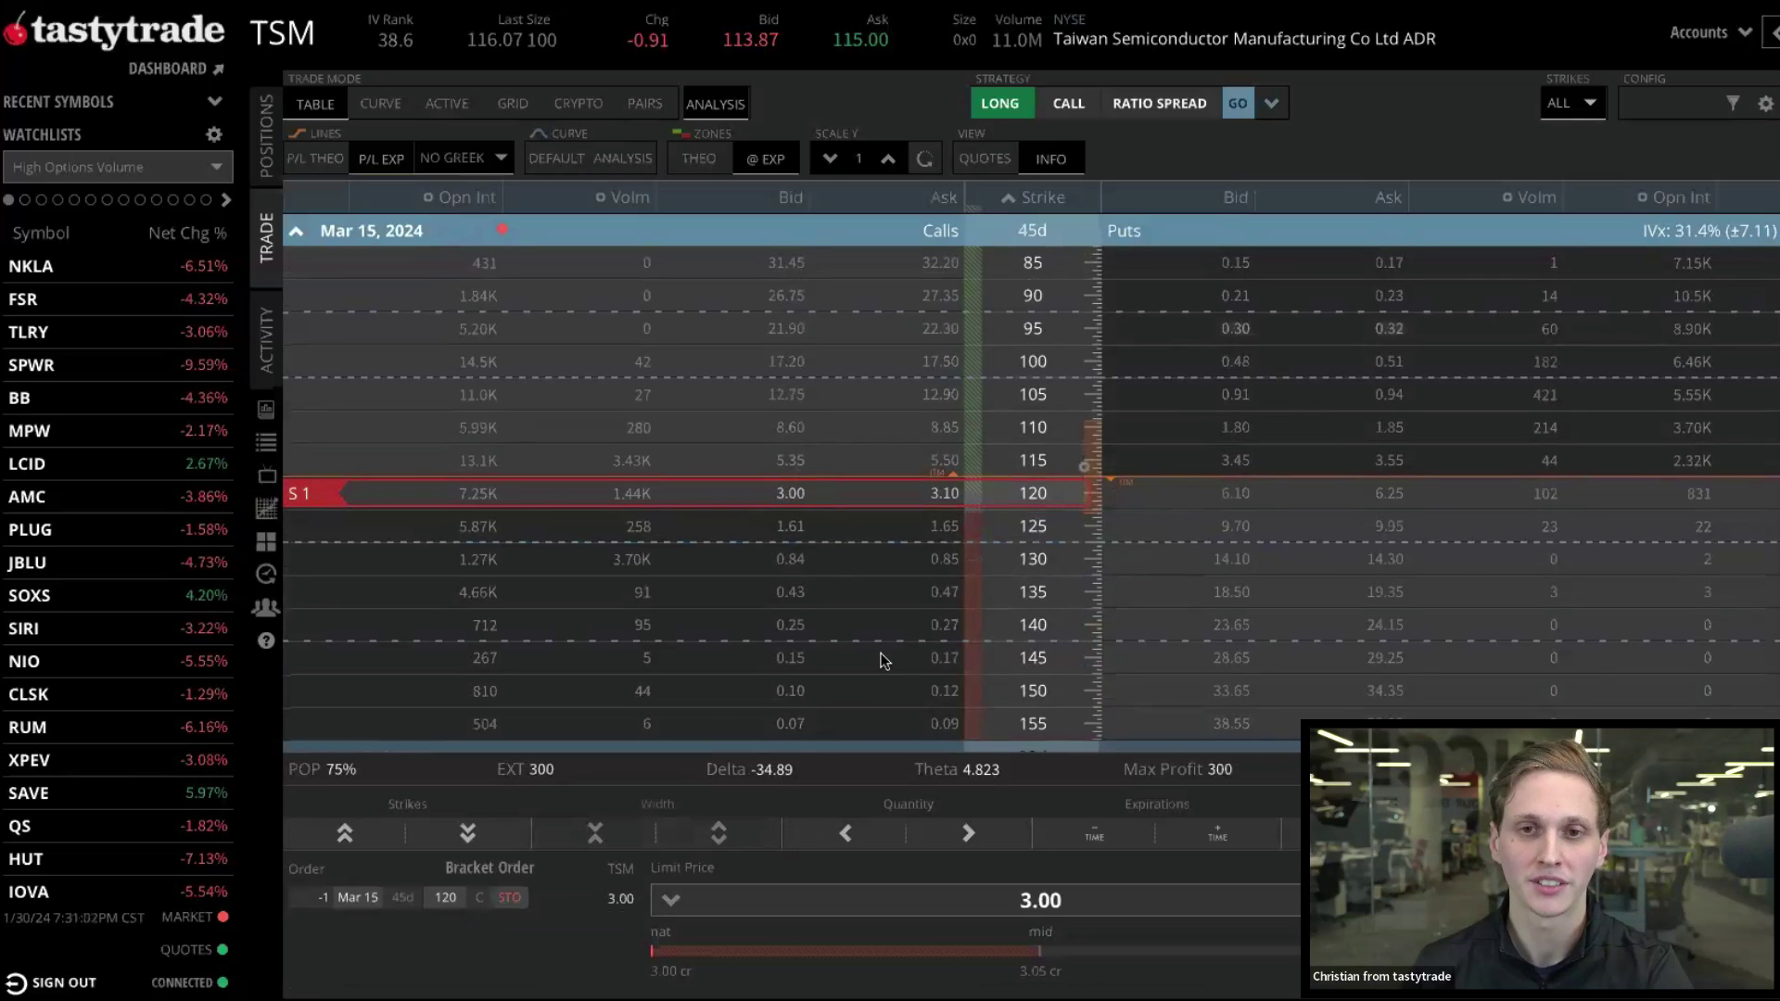
click(949, 526)
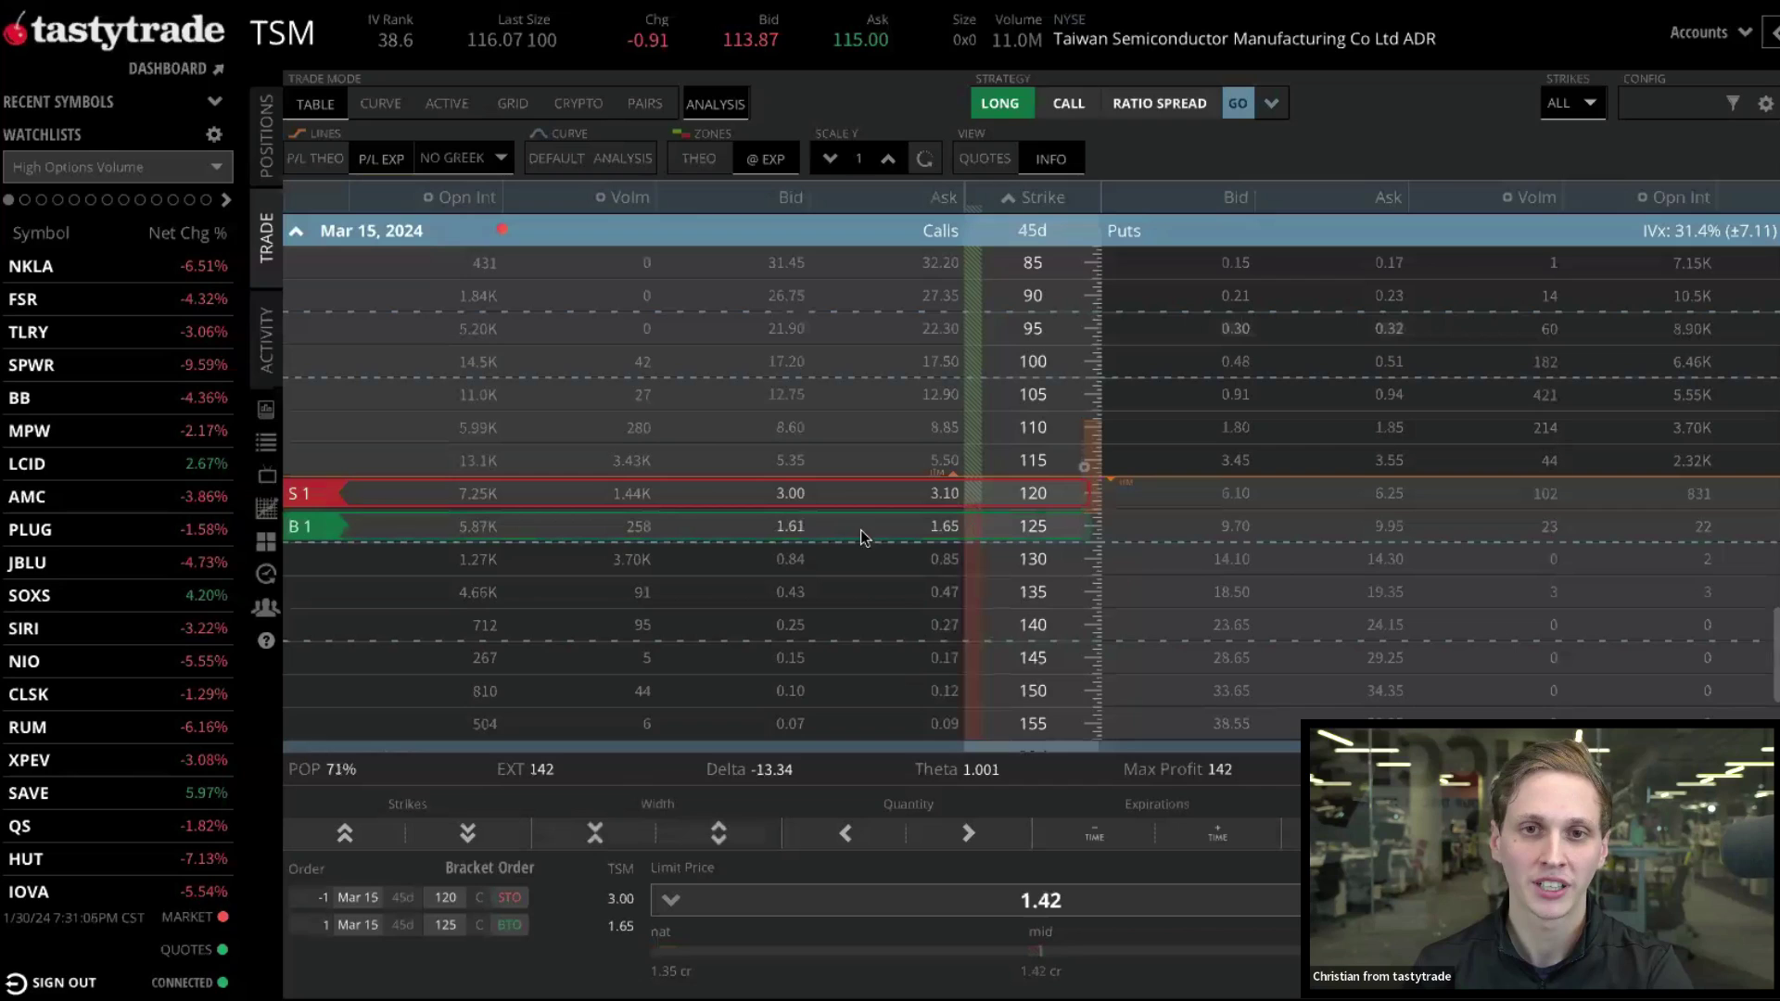
mouse_move(876, 537)
mouse_down()
mouse_move(867, 561)
mouse_move(854, 532)
mouse_up()
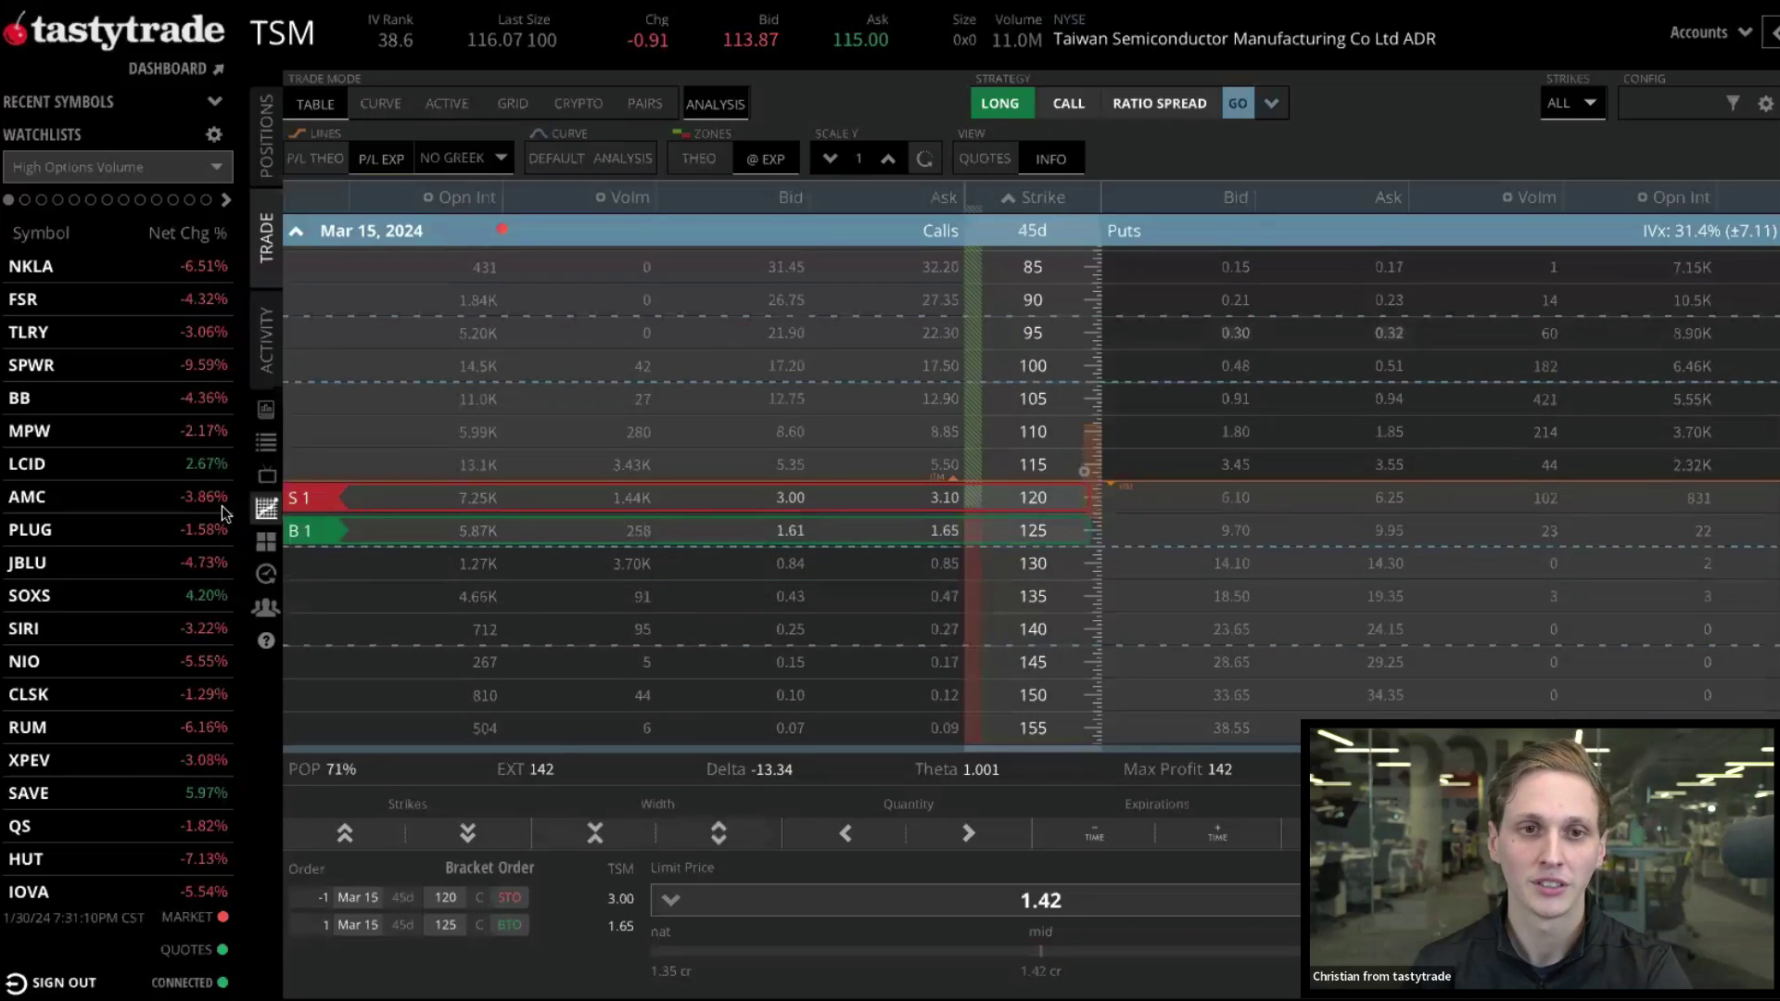
Select the long 125 call leg alone, raise its quantity beyond 3 contracts and bring it back down to 1
click(744, 523)
click(982, 837)
click(982, 837)
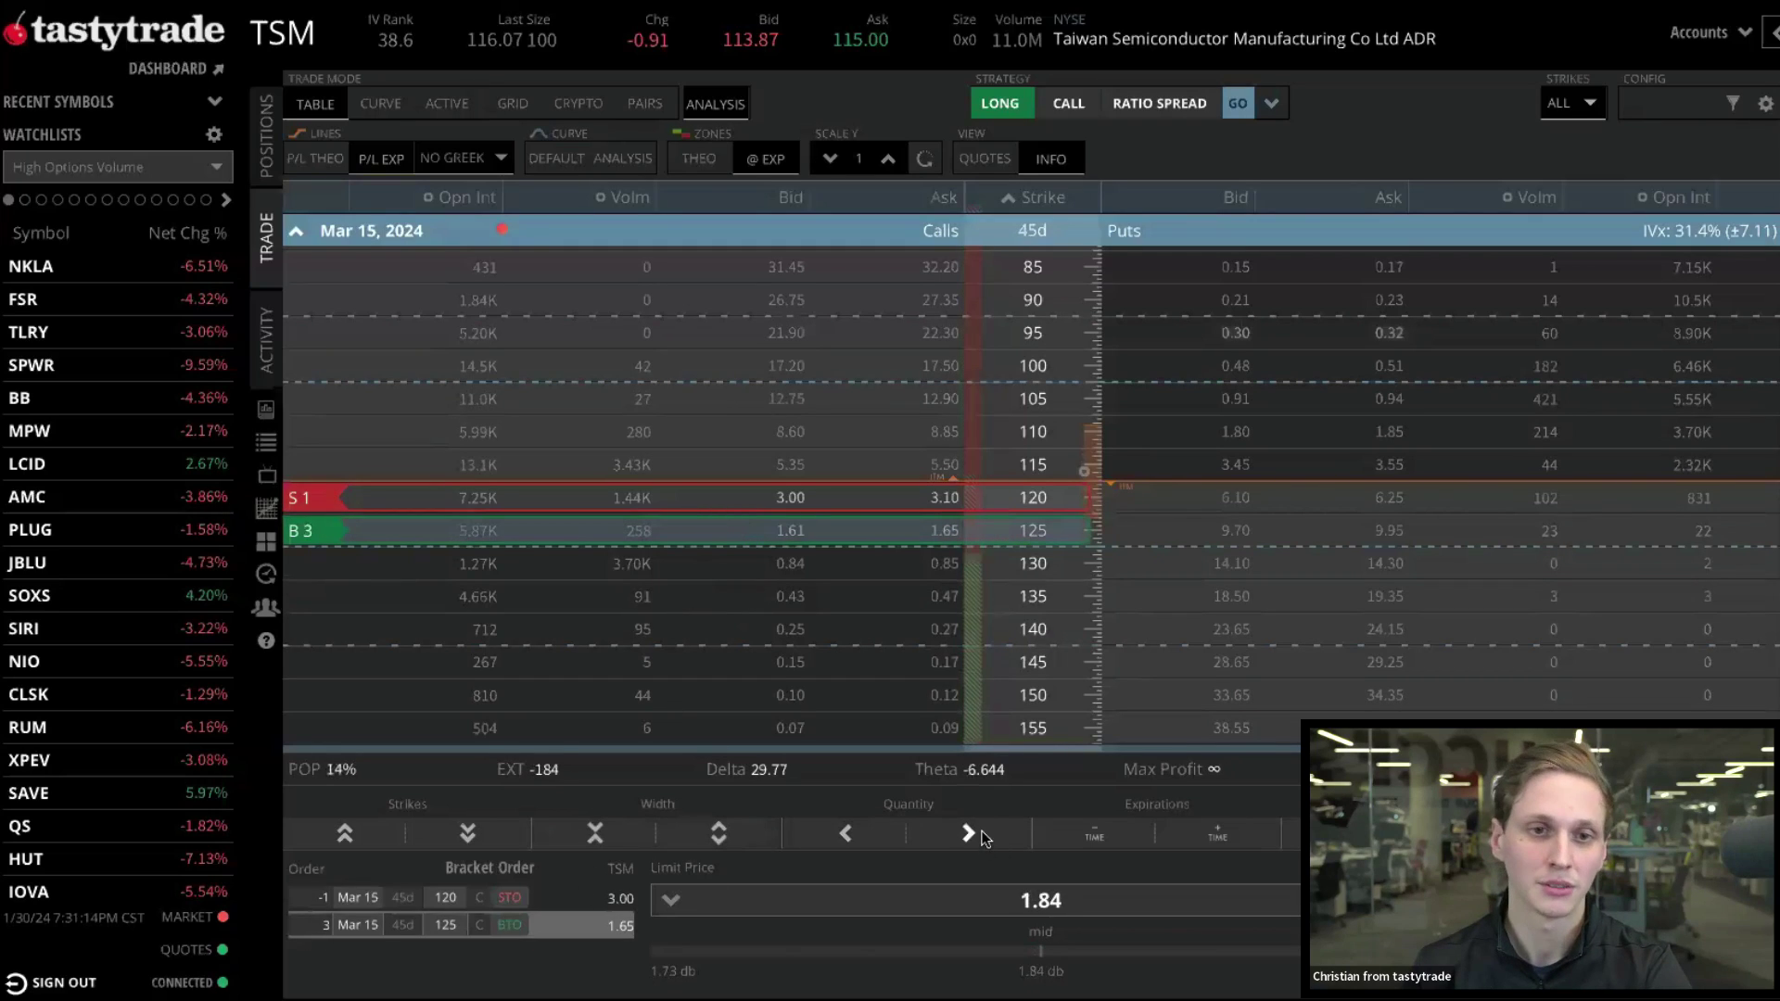
click(982, 837)
click(982, 837)
click(835, 837)
click(835, 837)
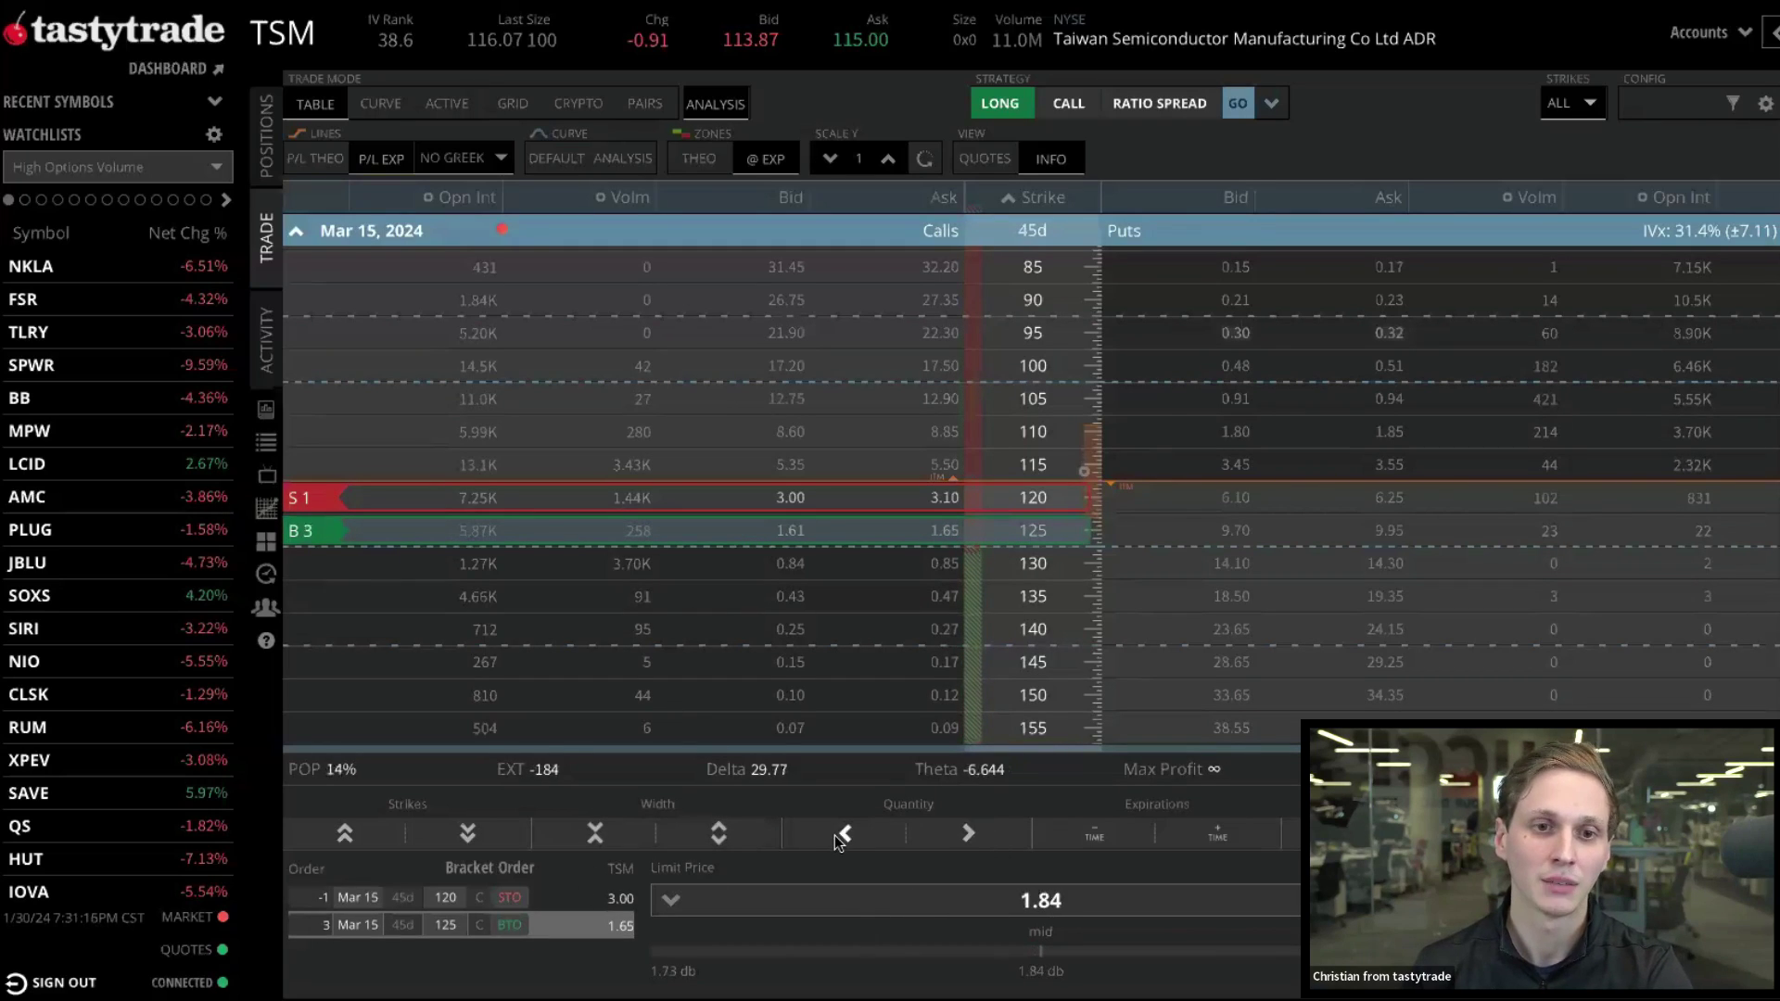
click(834, 837)
click(835, 837)
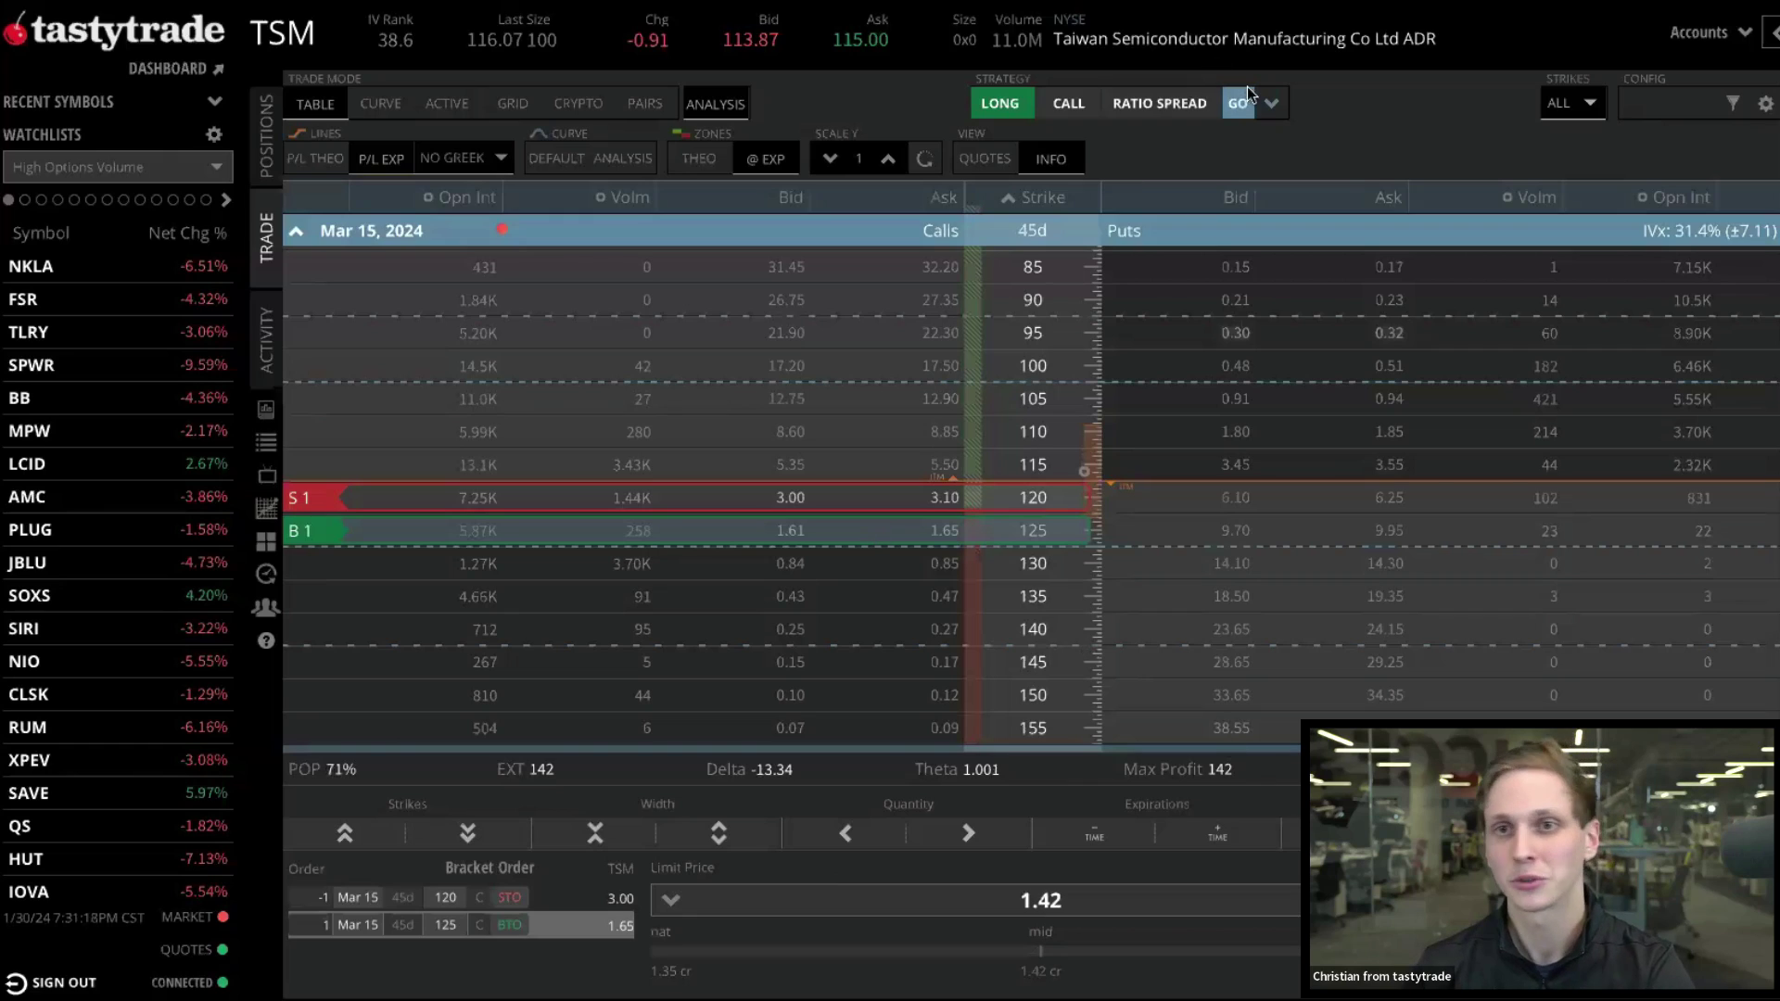
click(670, 530)
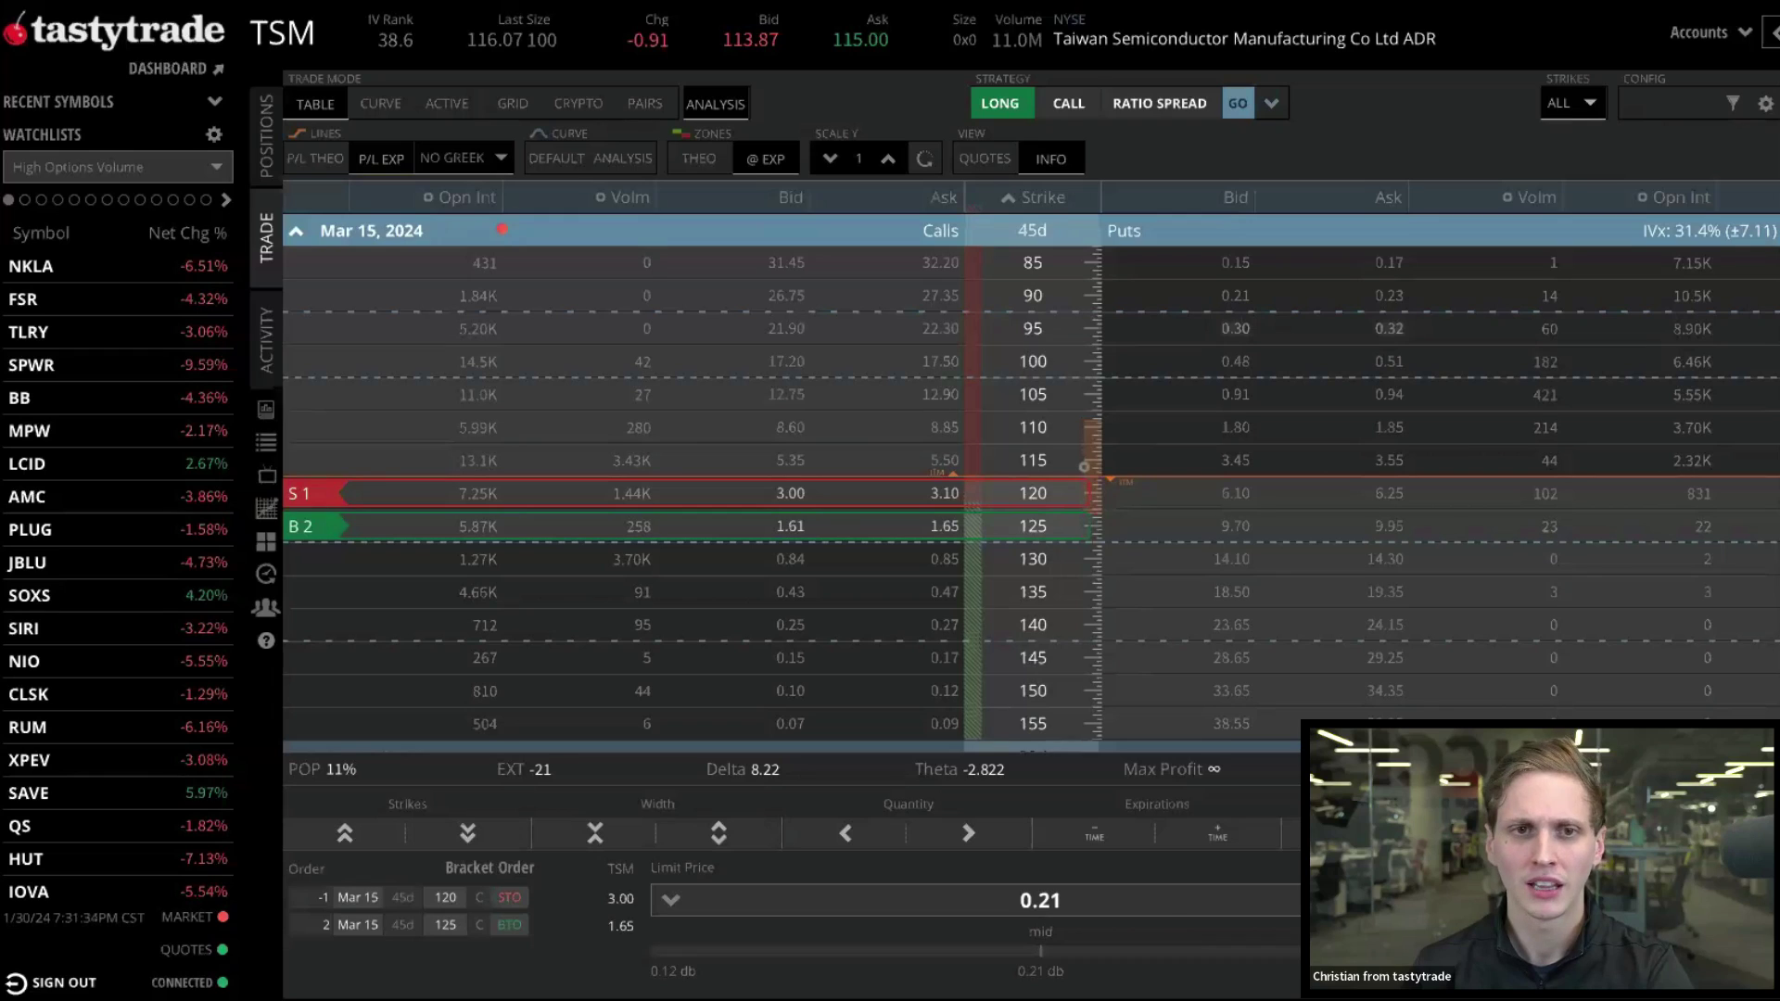
Clear the ratio spread order and collapse the Mar 15, 2024 option chain
key(Escape)
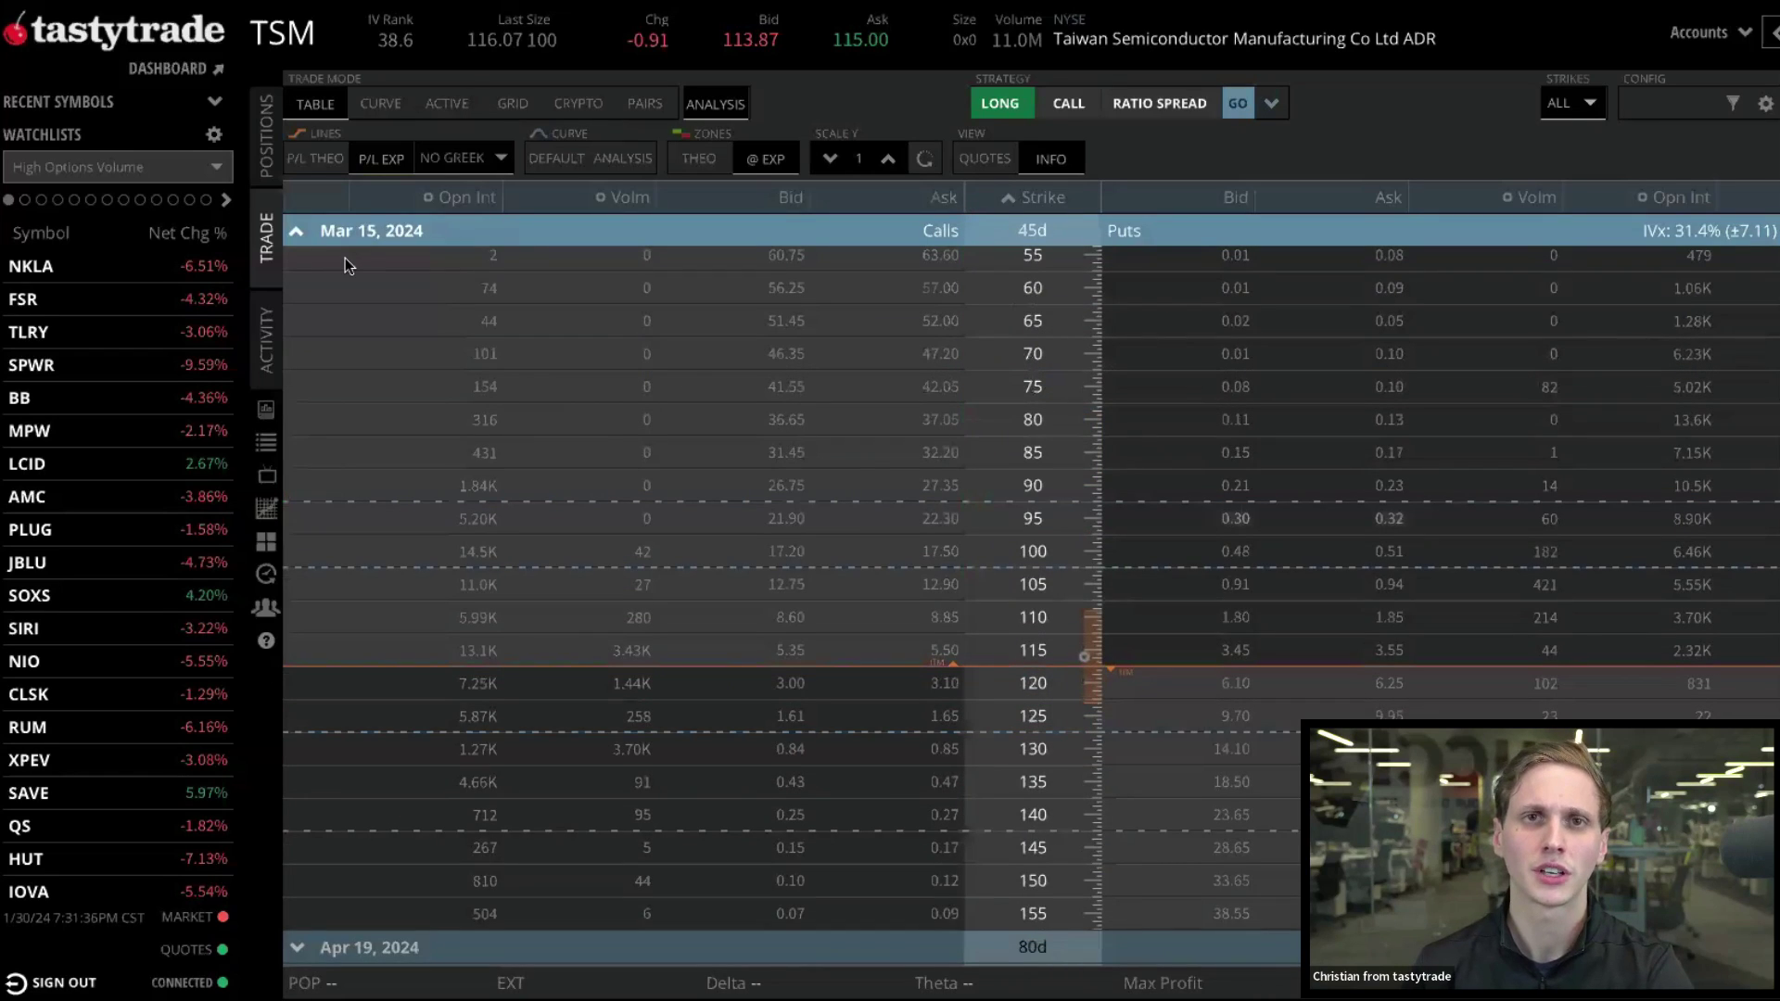
click(294, 229)
click(299, 232)
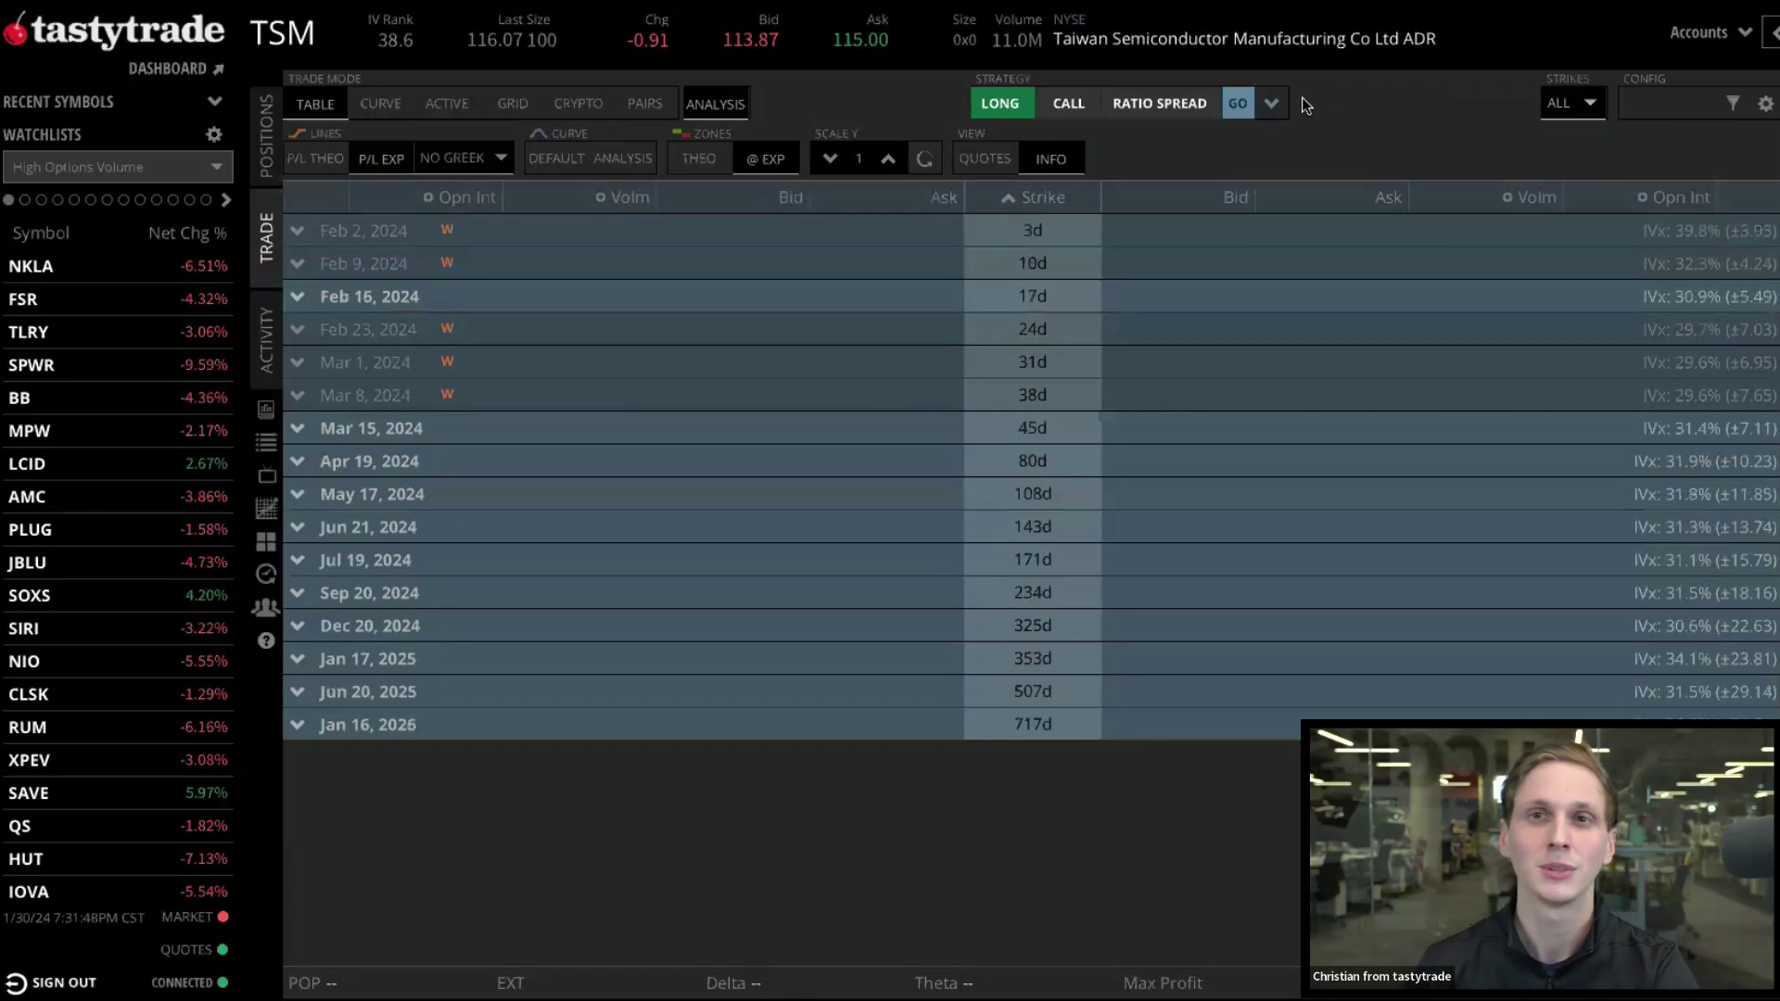
Load a long call calendar from the strategy presets and bring its short Feb 16 120 call into view
click(1273, 101)
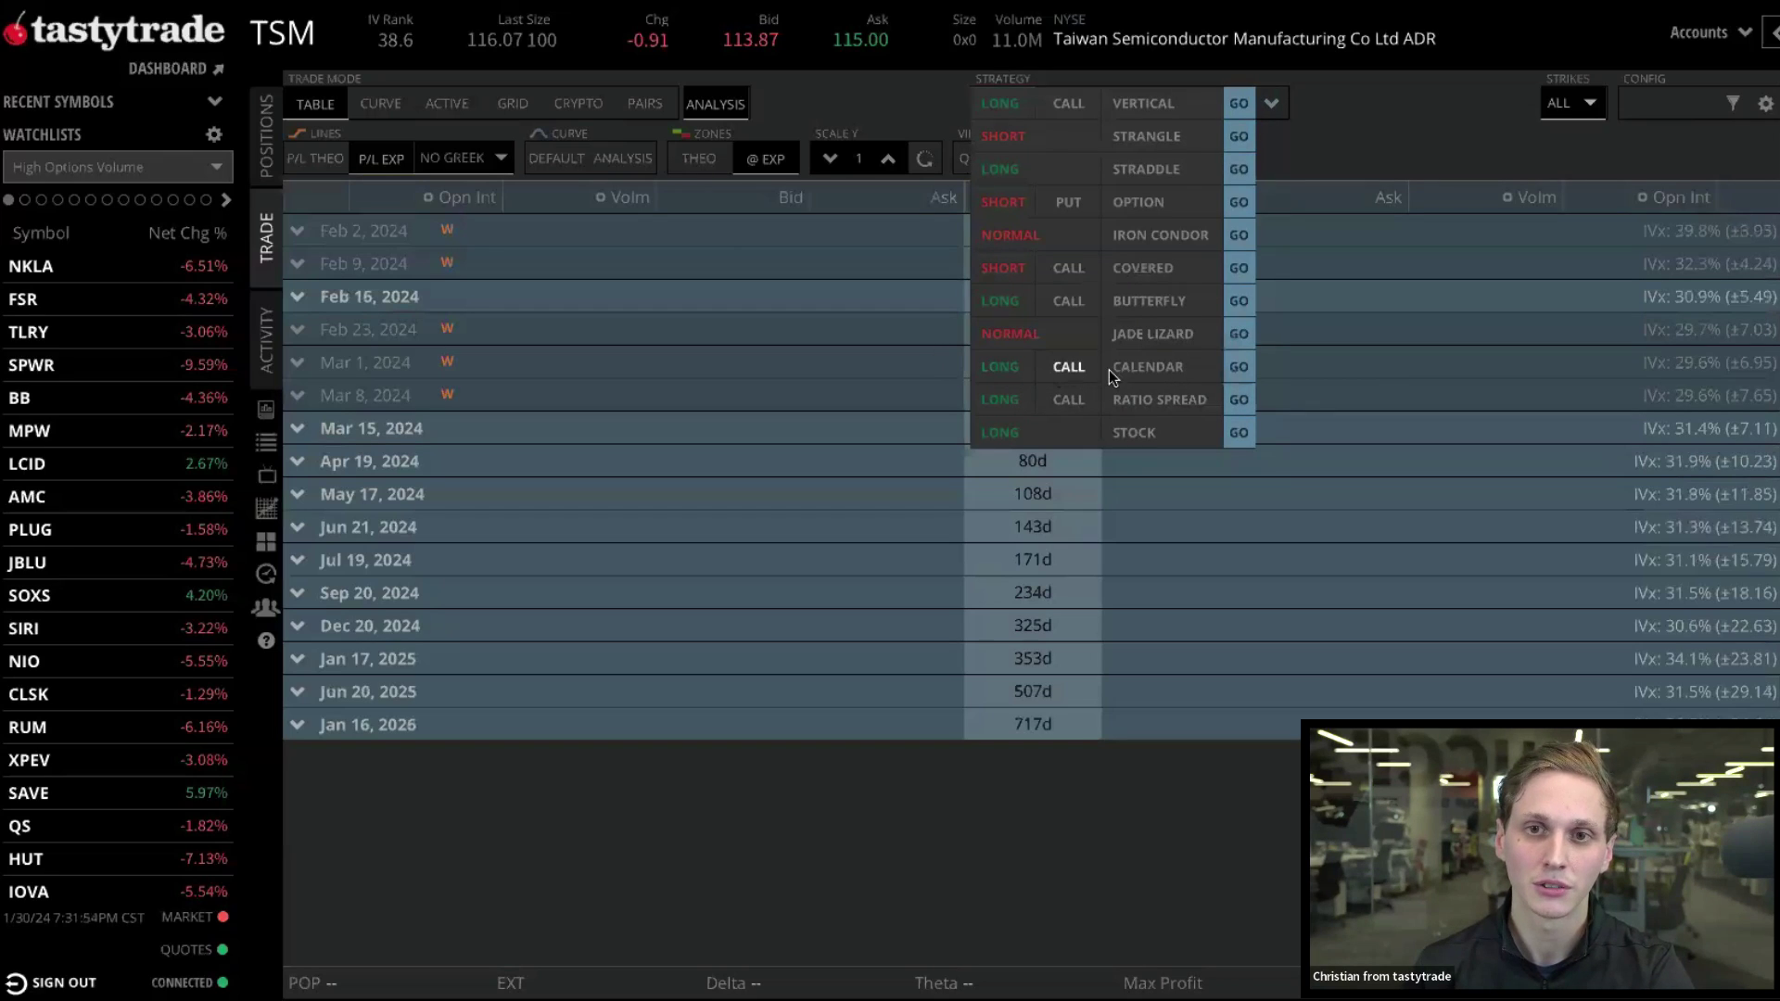
click(1239, 366)
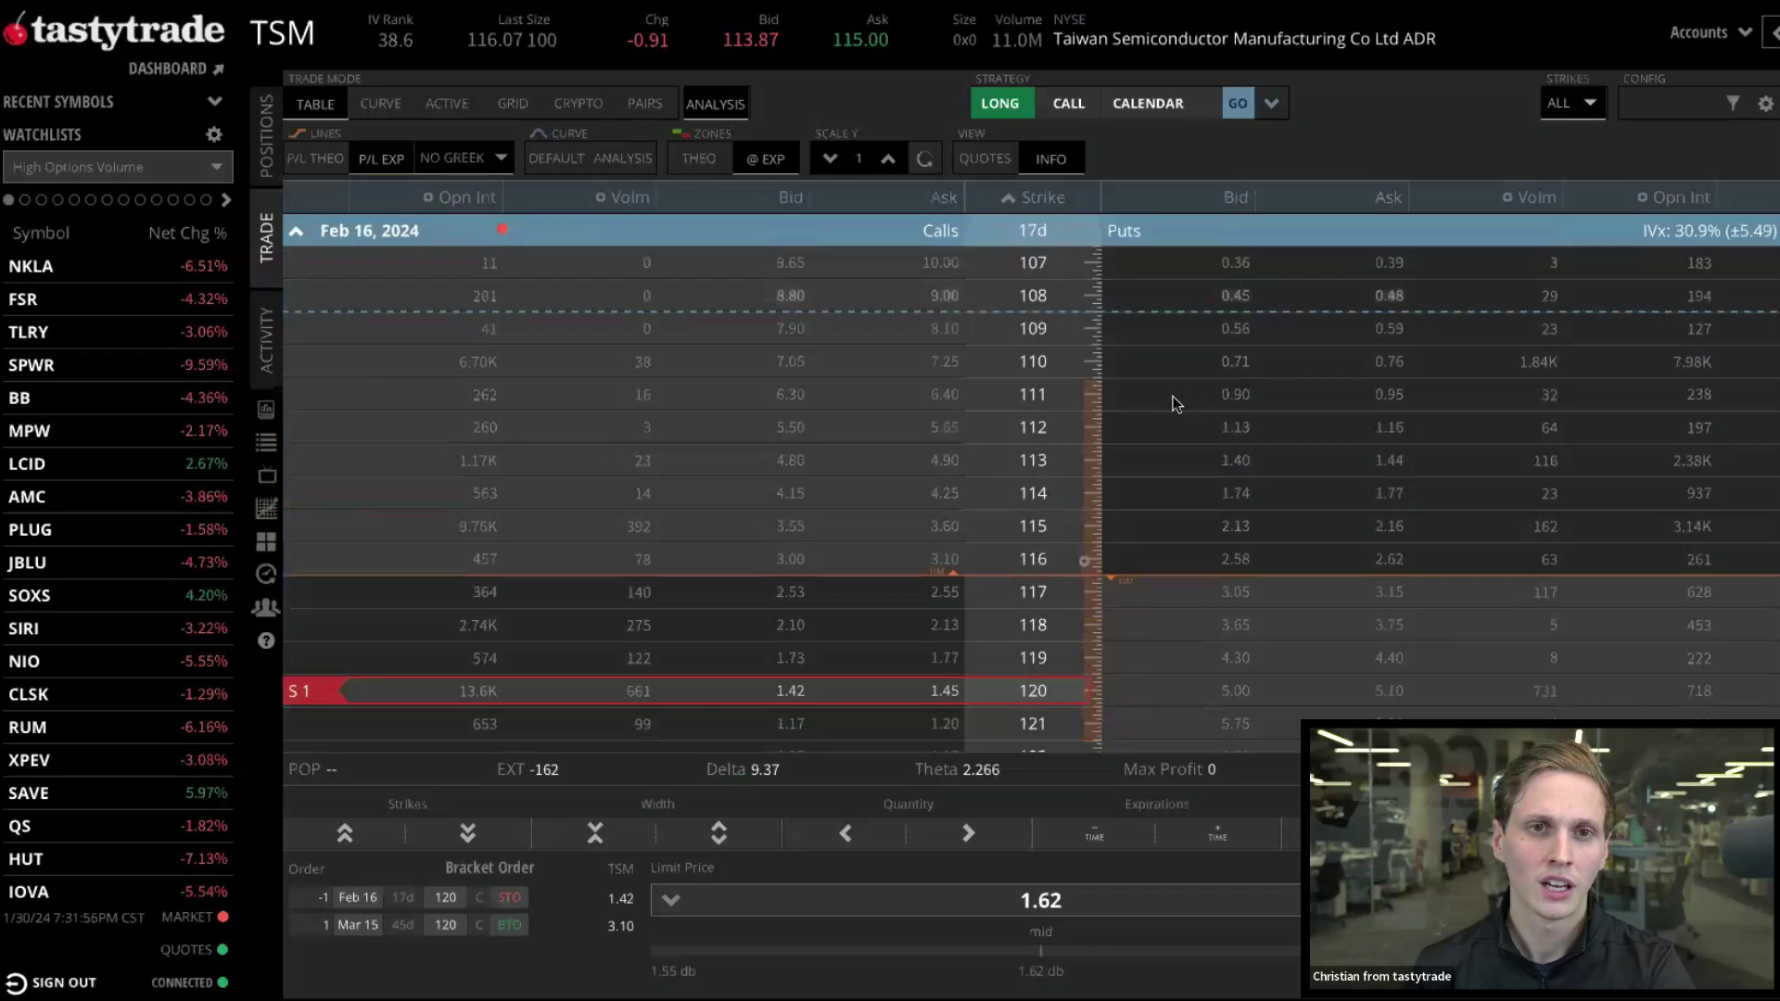
scroll(1085, 460, down, 3)
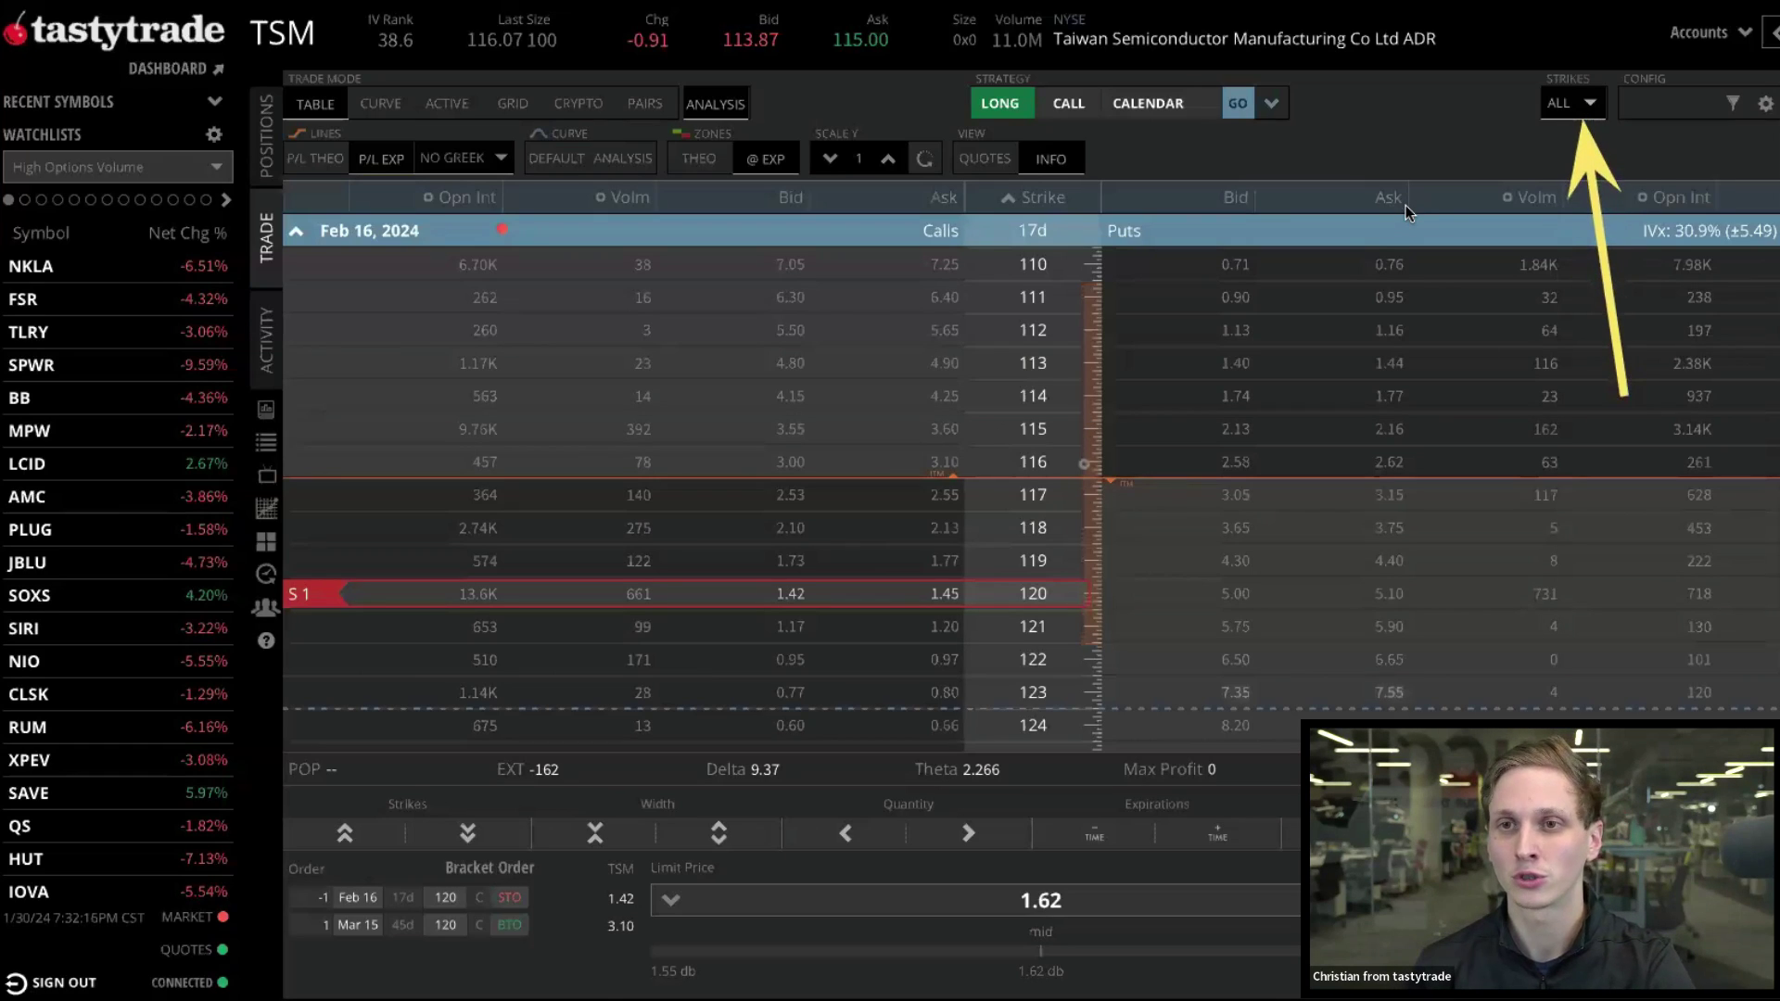
Limit the strikes shown per expiration to 10, try 8 strikes, and settle on 10
click(1567, 109)
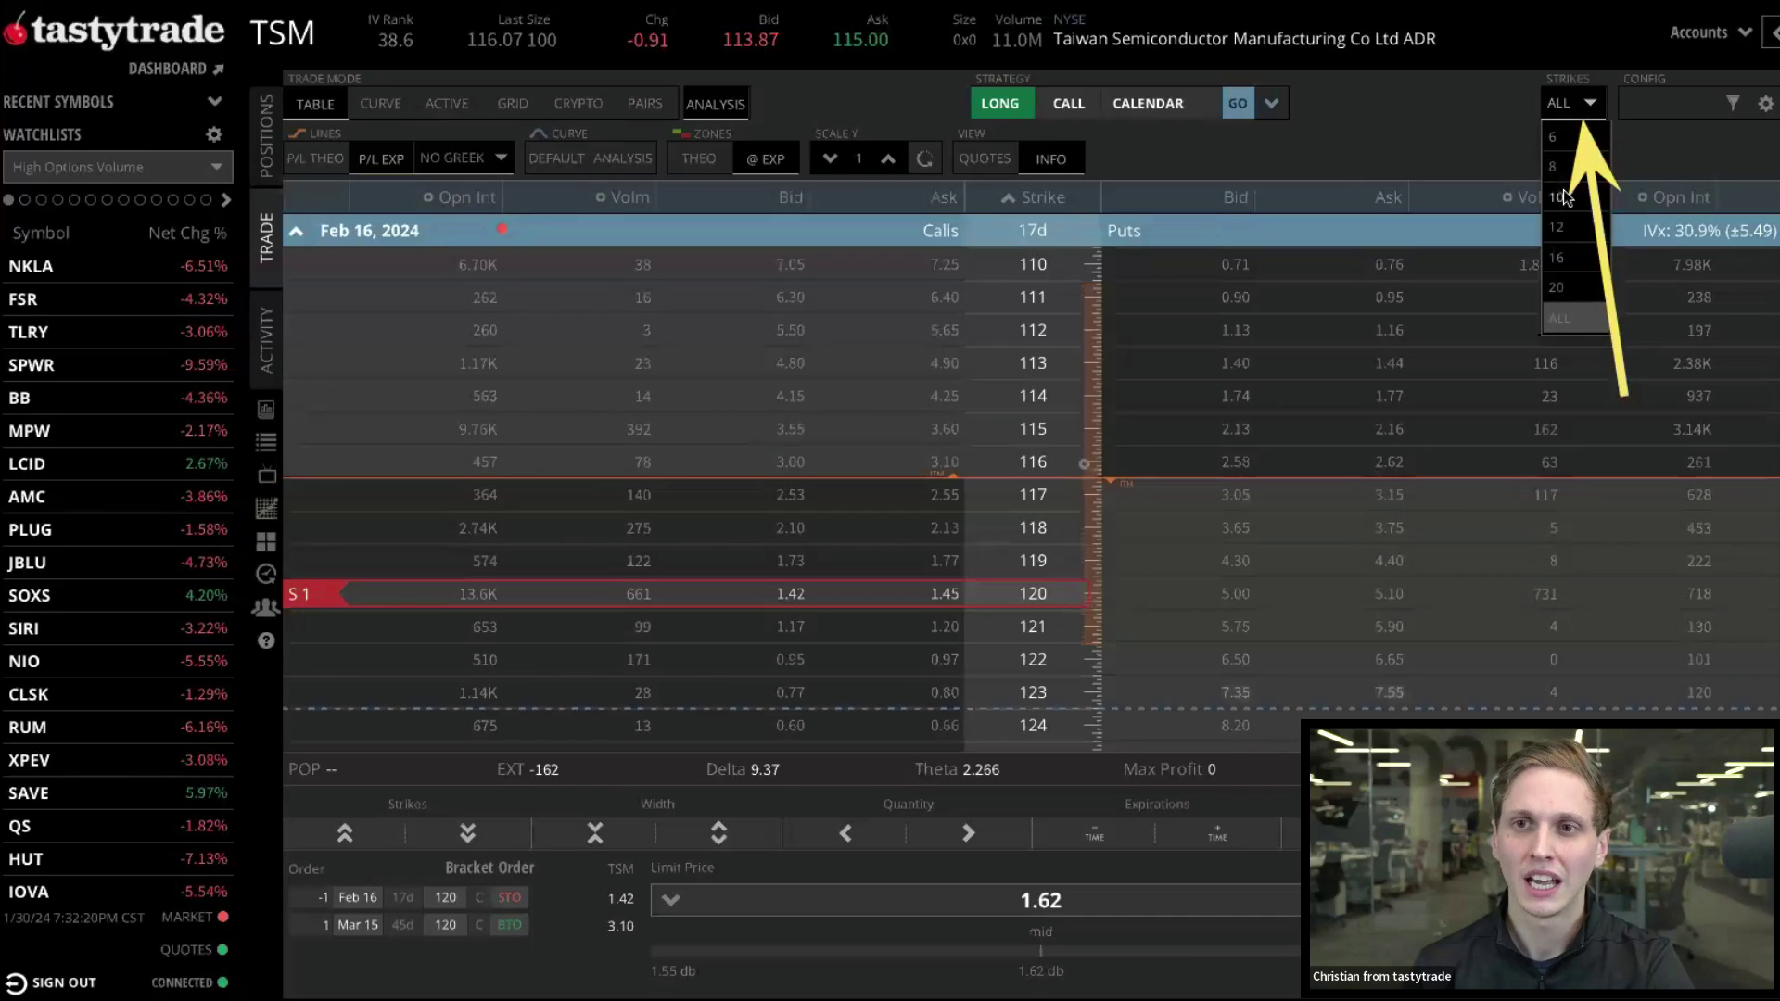
click(1557, 195)
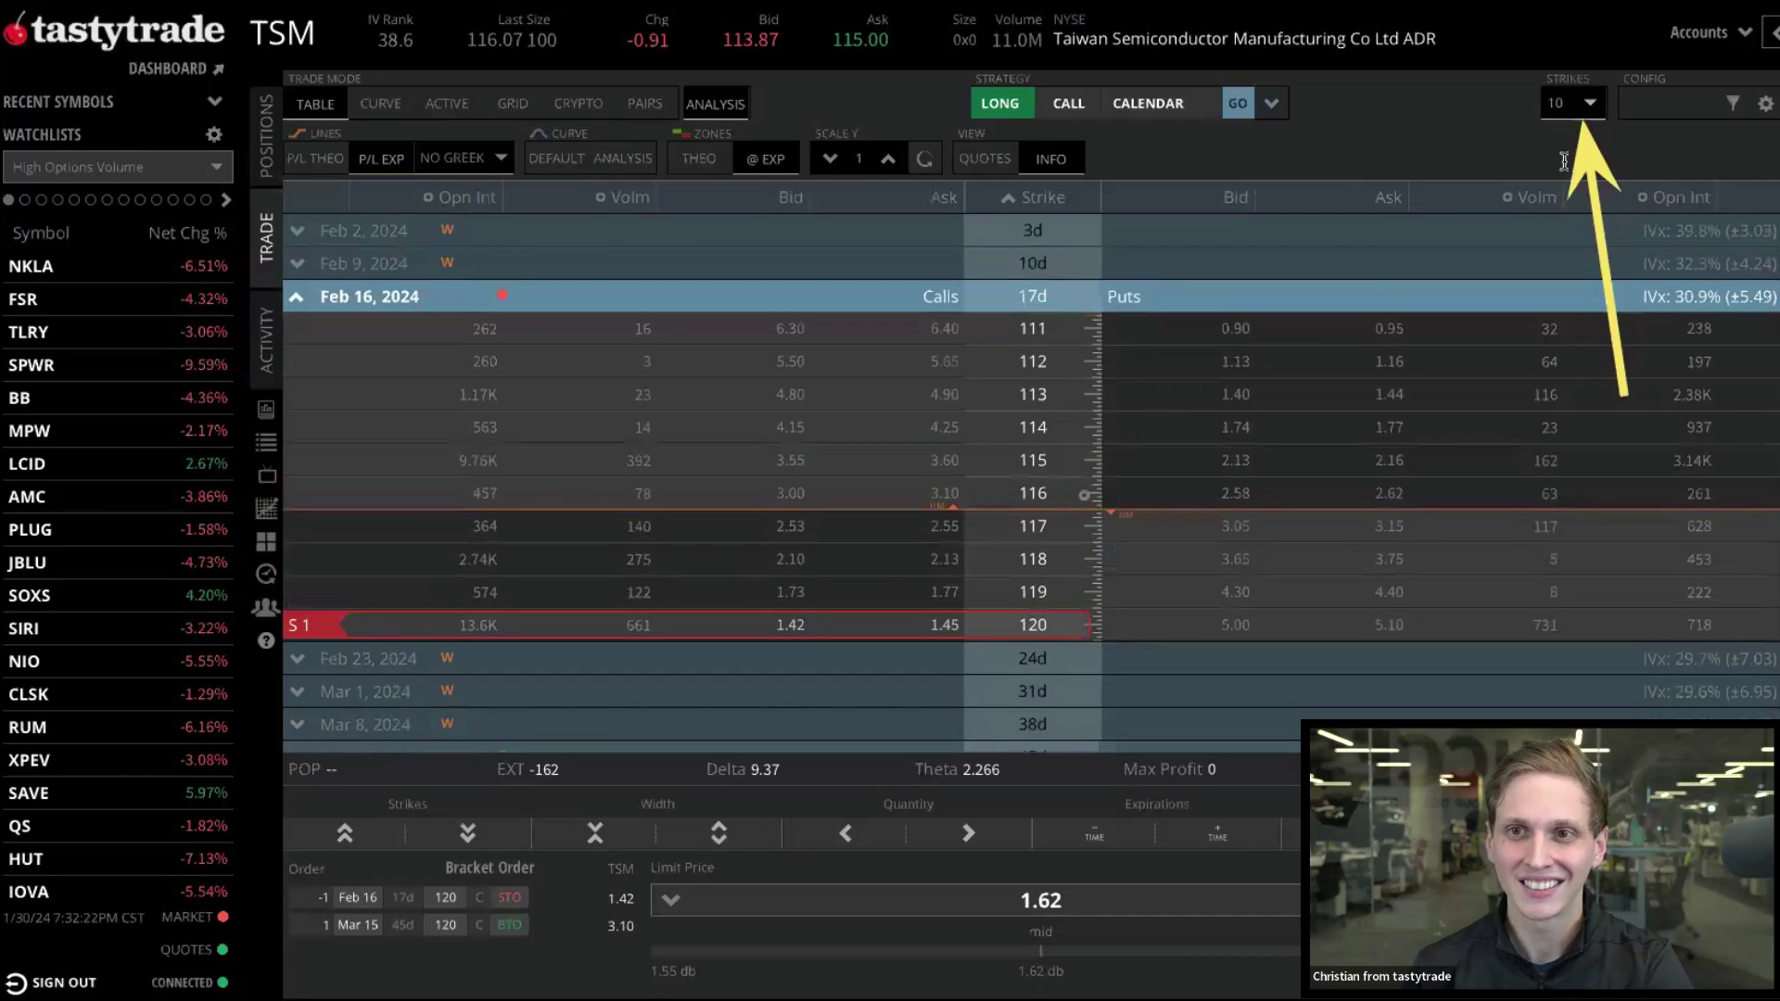
click(1587, 105)
click(1564, 167)
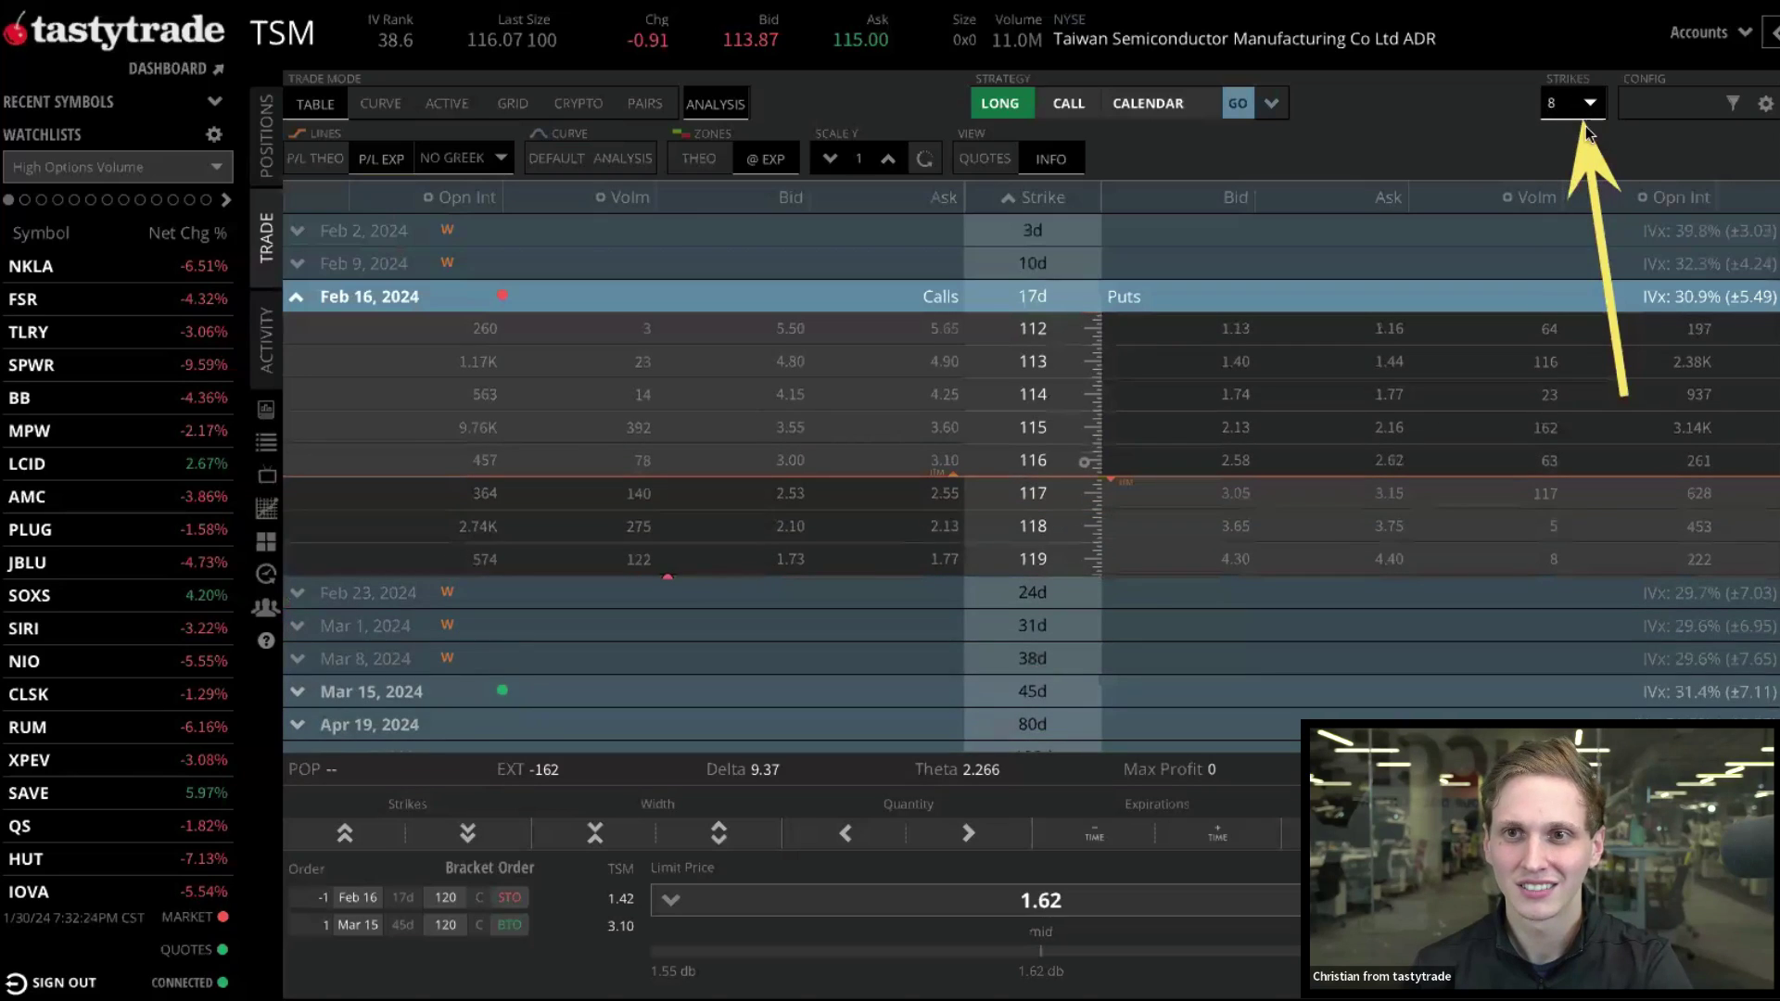
click(1571, 103)
click(1559, 198)
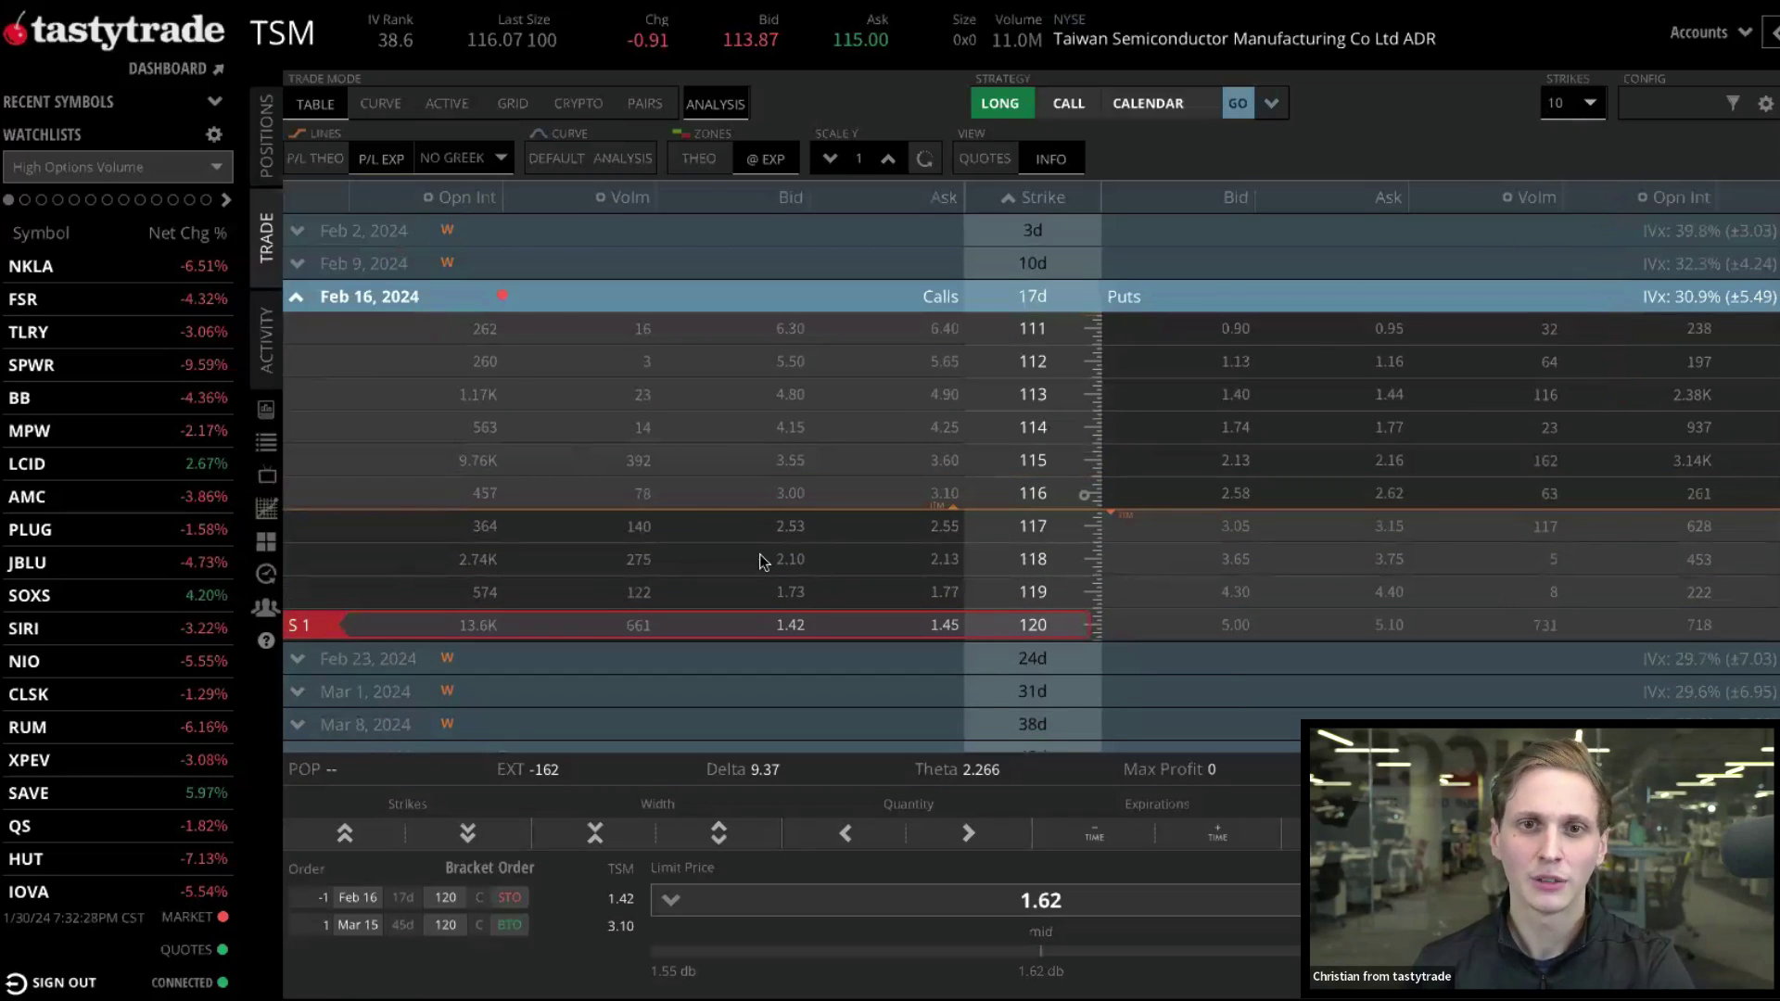
Expand the Mar 15, 2024 chain and move the calendar's long call from the 120 to the 125 strike
scroll(937, 478, down, 1)
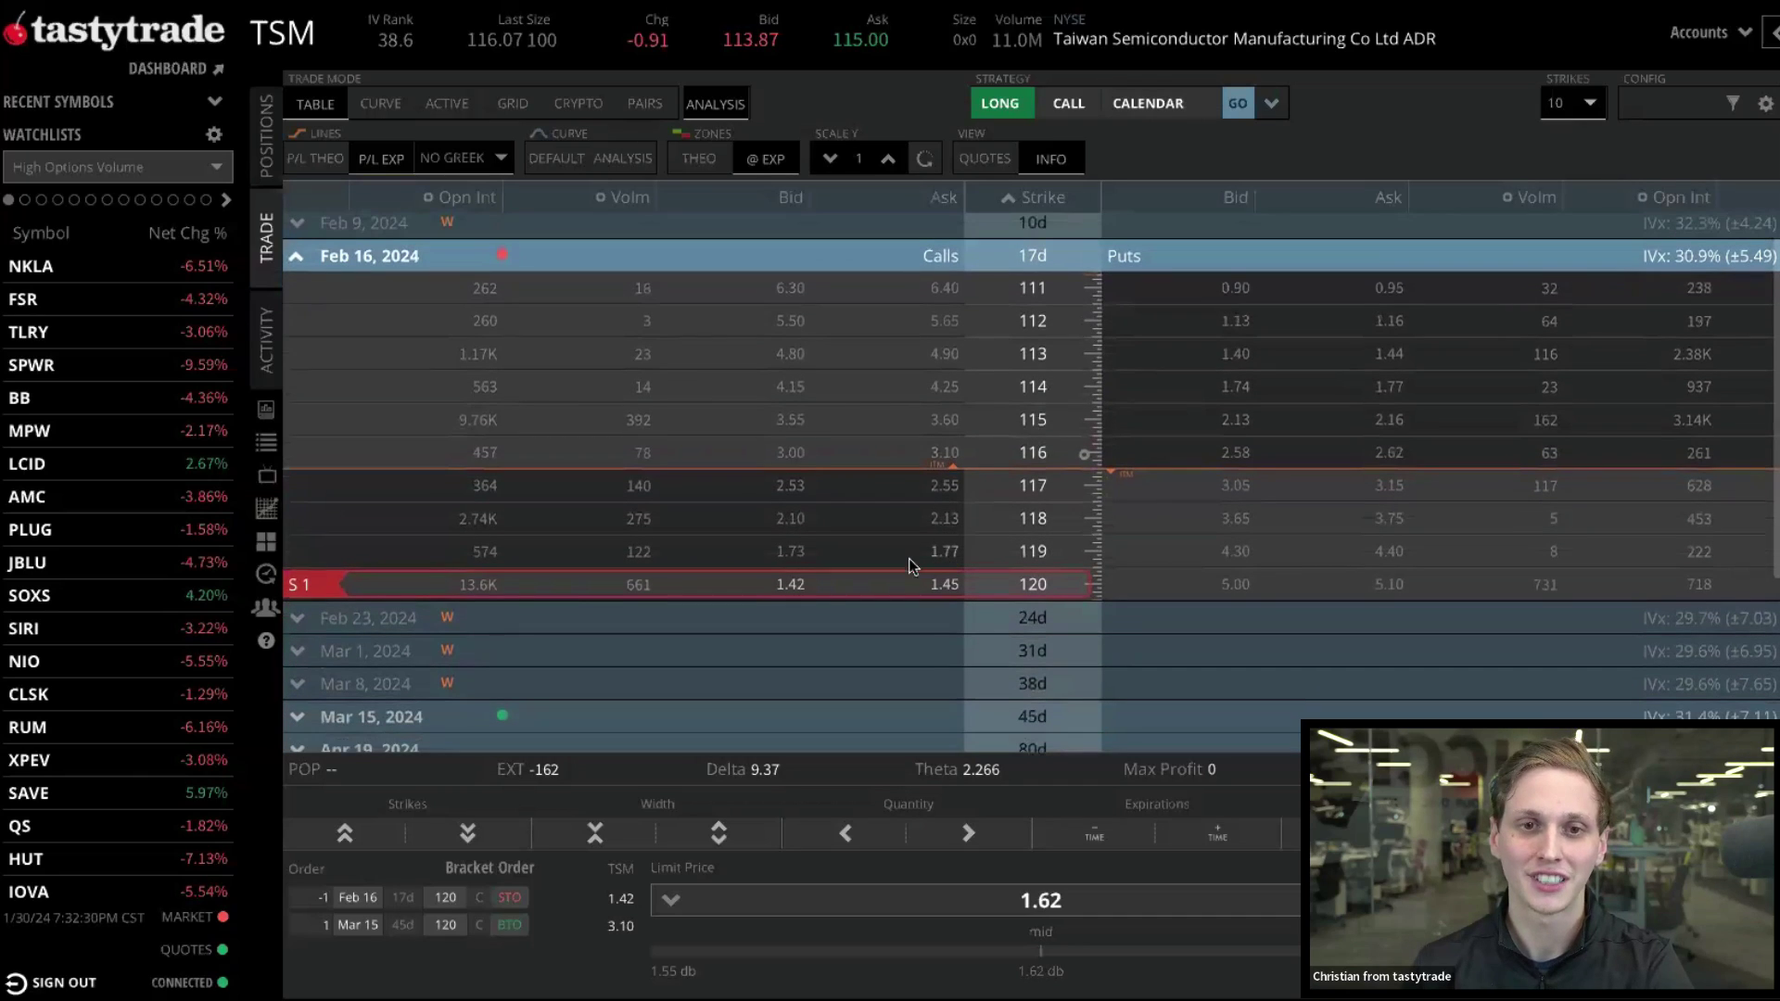
click(298, 717)
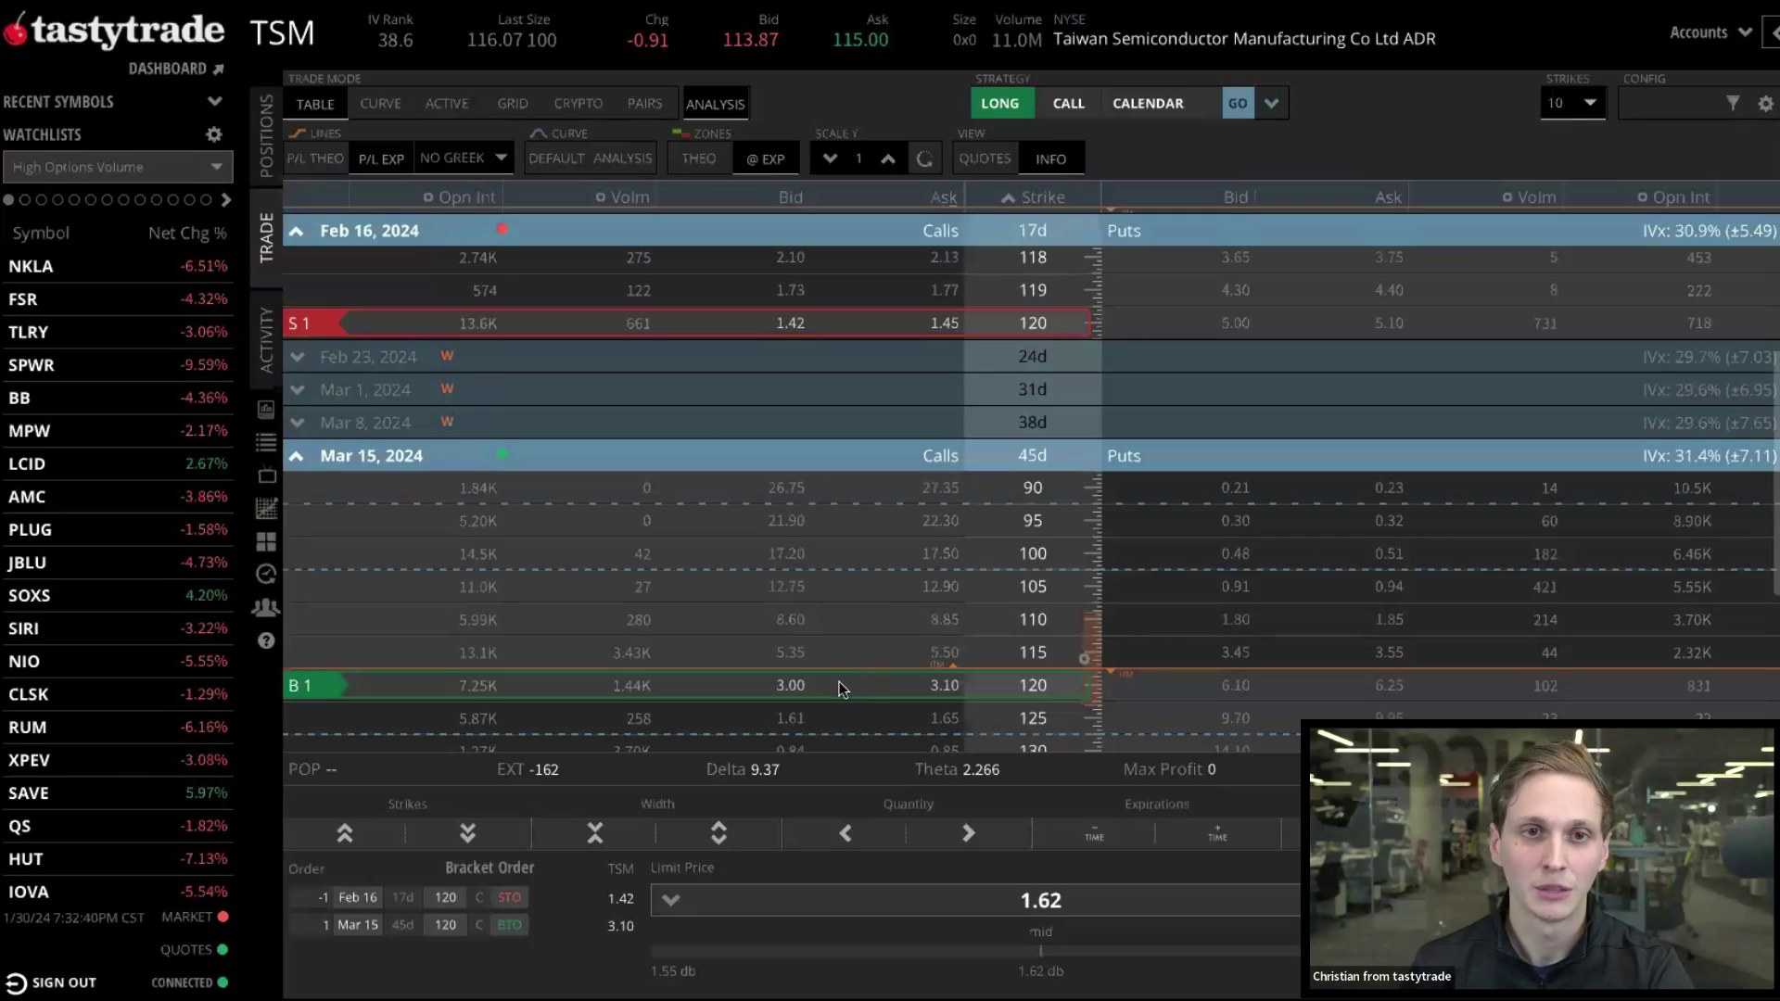
scroll(838, 682, down, 1)
drag(854, 686, 854, 712)
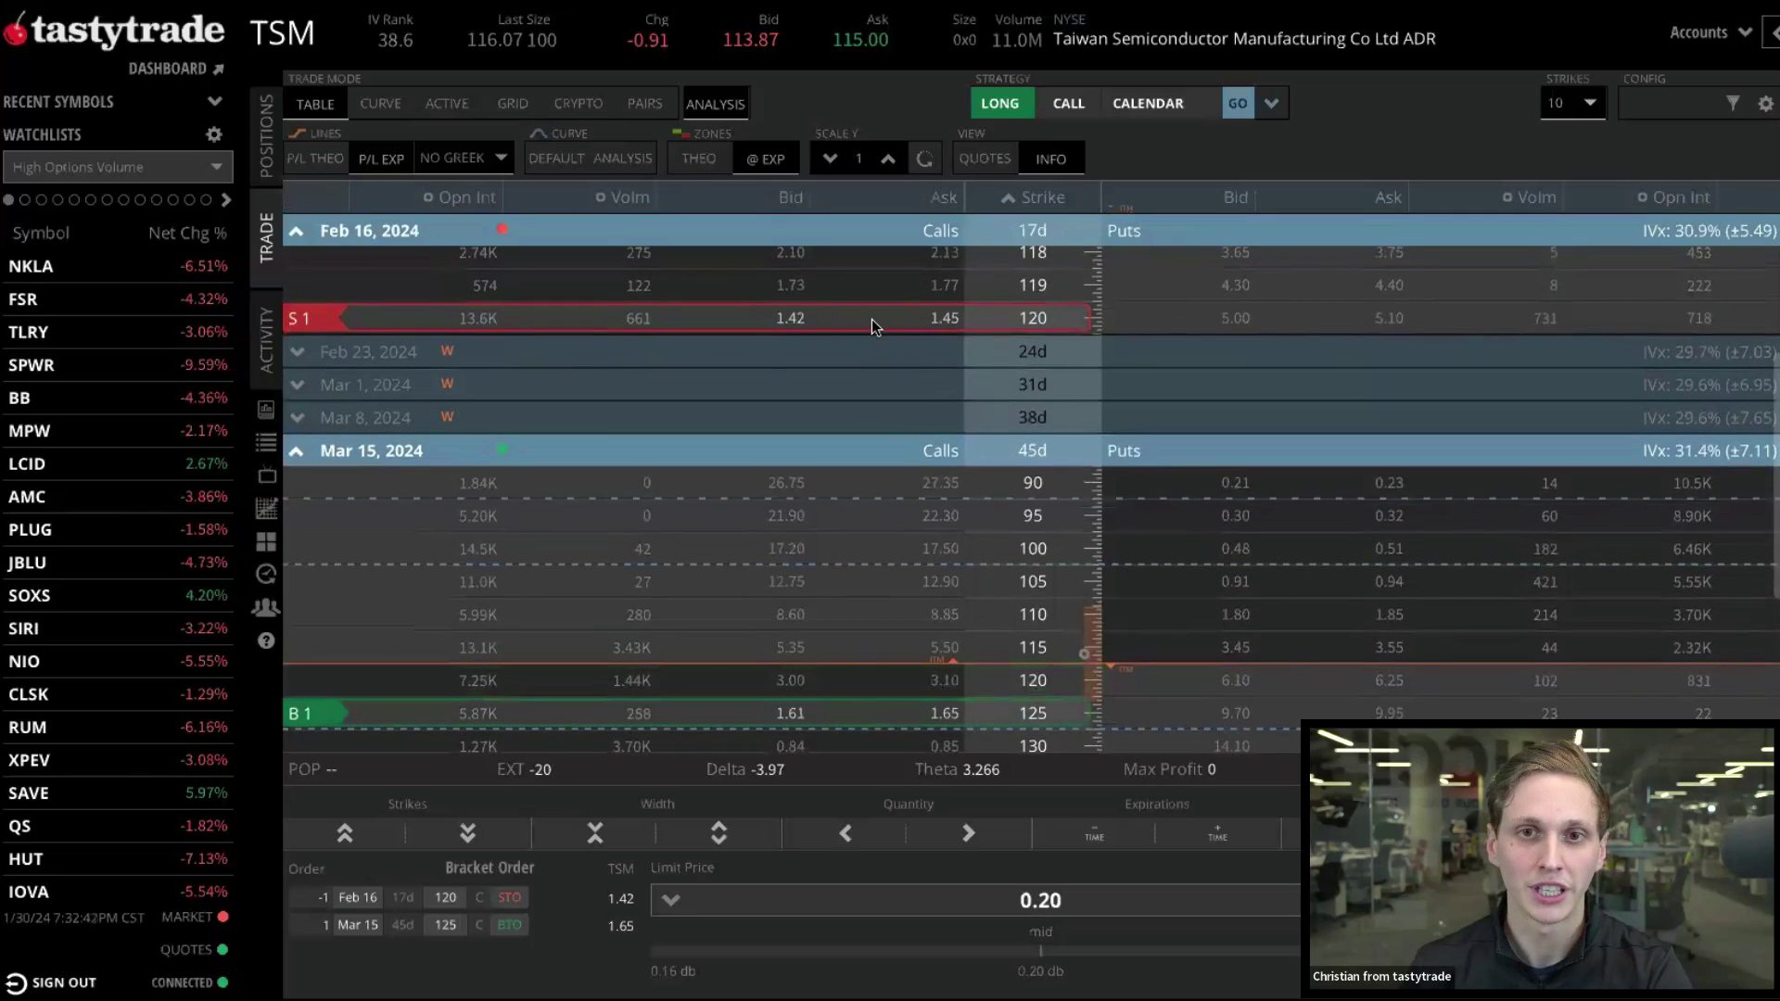
Set the number of displayed strikes to 12 and review the Mar 15, 2024 chain around the long 125 call
scroll(1342, 440, up, 3)
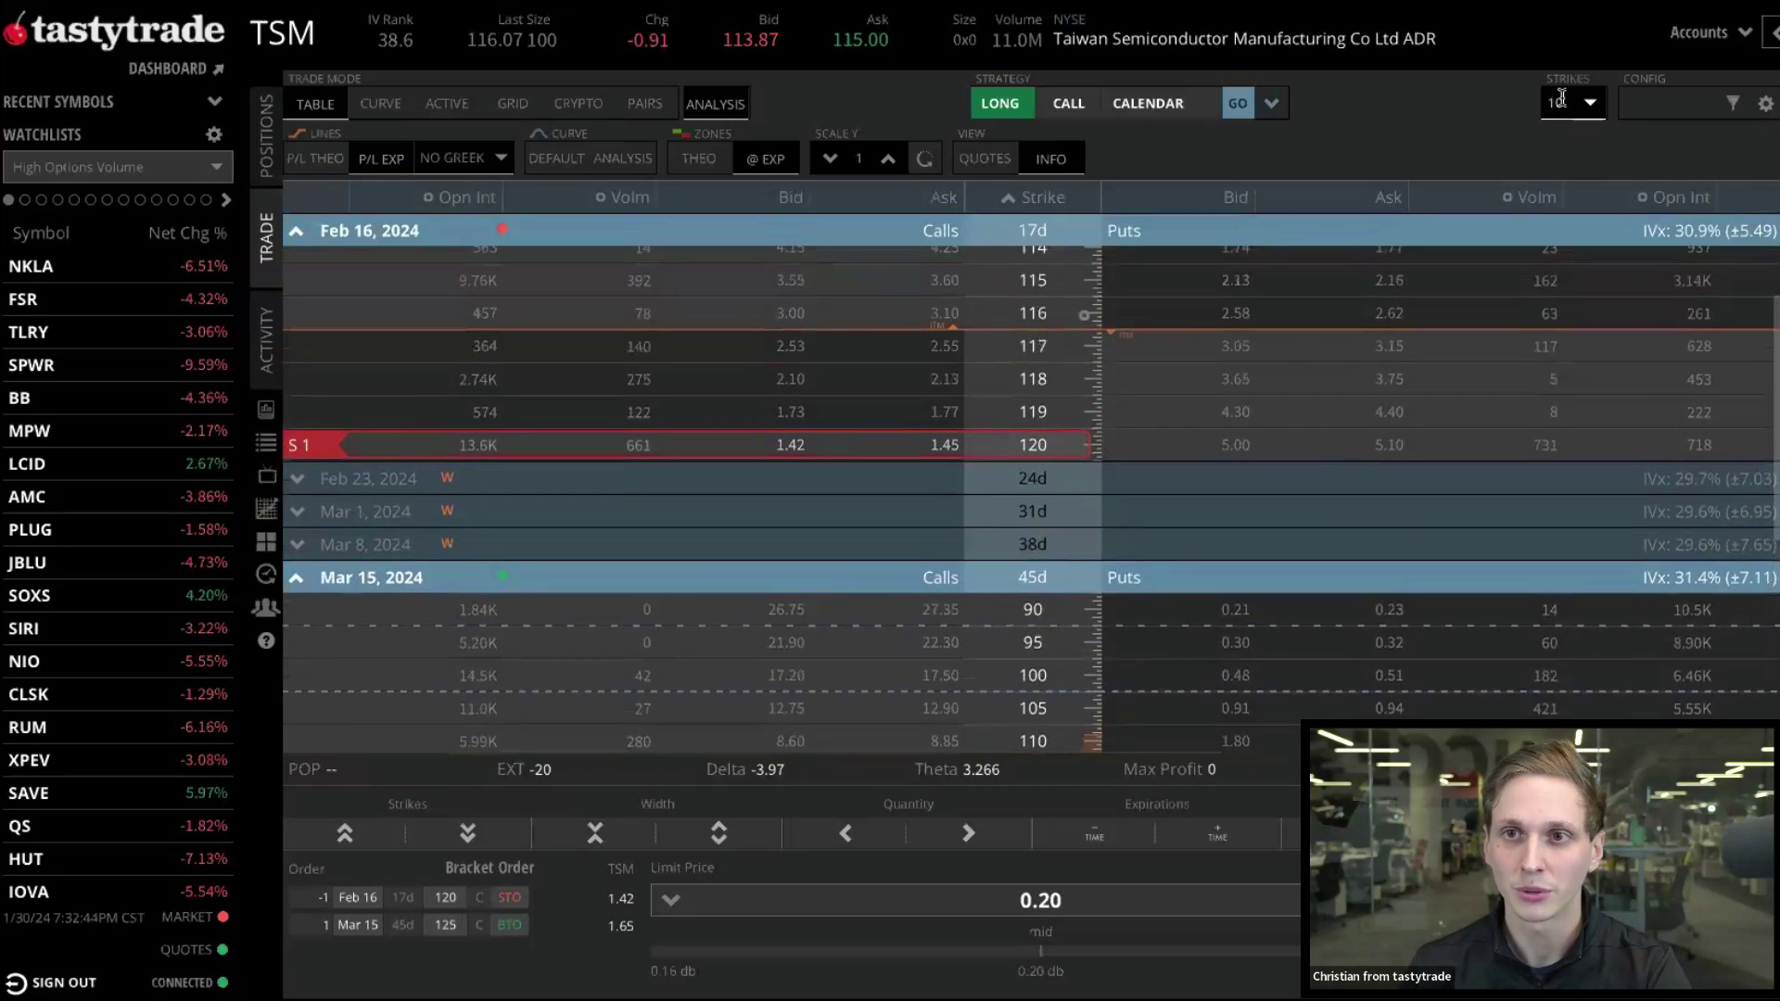
click(1562, 99)
click(1563, 241)
scroll(1081, 560, down, 2)
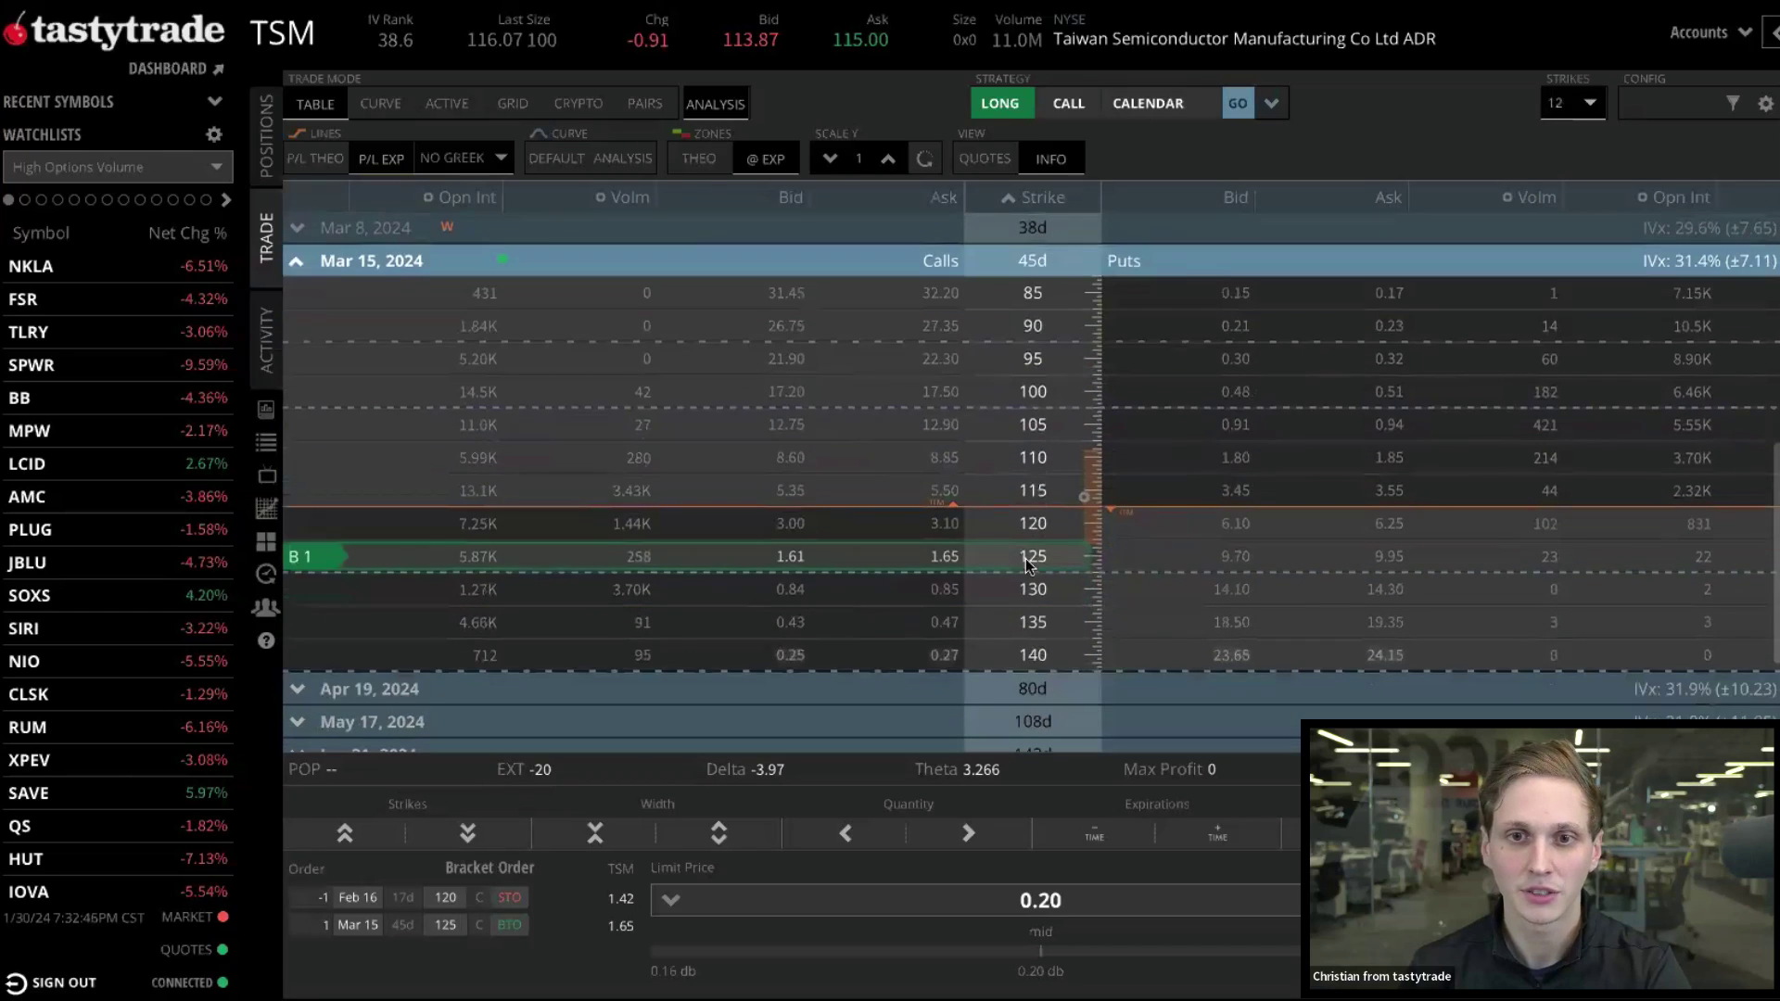
scroll(1026, 587, down, 2)
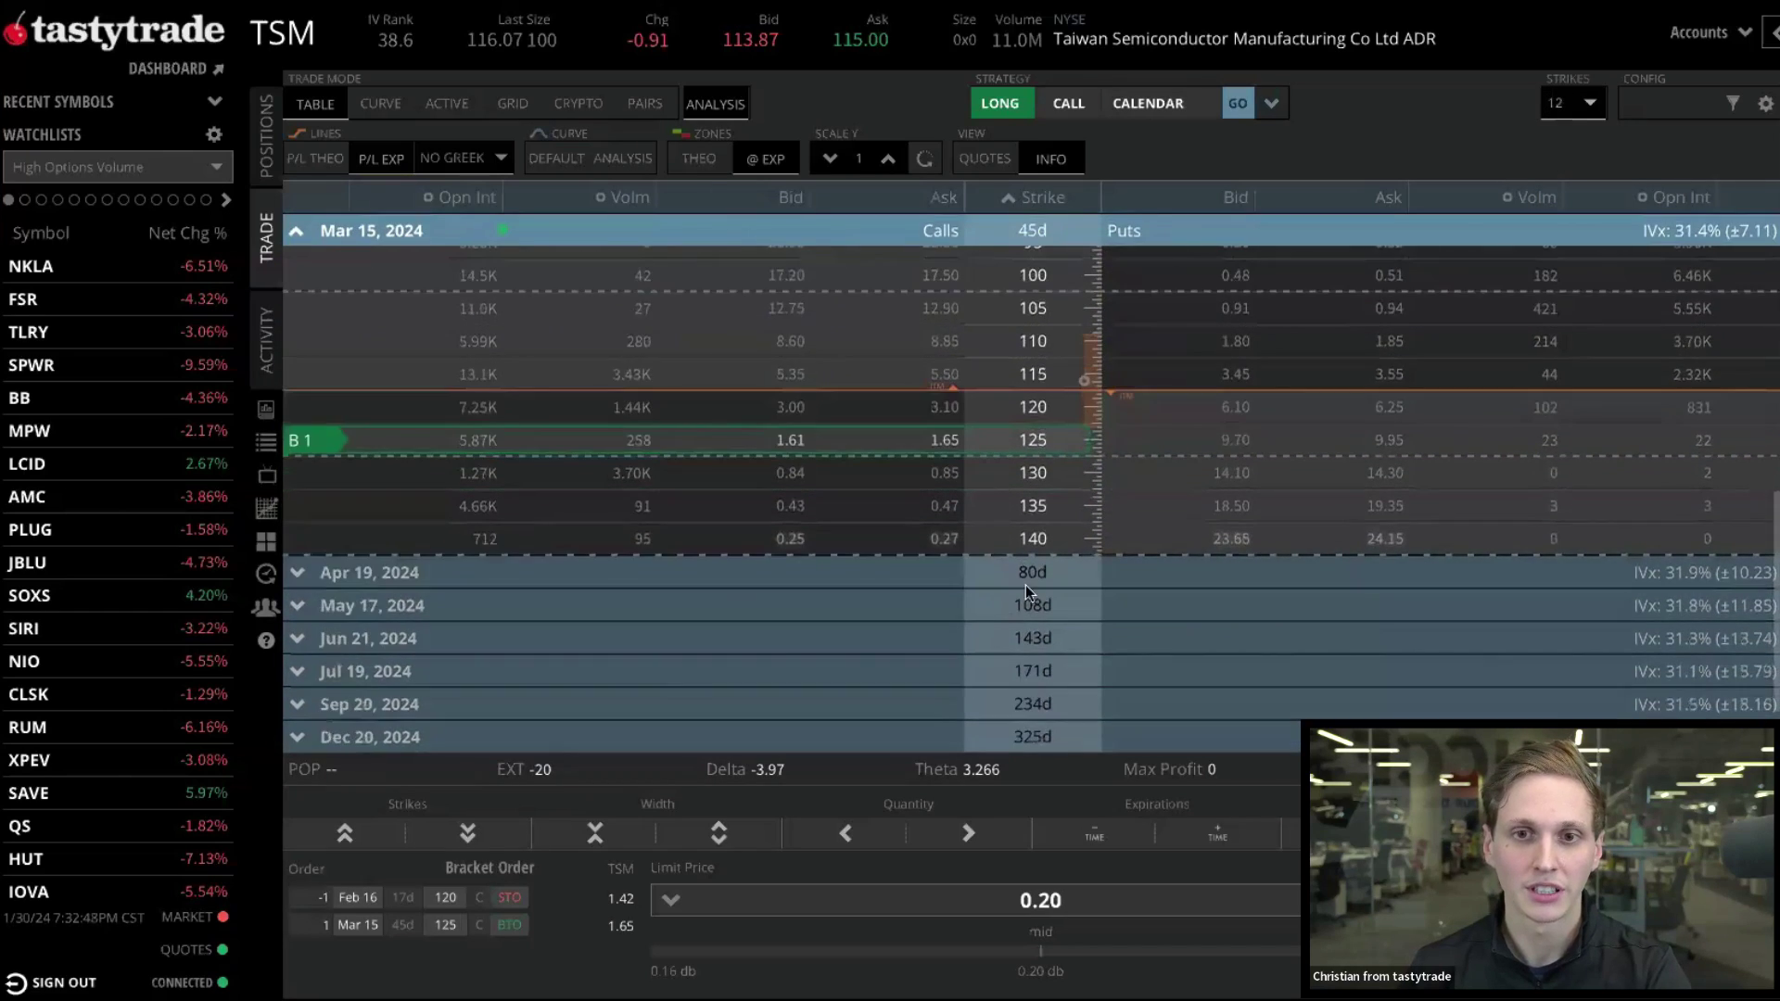
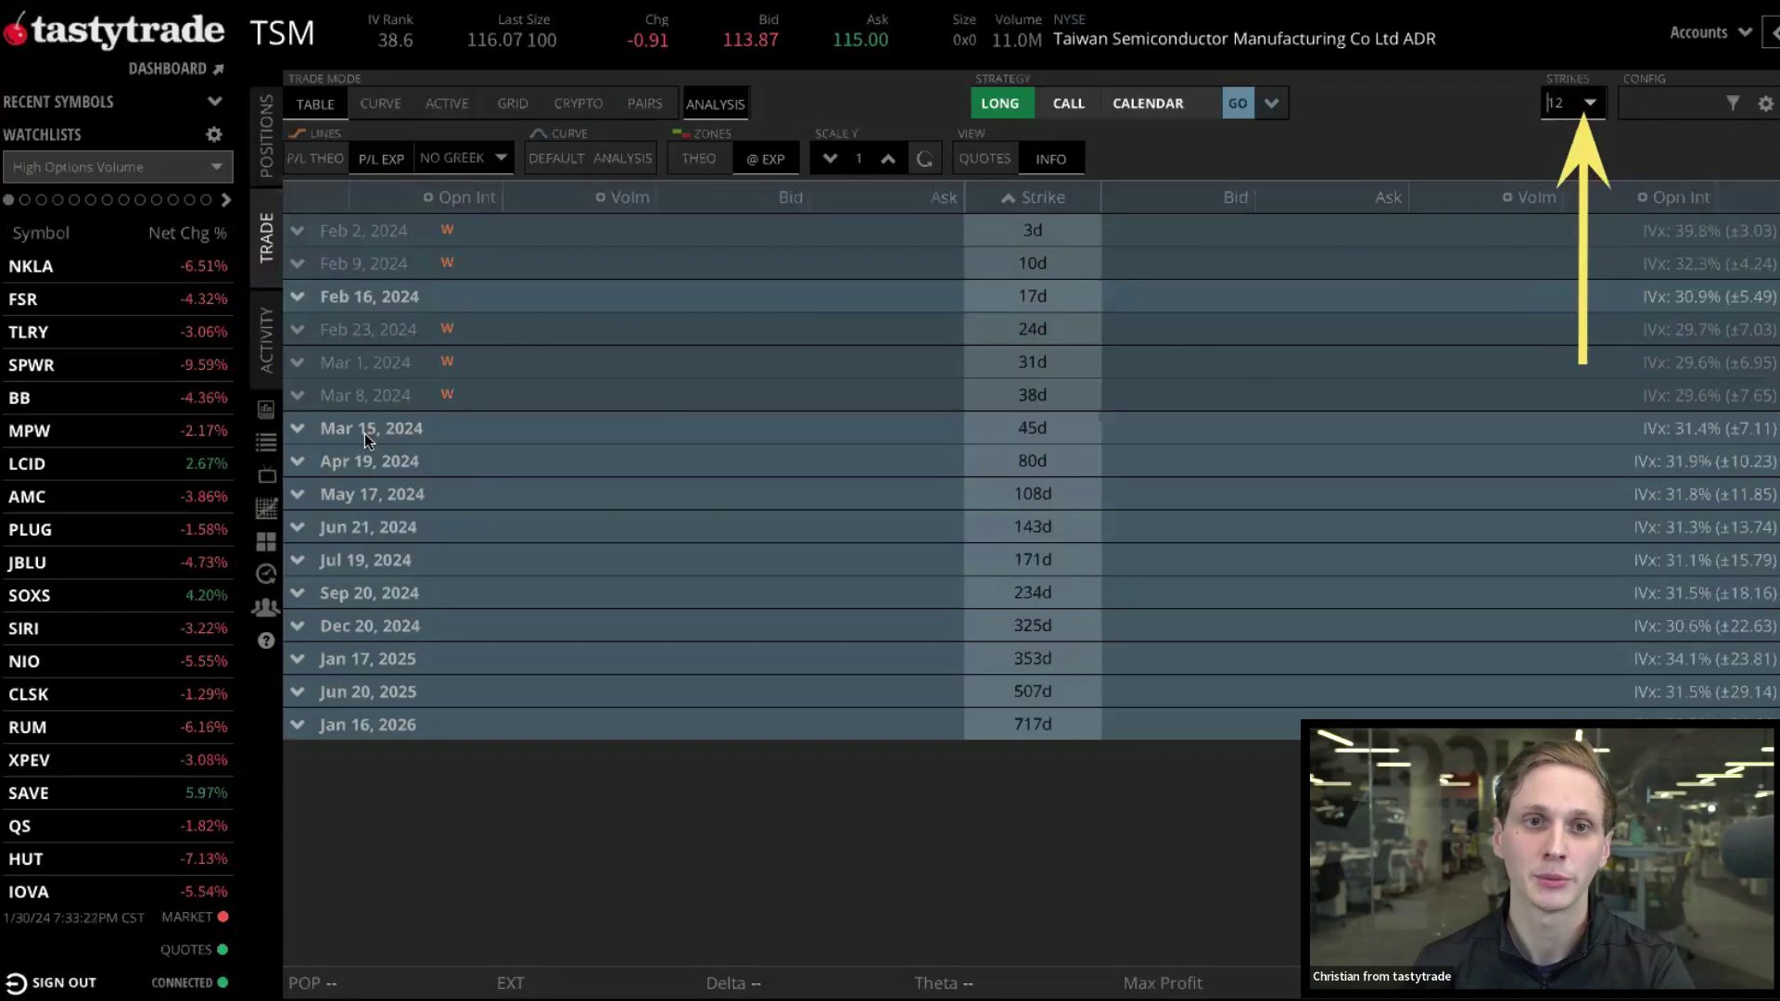
Expand the Mar 15, 2024 and Apr 19, 2024 option chains and bring the Mar 15 120 call into view
click(298, 430)
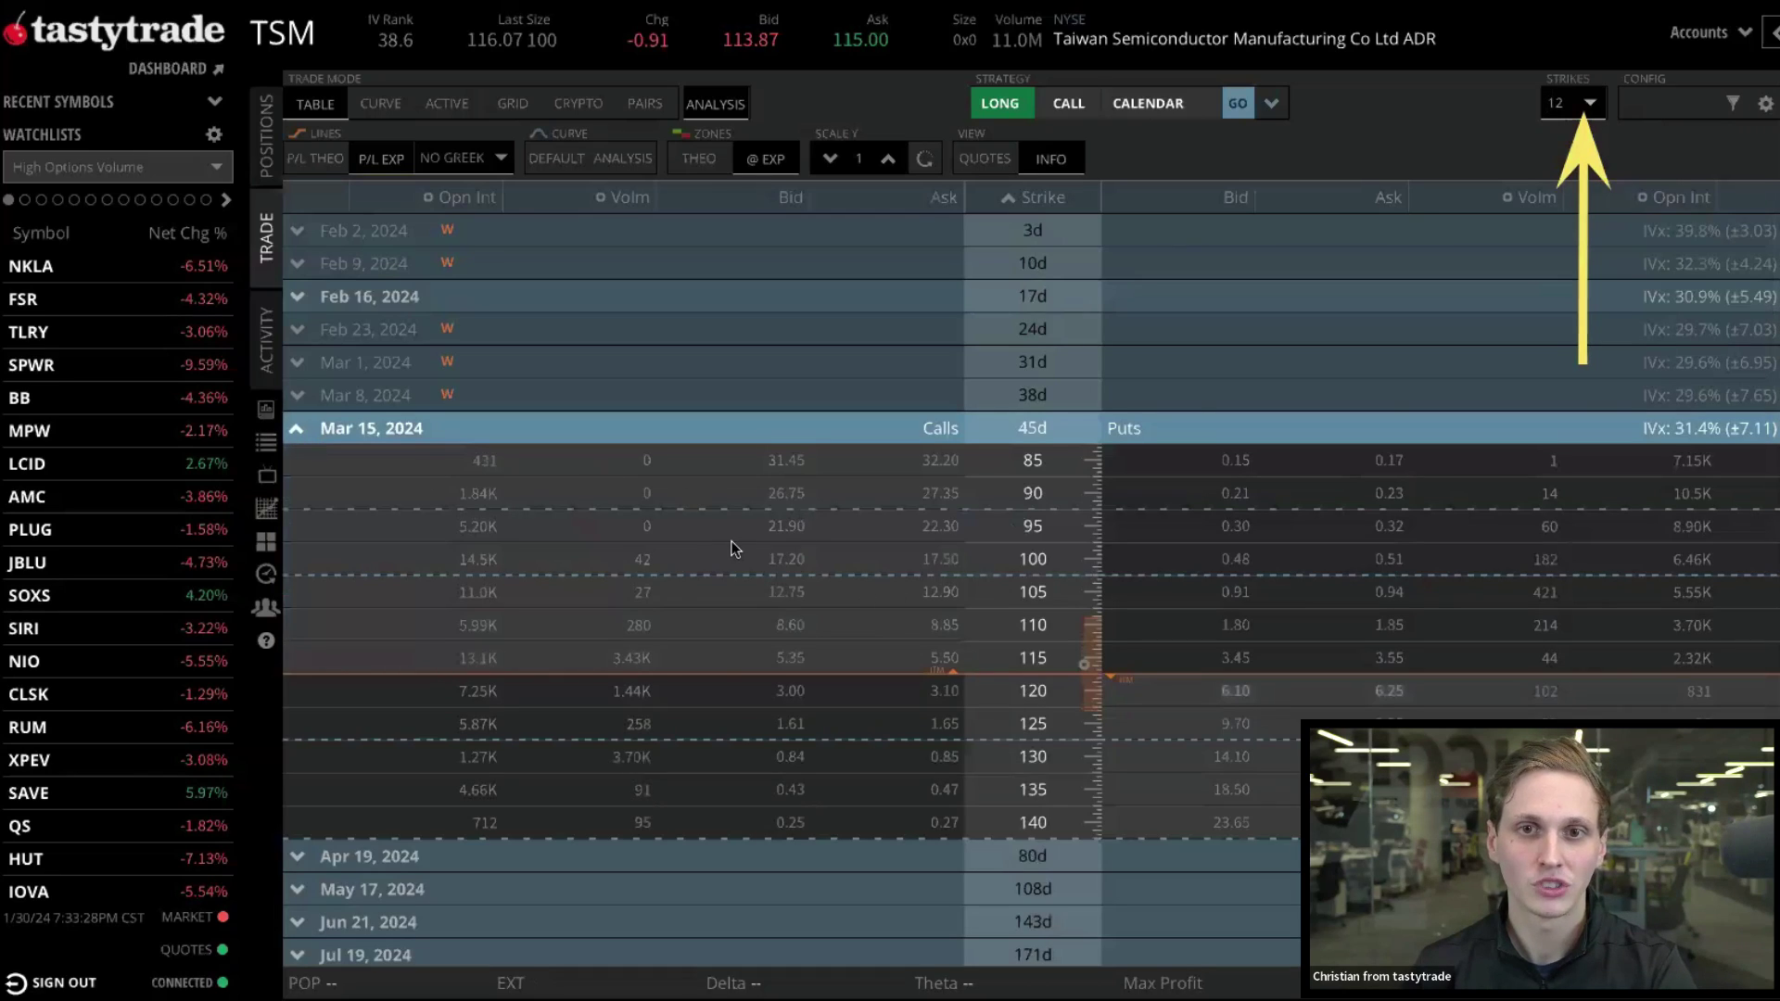
scroll(737, 547, down, 2)
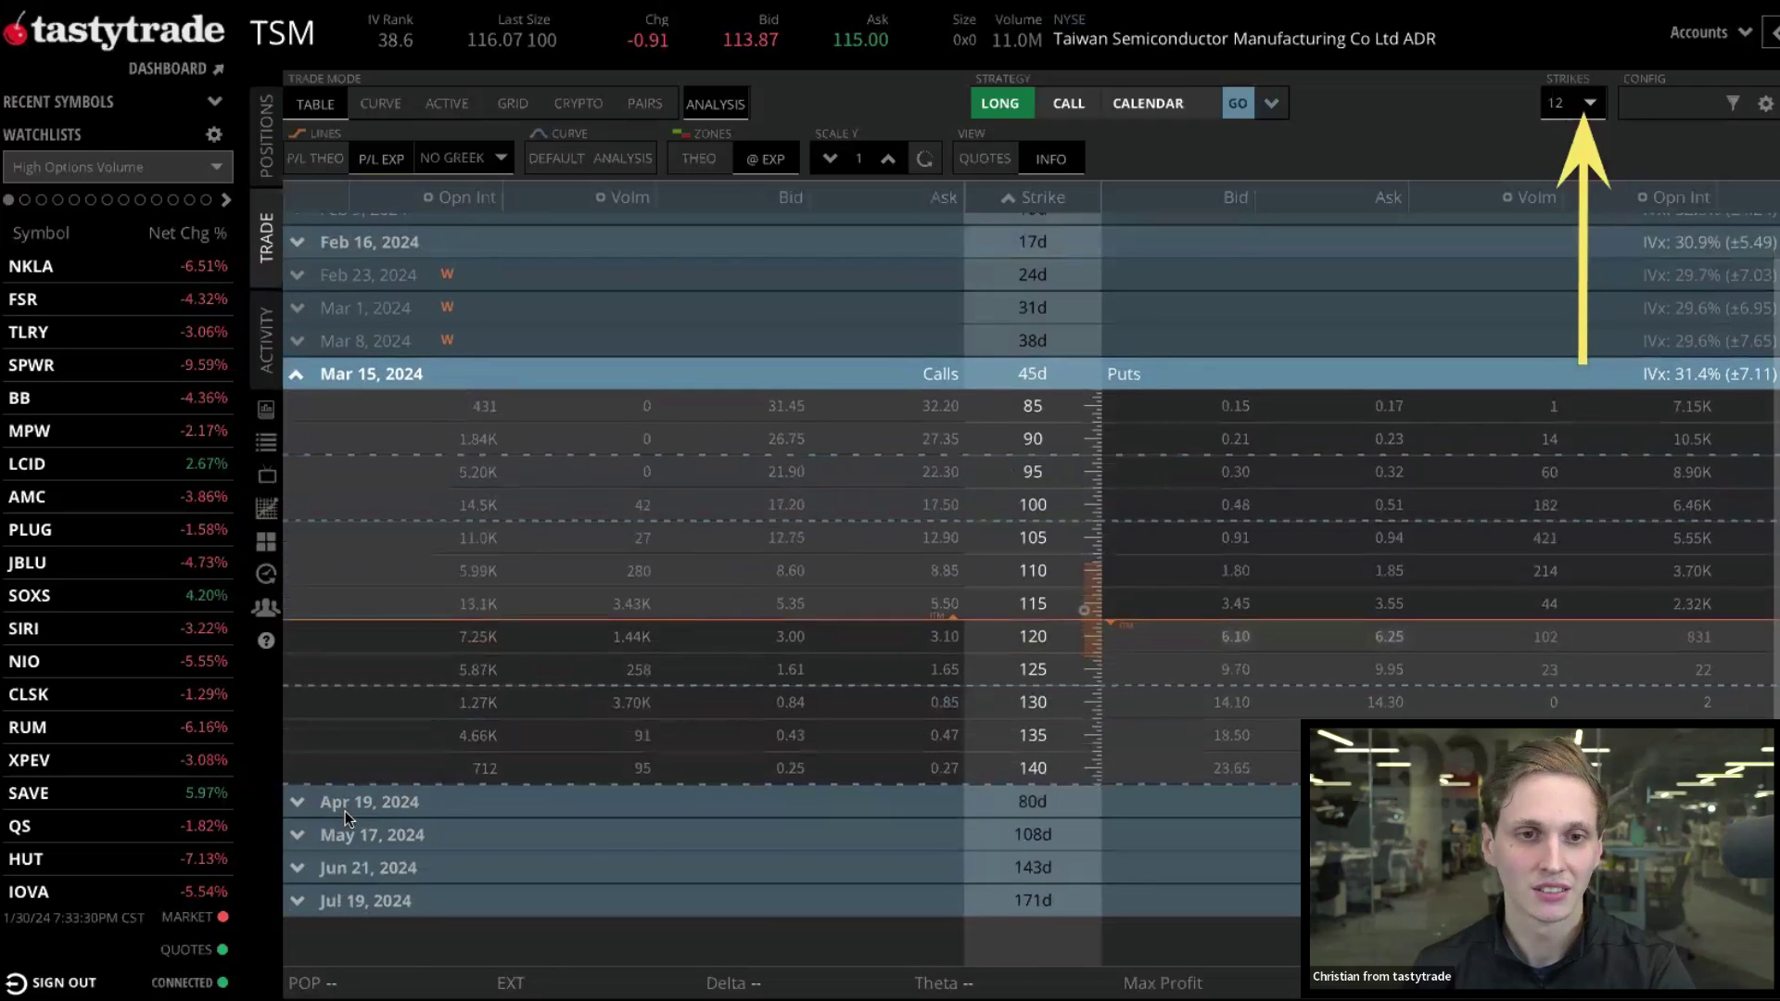
click(299, 801)
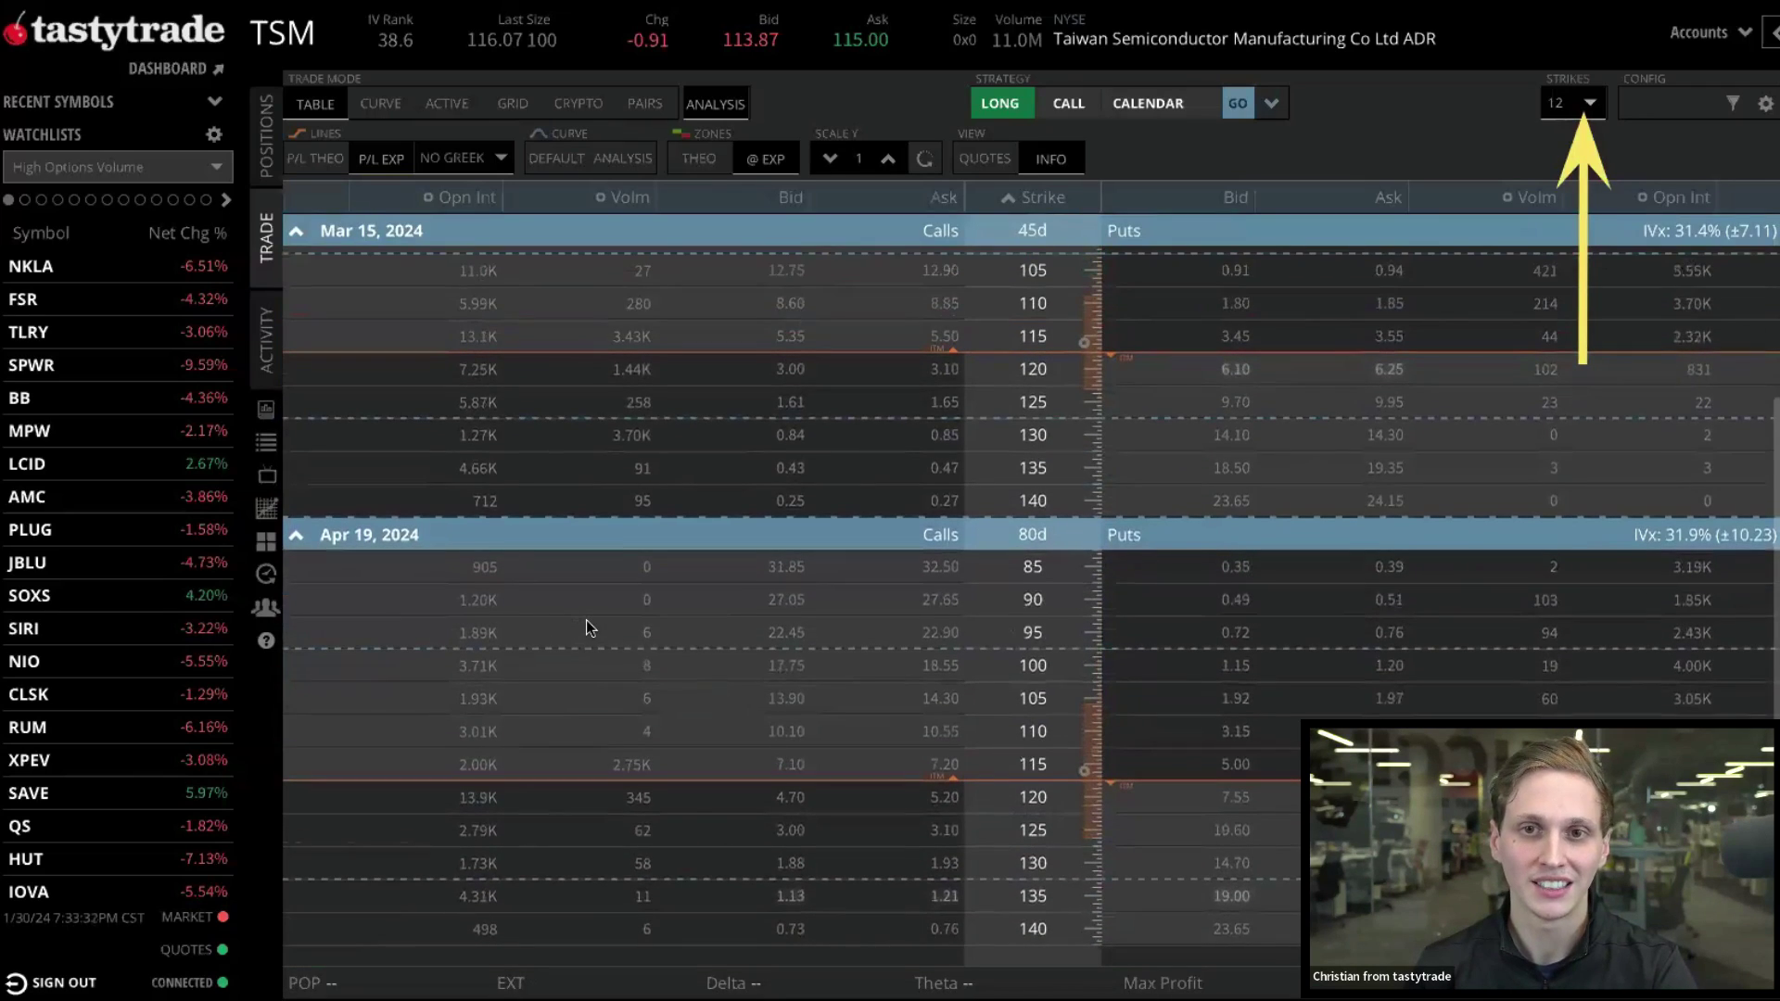
scroll(586, 622, up, 1)
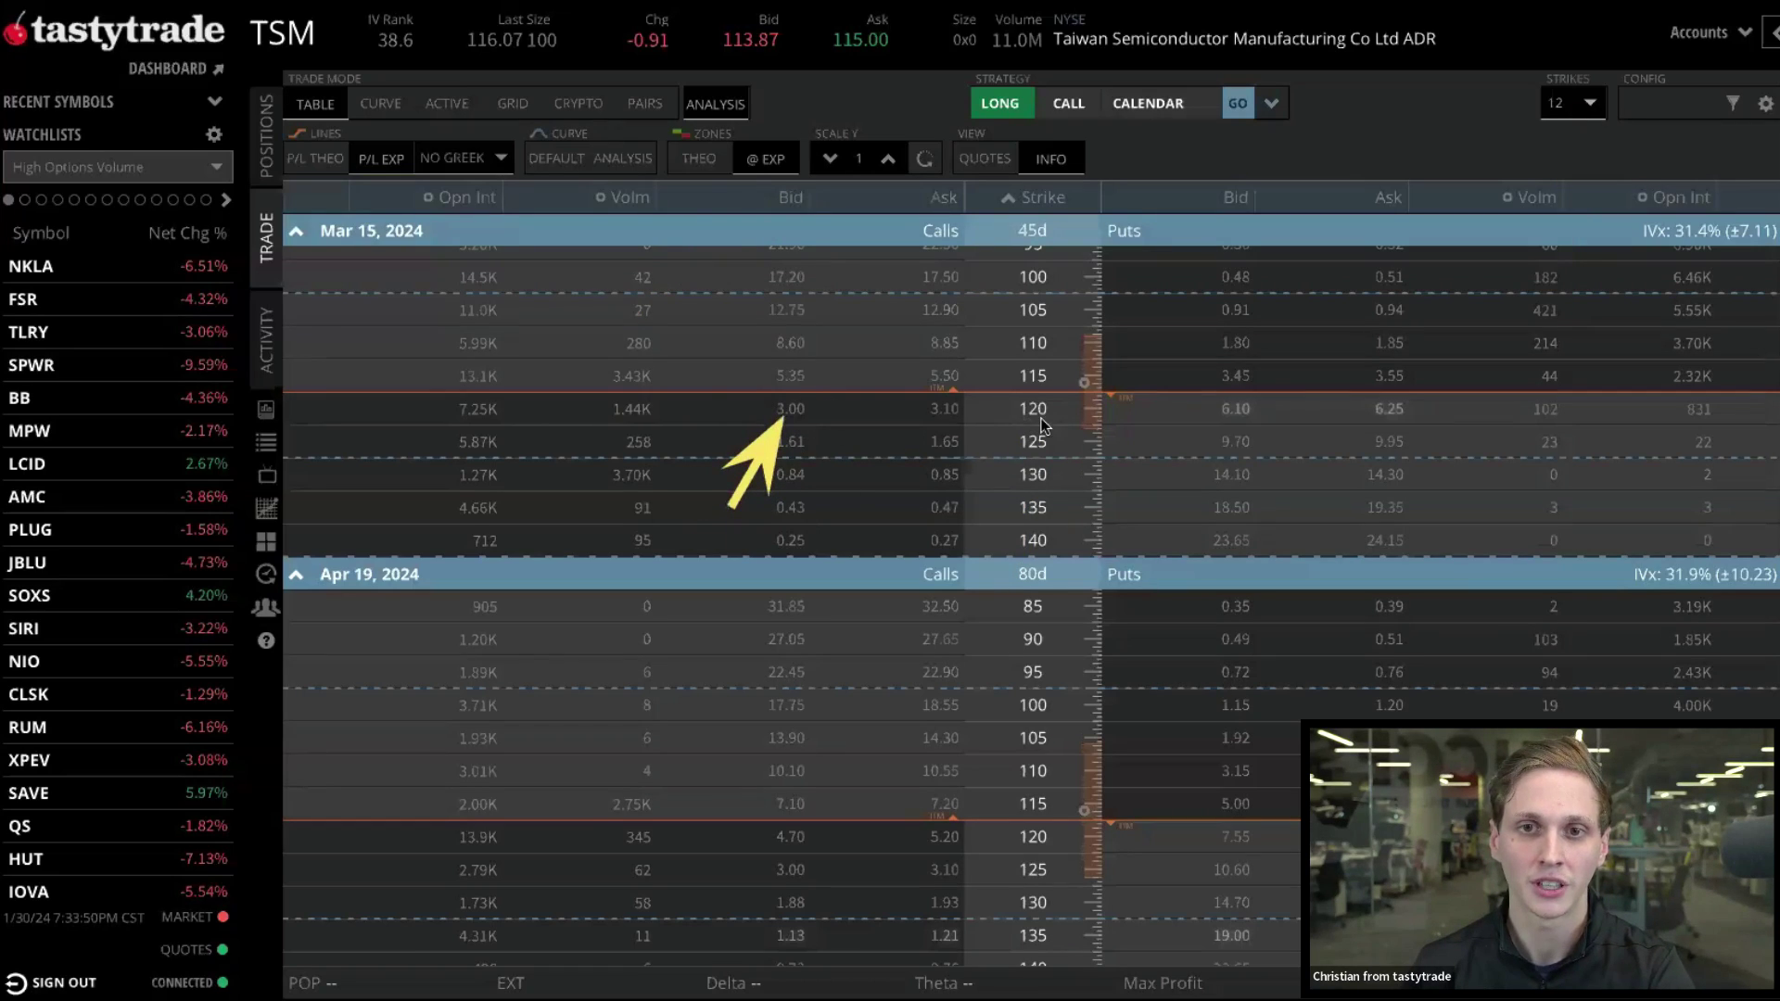
Build a call calendar by selling the Mar 15, 2024 120 call and buying the Apr 19, 2024 120 call
click(794, 412)
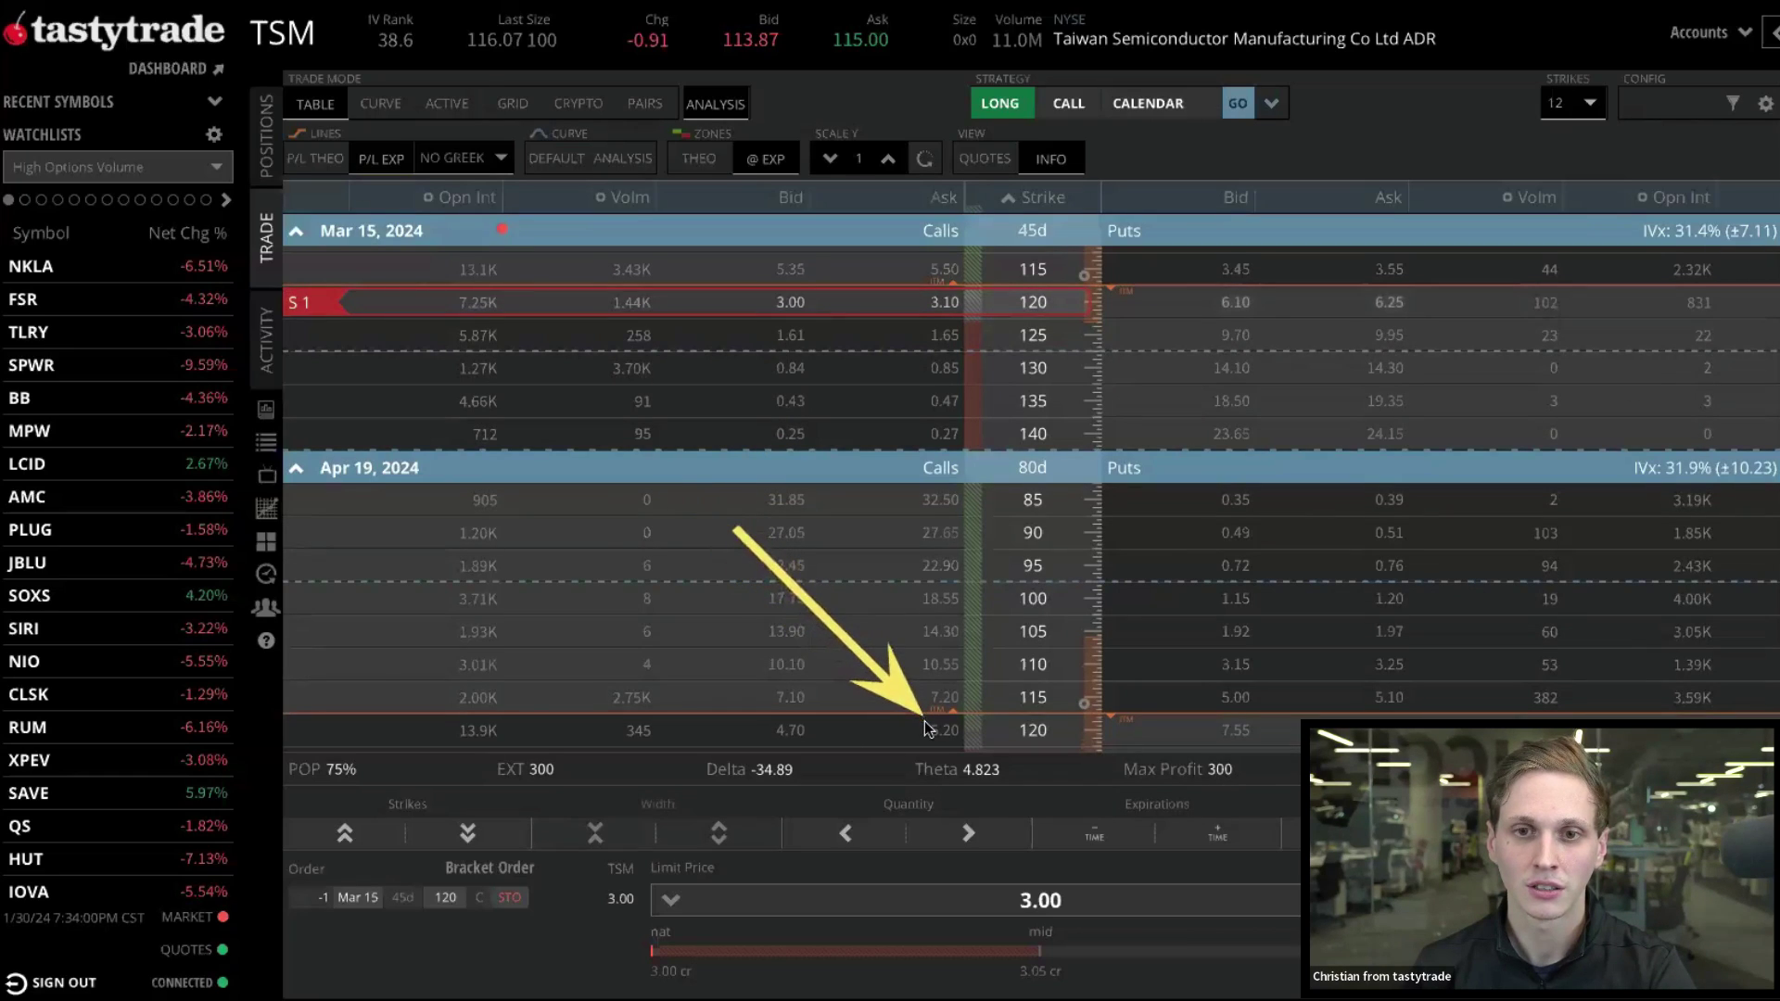
scroll(953, 653, down, 1)
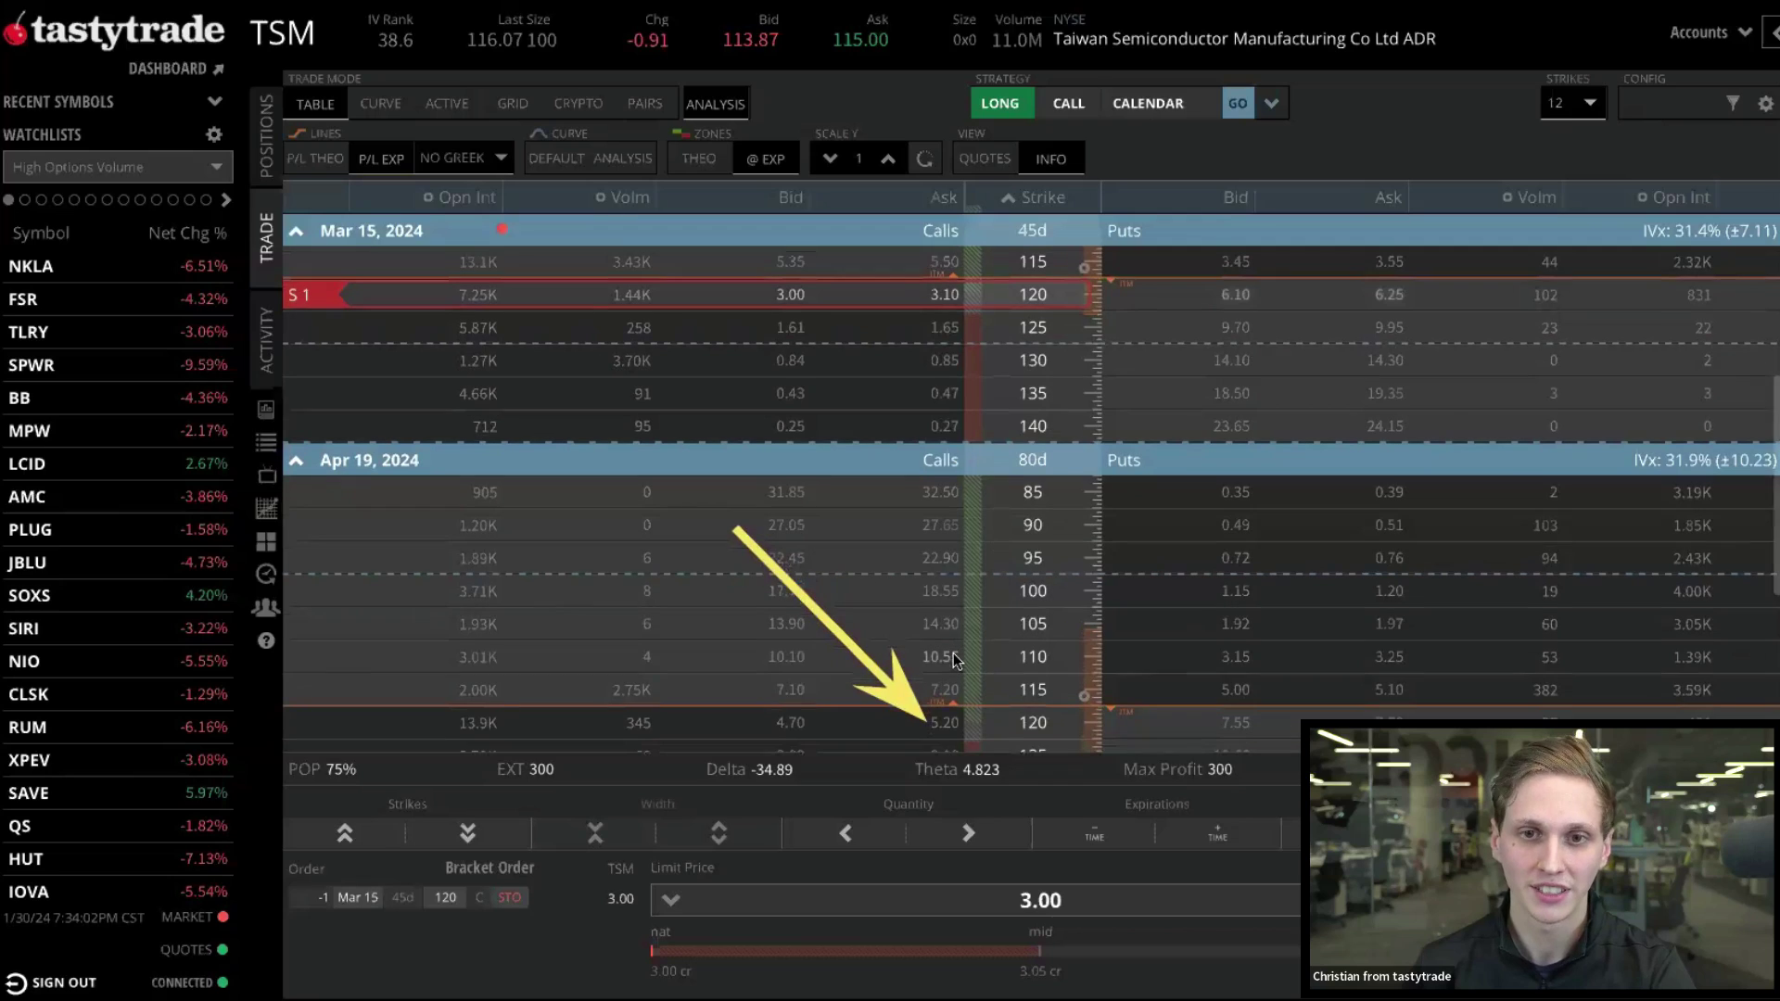
click(947, 725)
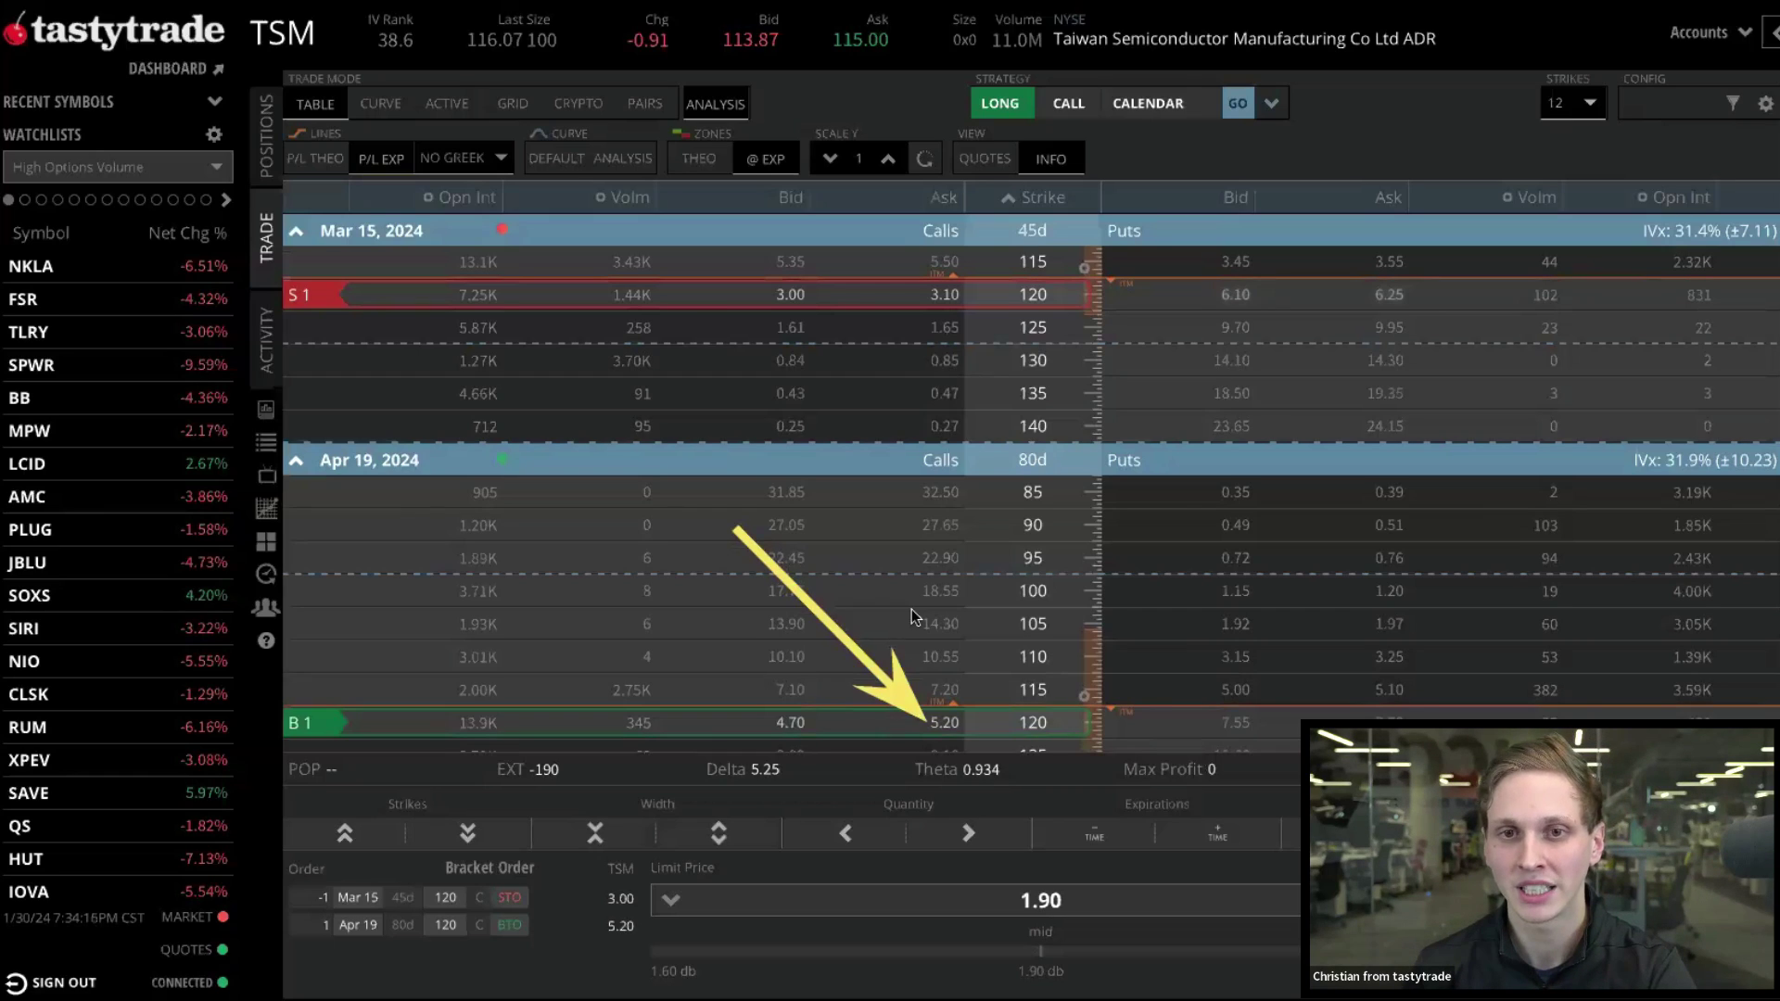
Check the displayed strikes setting and review the short Mar 15 and long Apr 19 120 calls in their chains
click(1587, 103)
click(1547, 108)
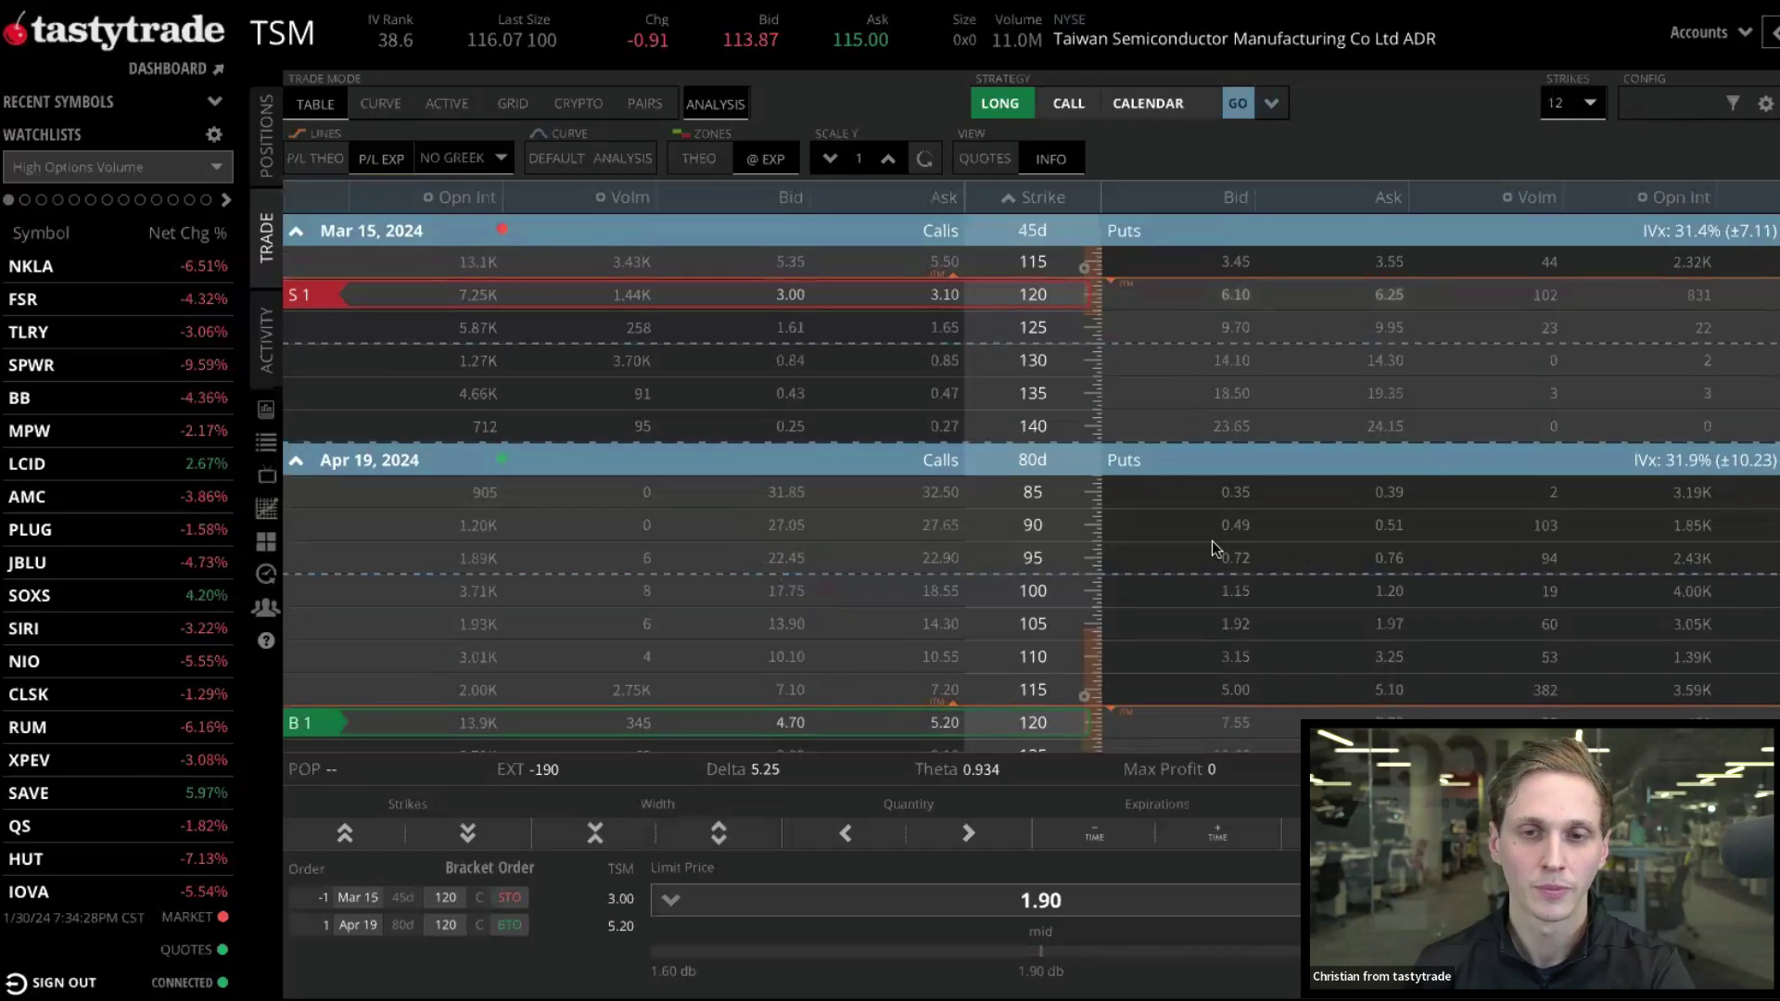
scroll(946, 556, up, 1)
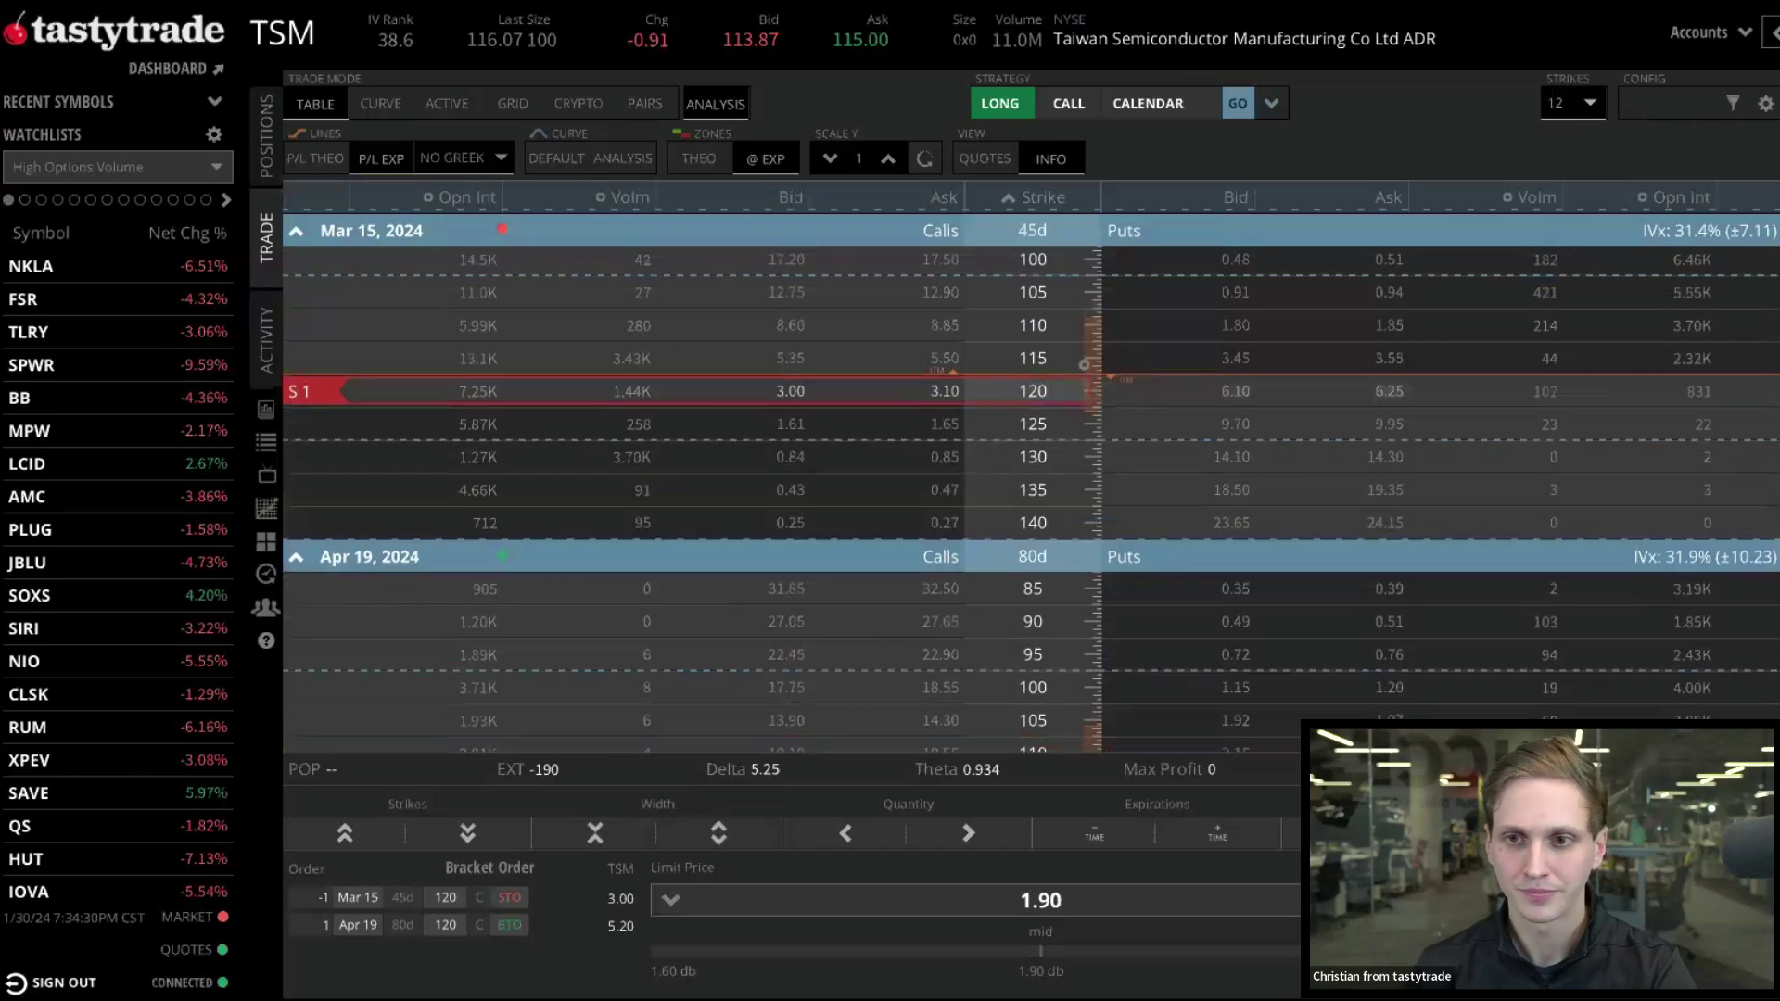
scroll(1261, 663, down, 4)
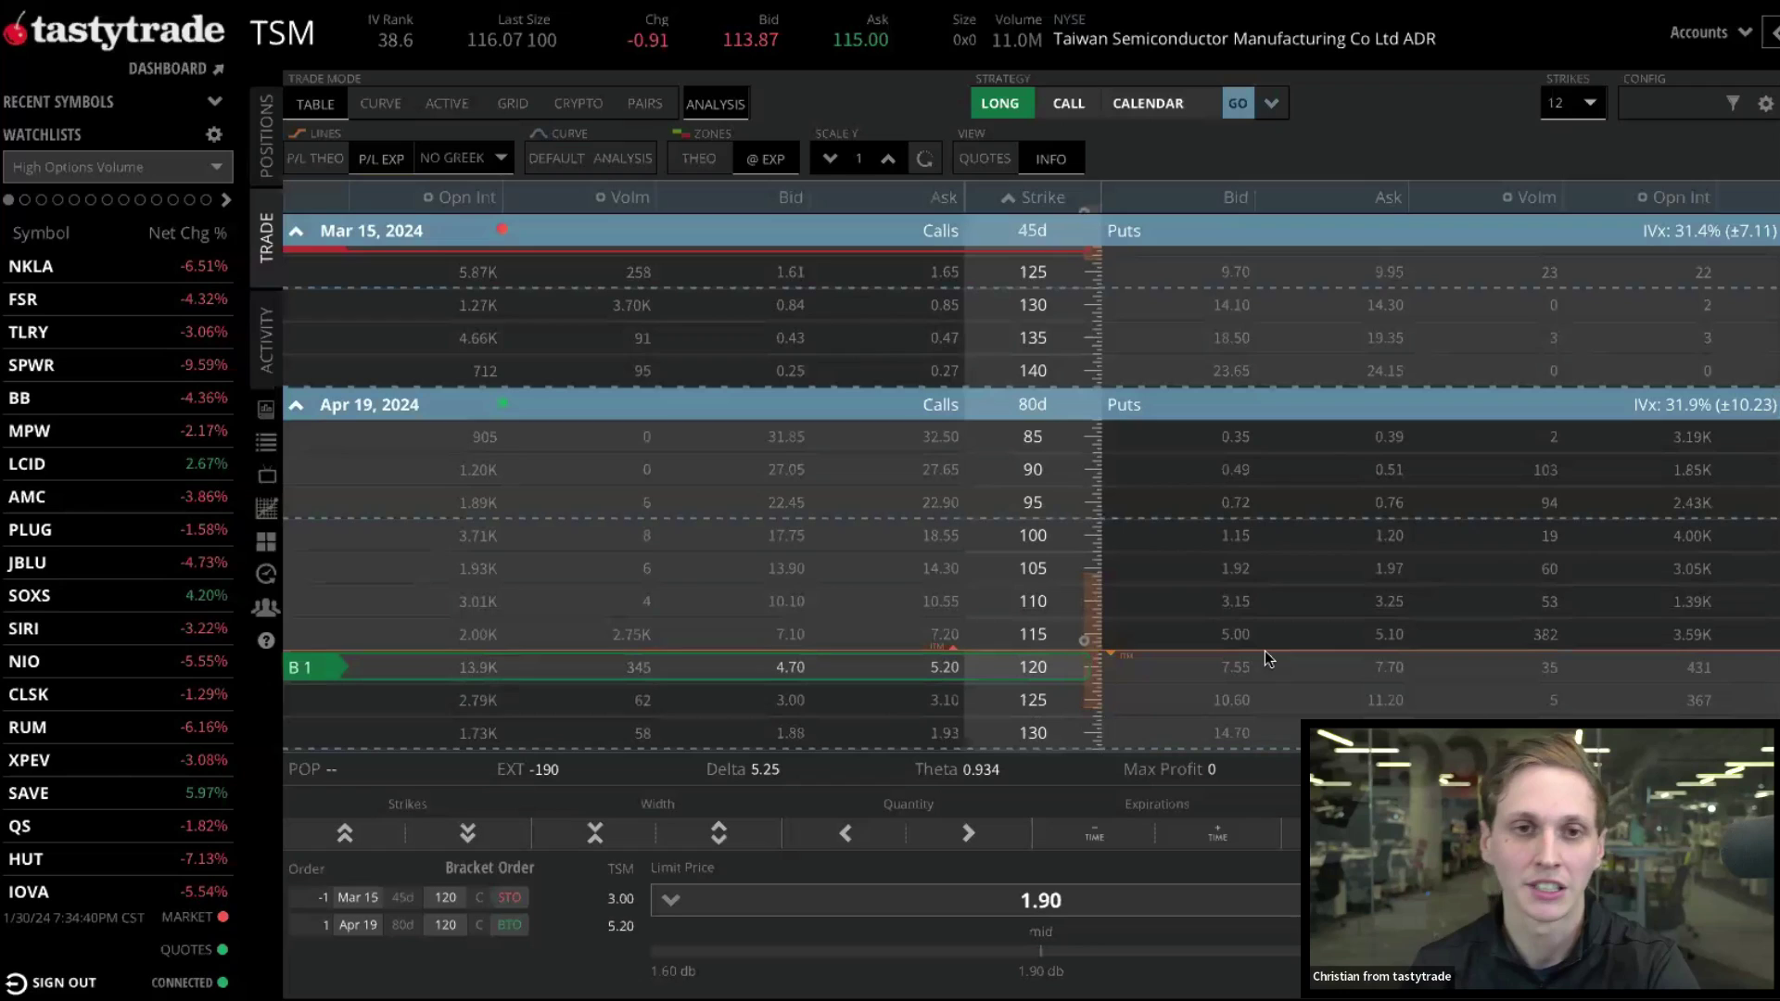
scroll(1228, 536, down, 3)
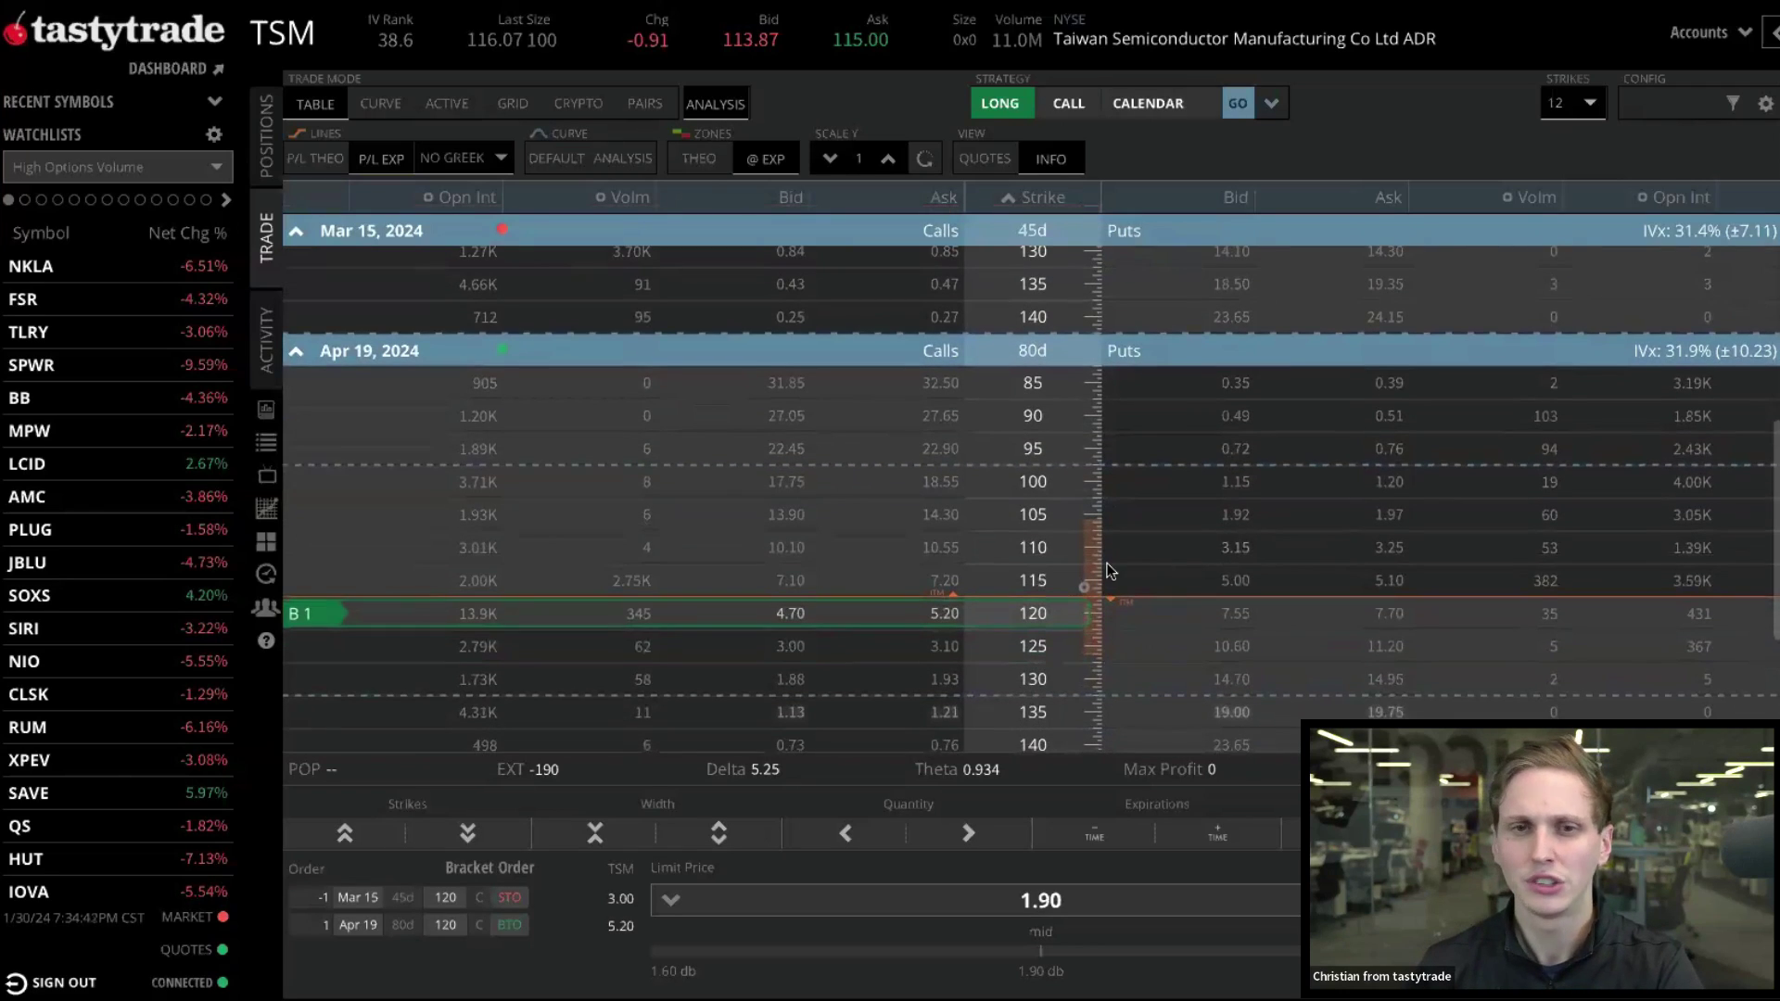
scroll(1038, 547, up, 4)
scroll(1039, 547, up, 4)
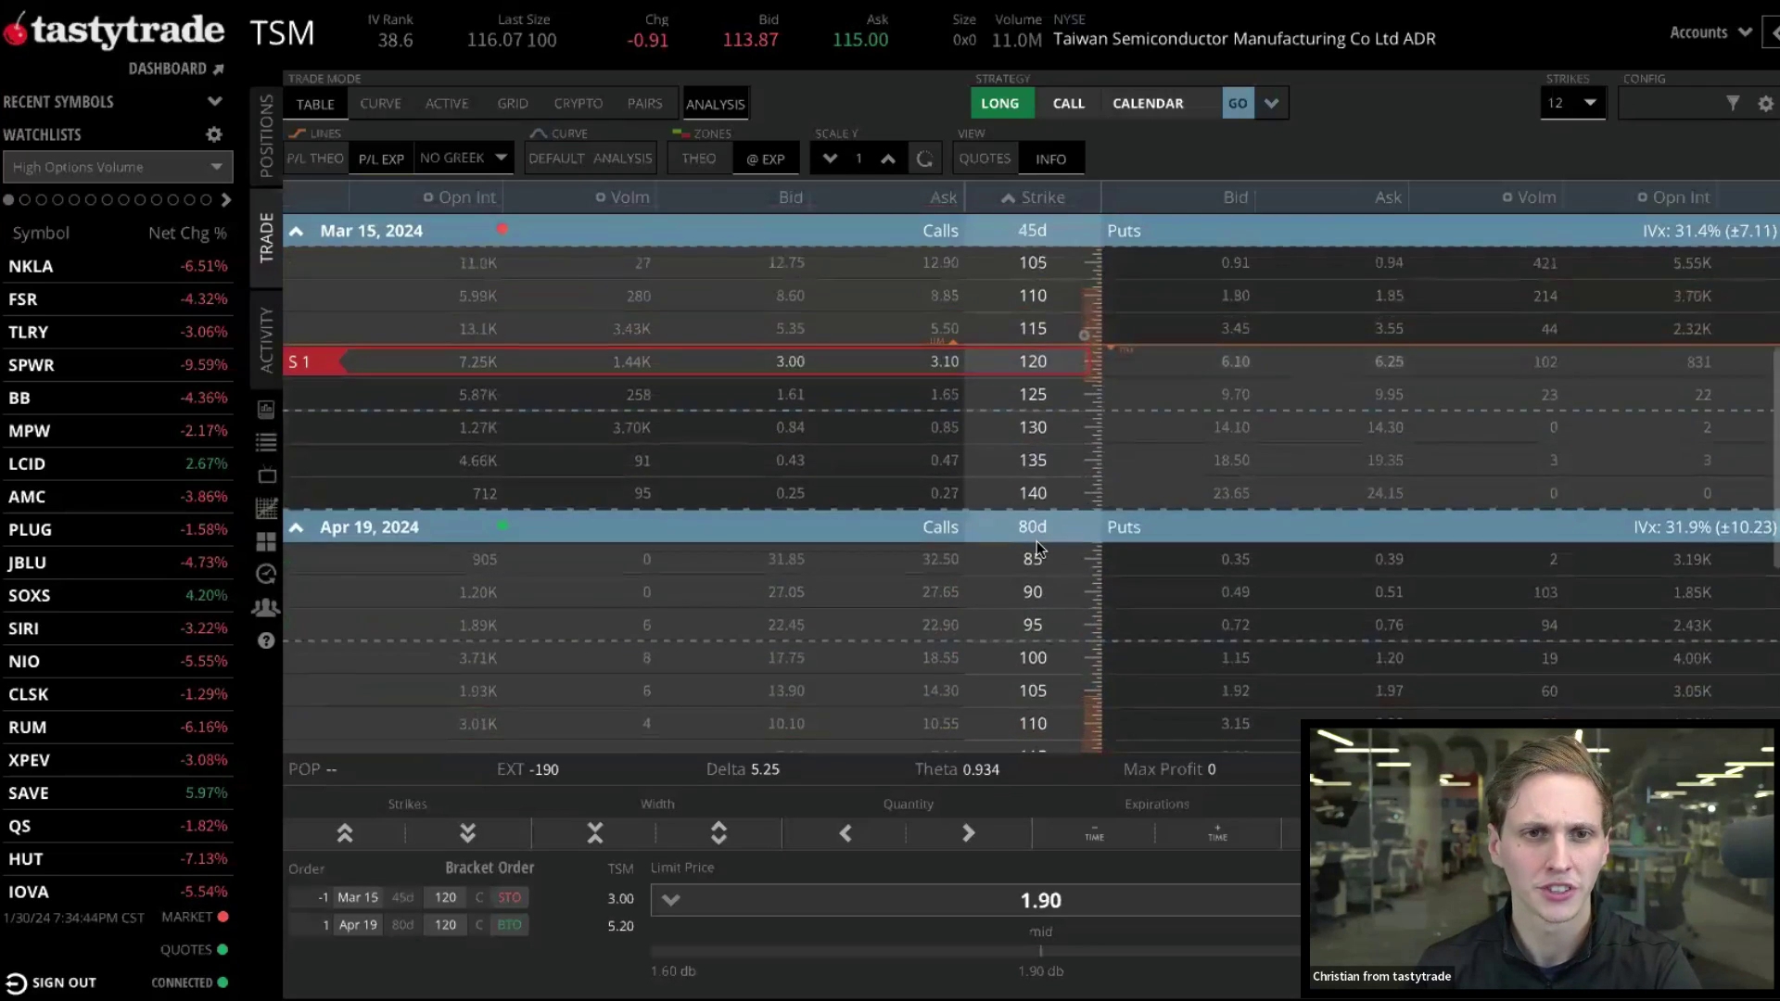
scroll(1038, 547, down, 3)
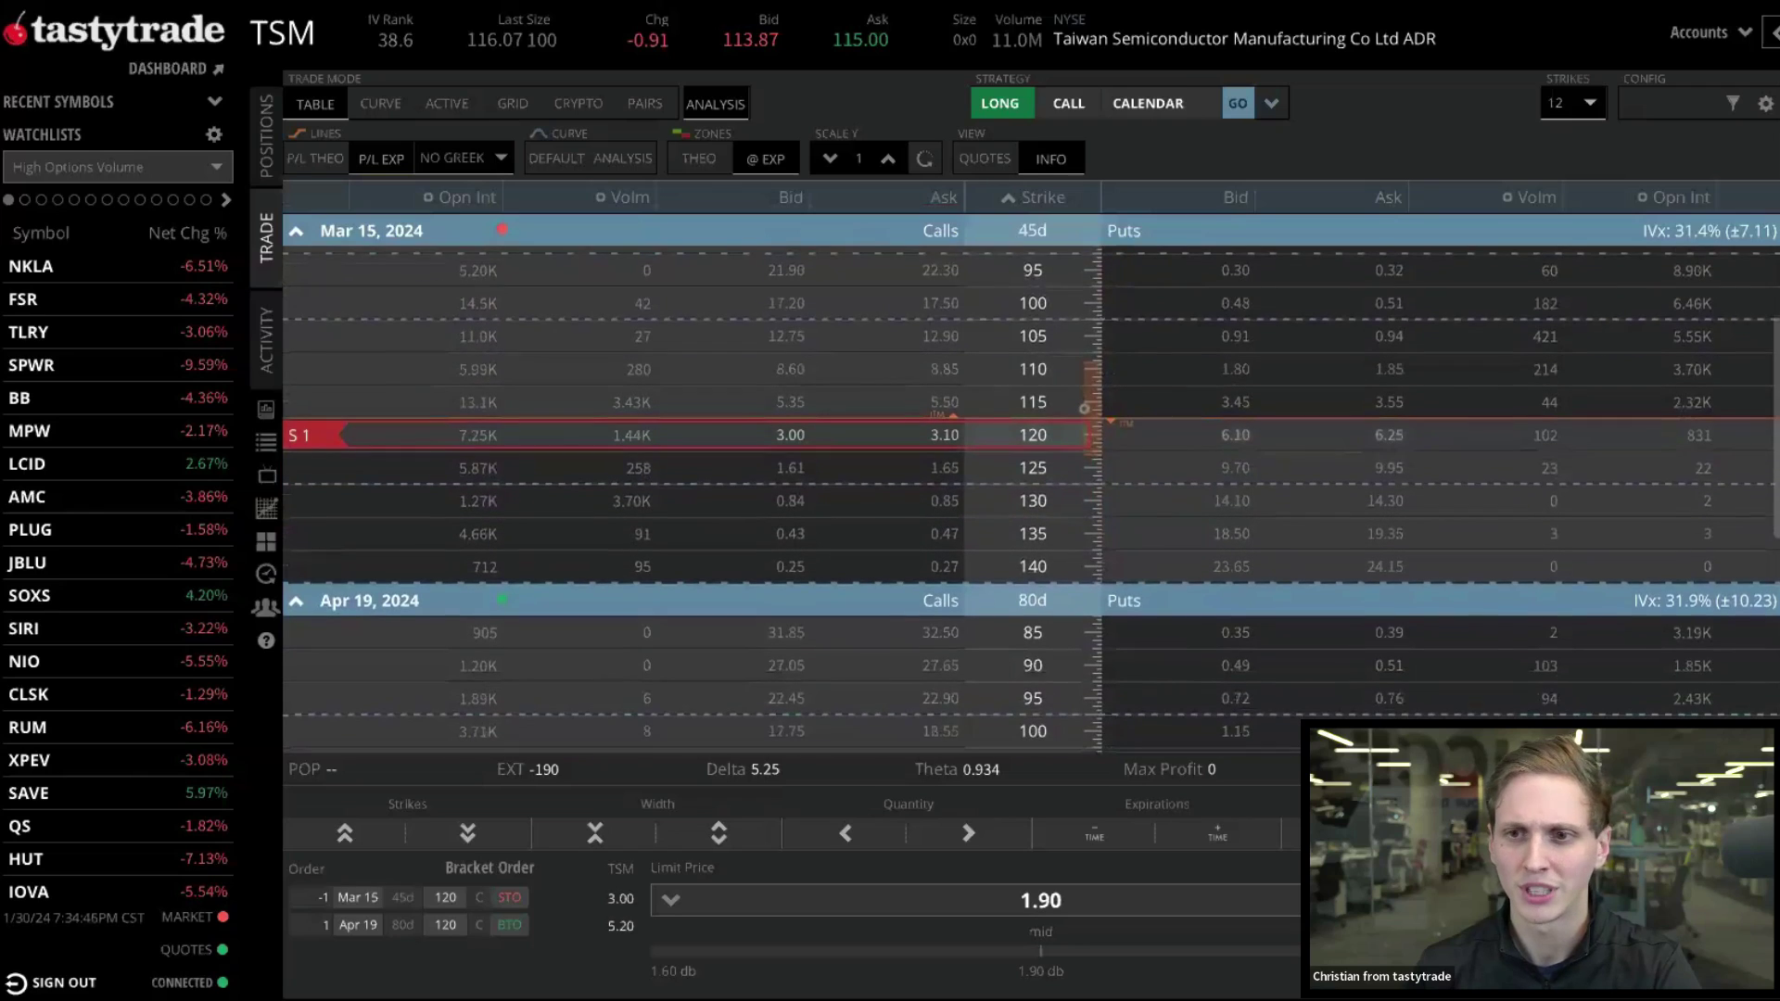
scroll(1183, 572, down, 5)
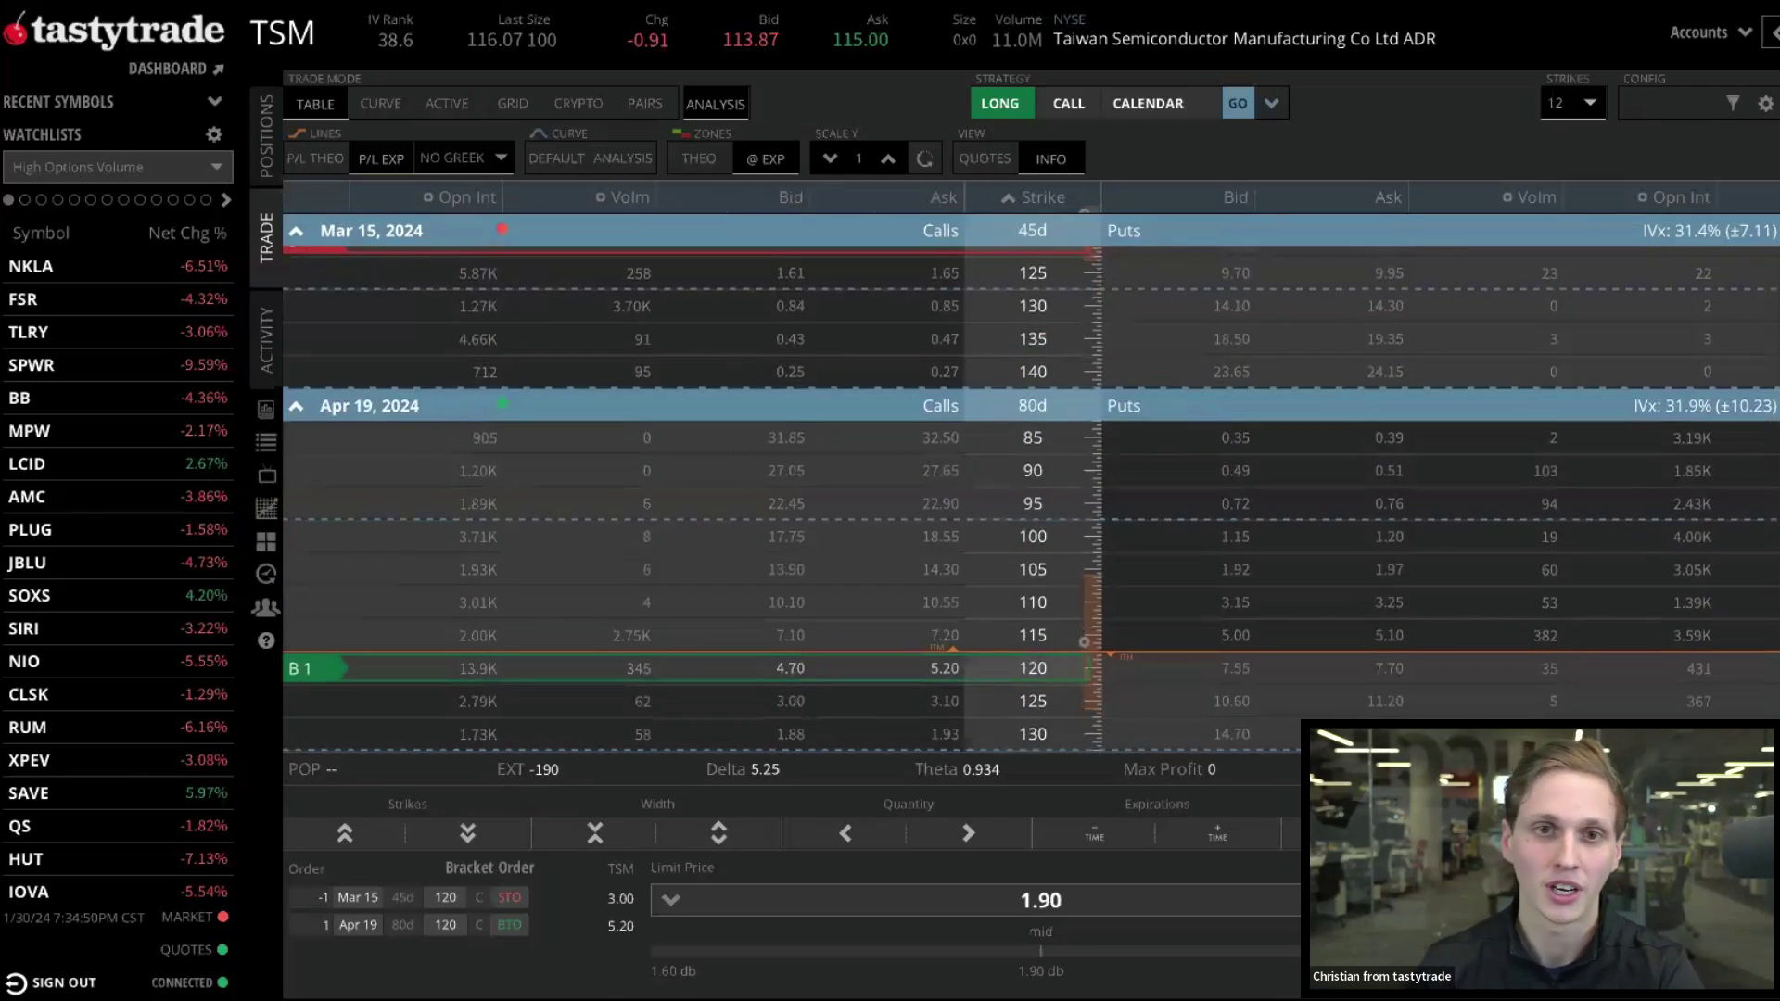
Review and send the one-lot TSM 120 call calendar order at a 1.90 net debit, GTC
scroll(1030, 492, up, 1)
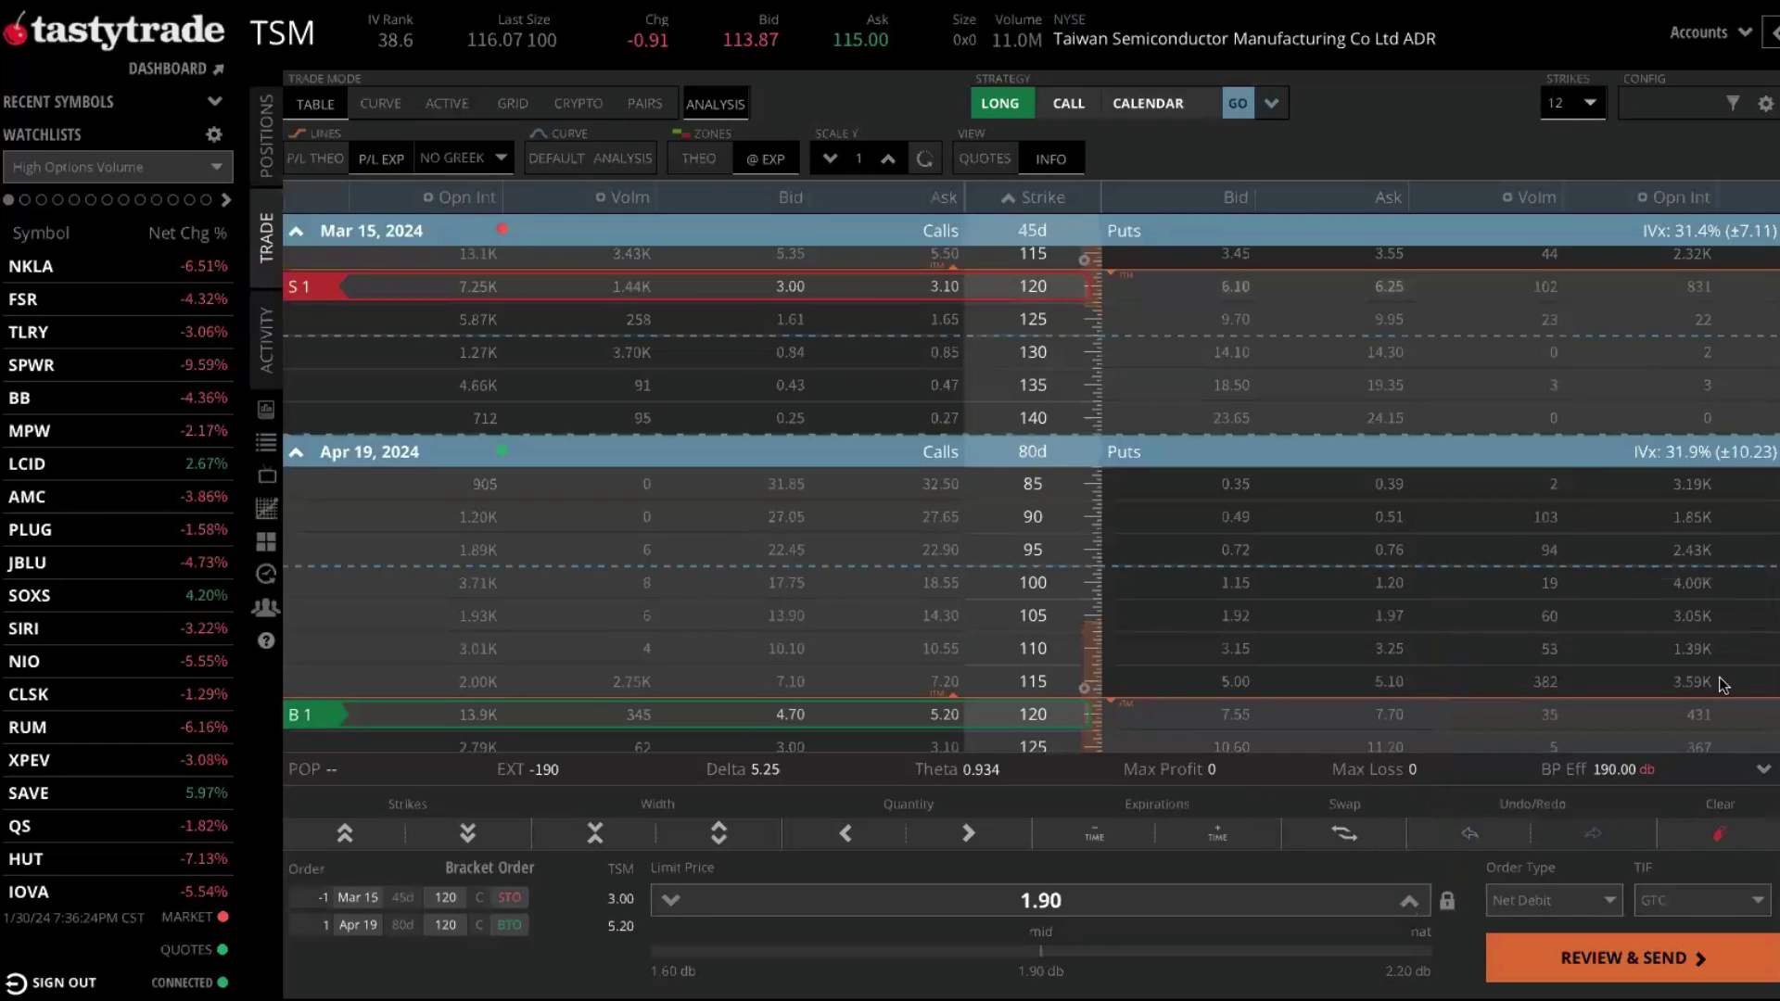
click(1602, 964)
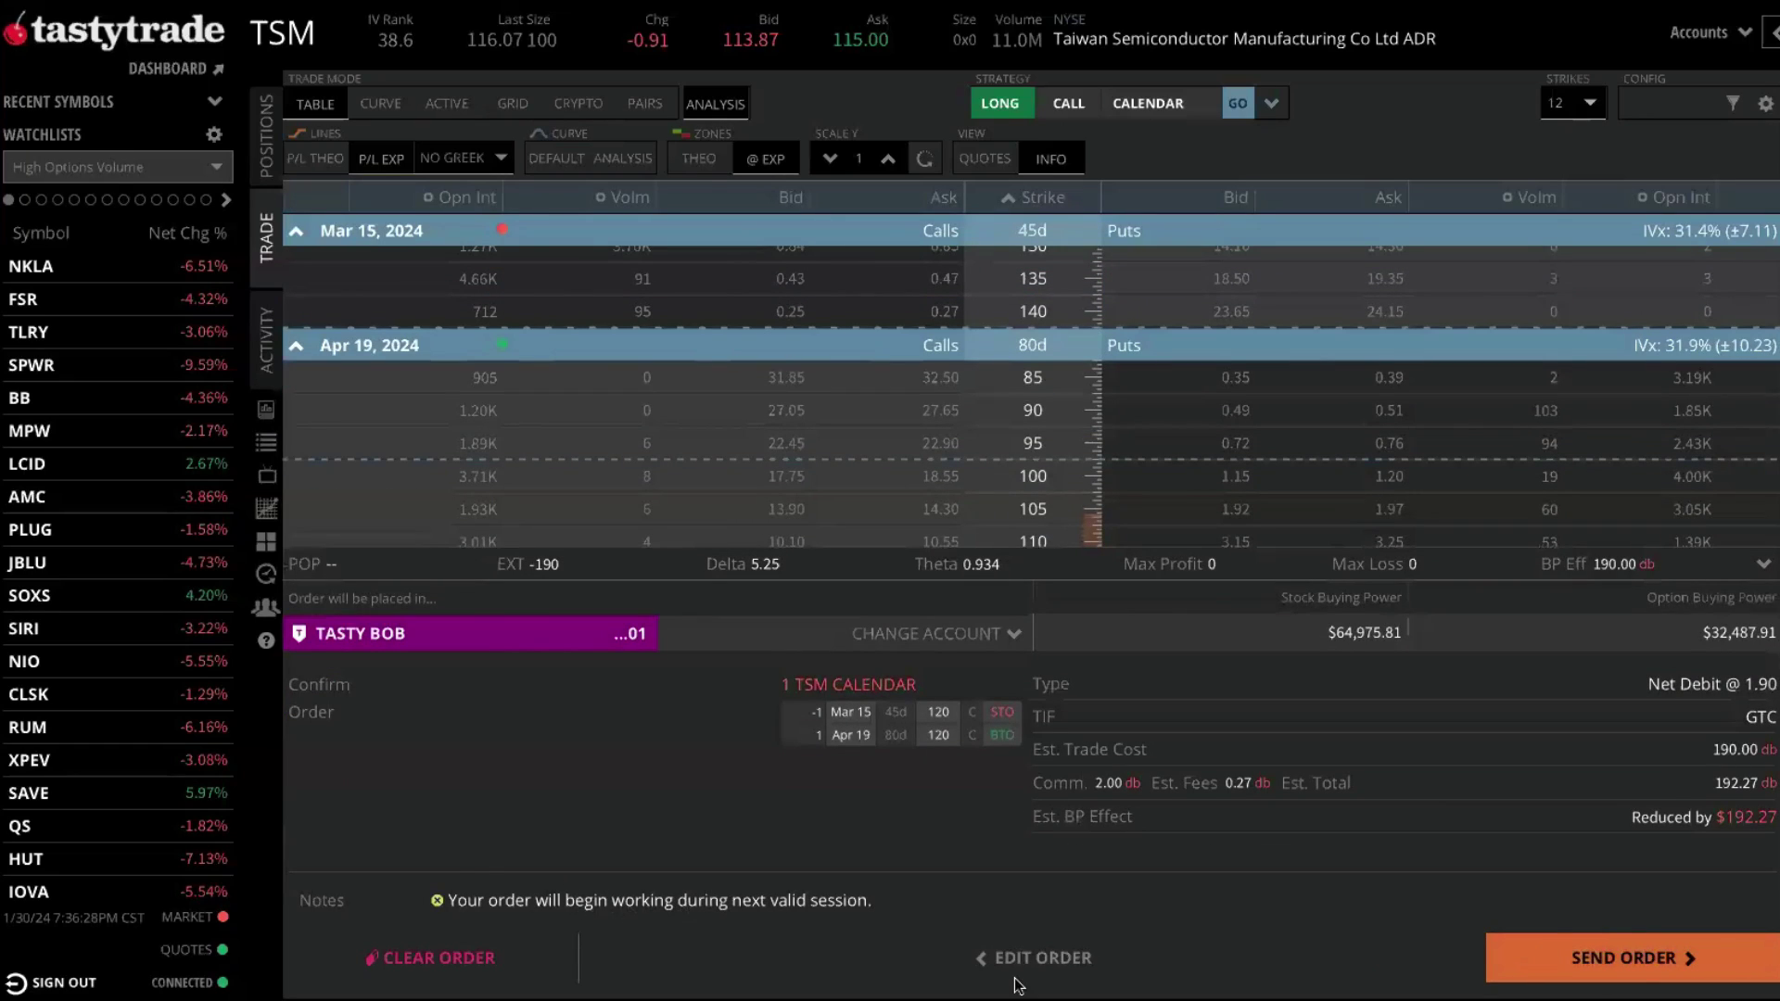
click(1530, 964)
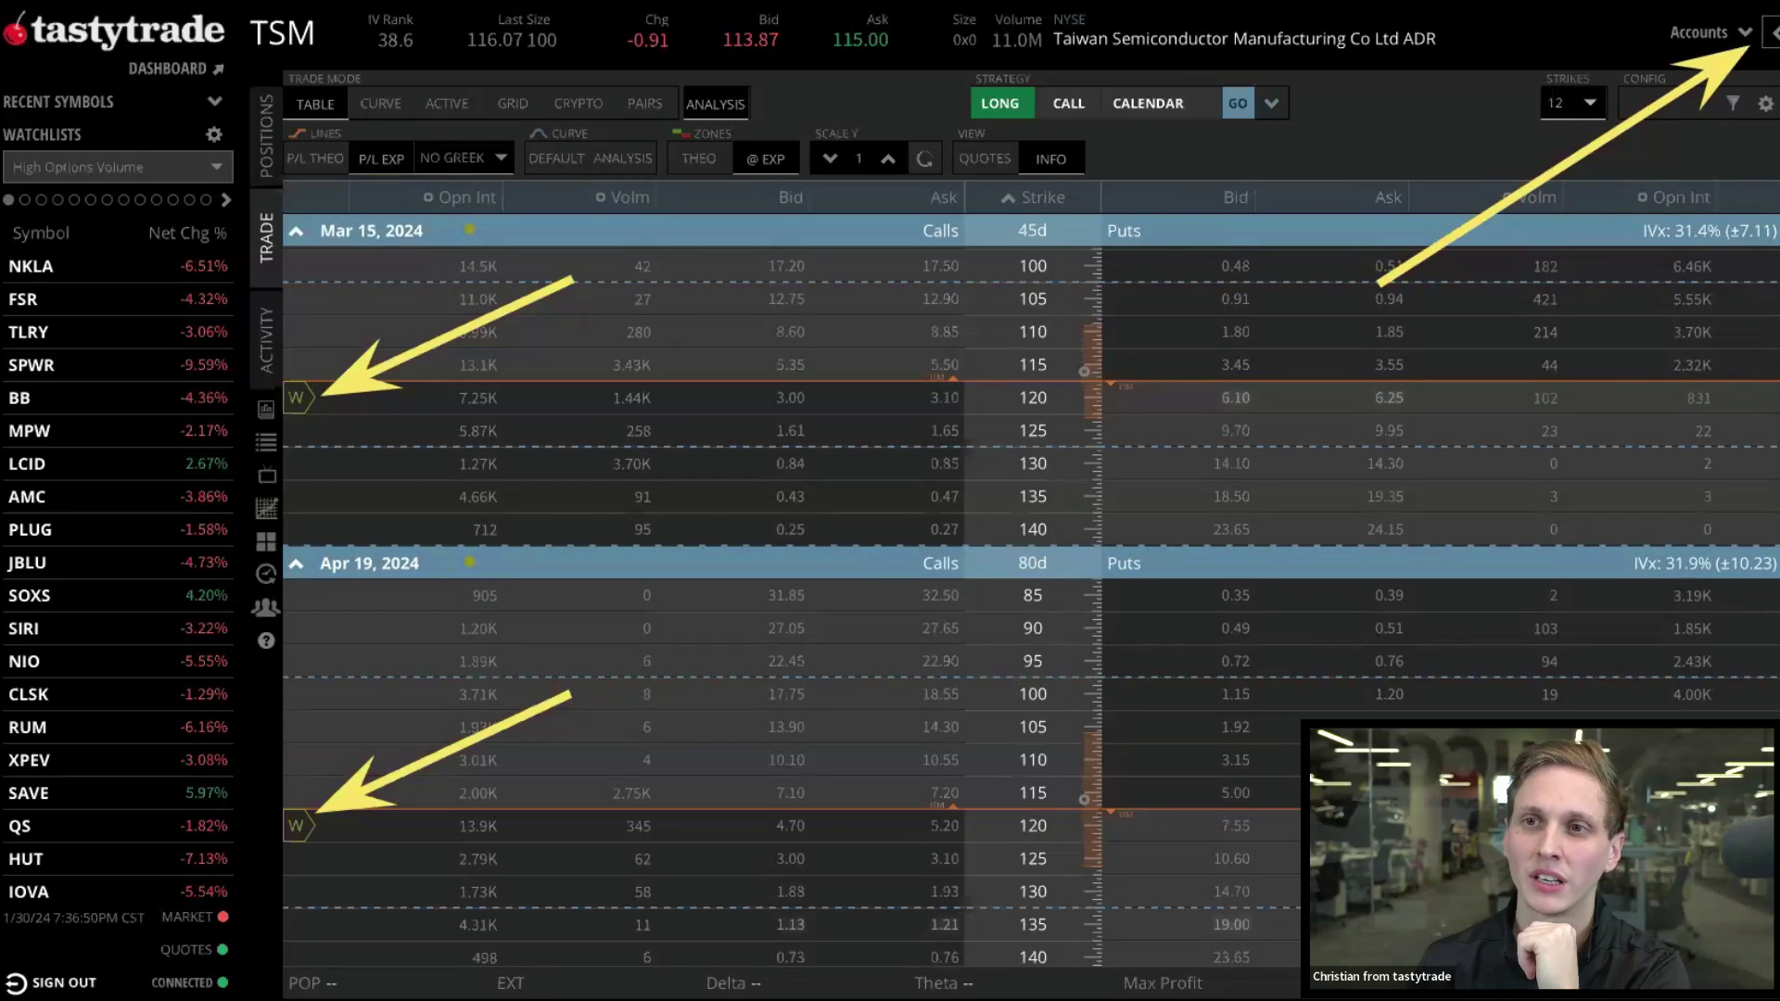
Show the TSM order activity in the sidebar and open the working calendar order for replacement
click(1773, 33)
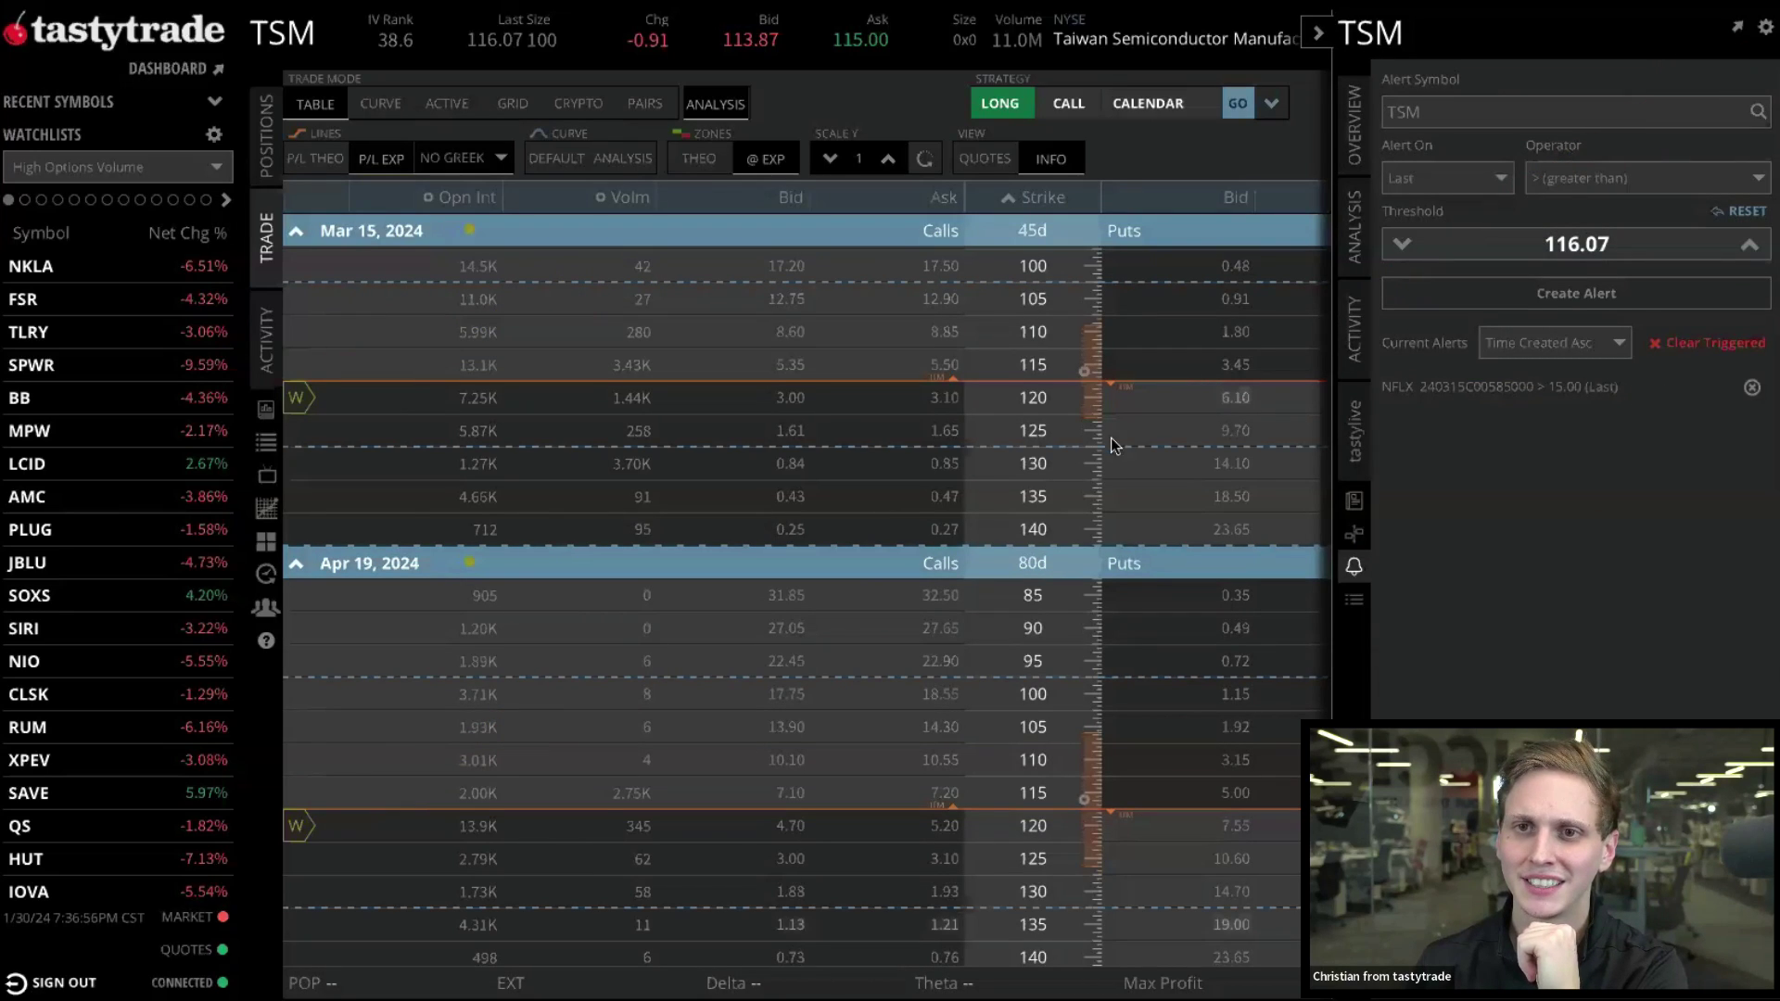
click(1350, 324)
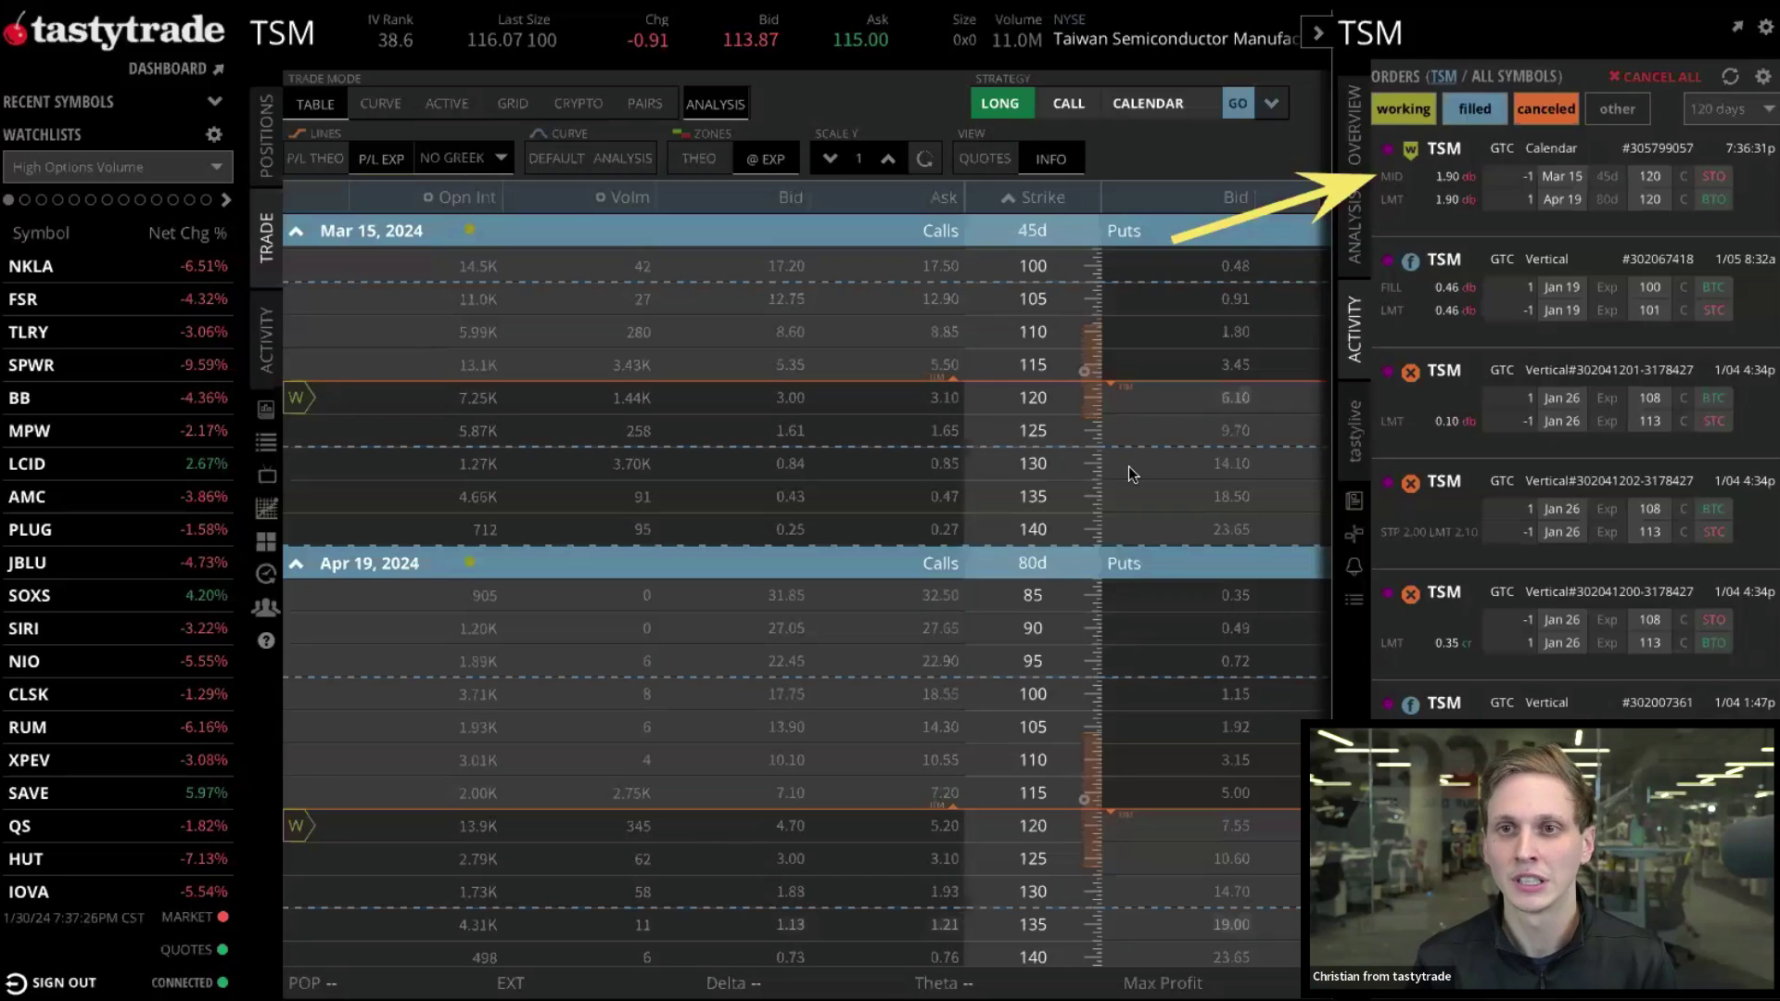
right_click(1545, 175)
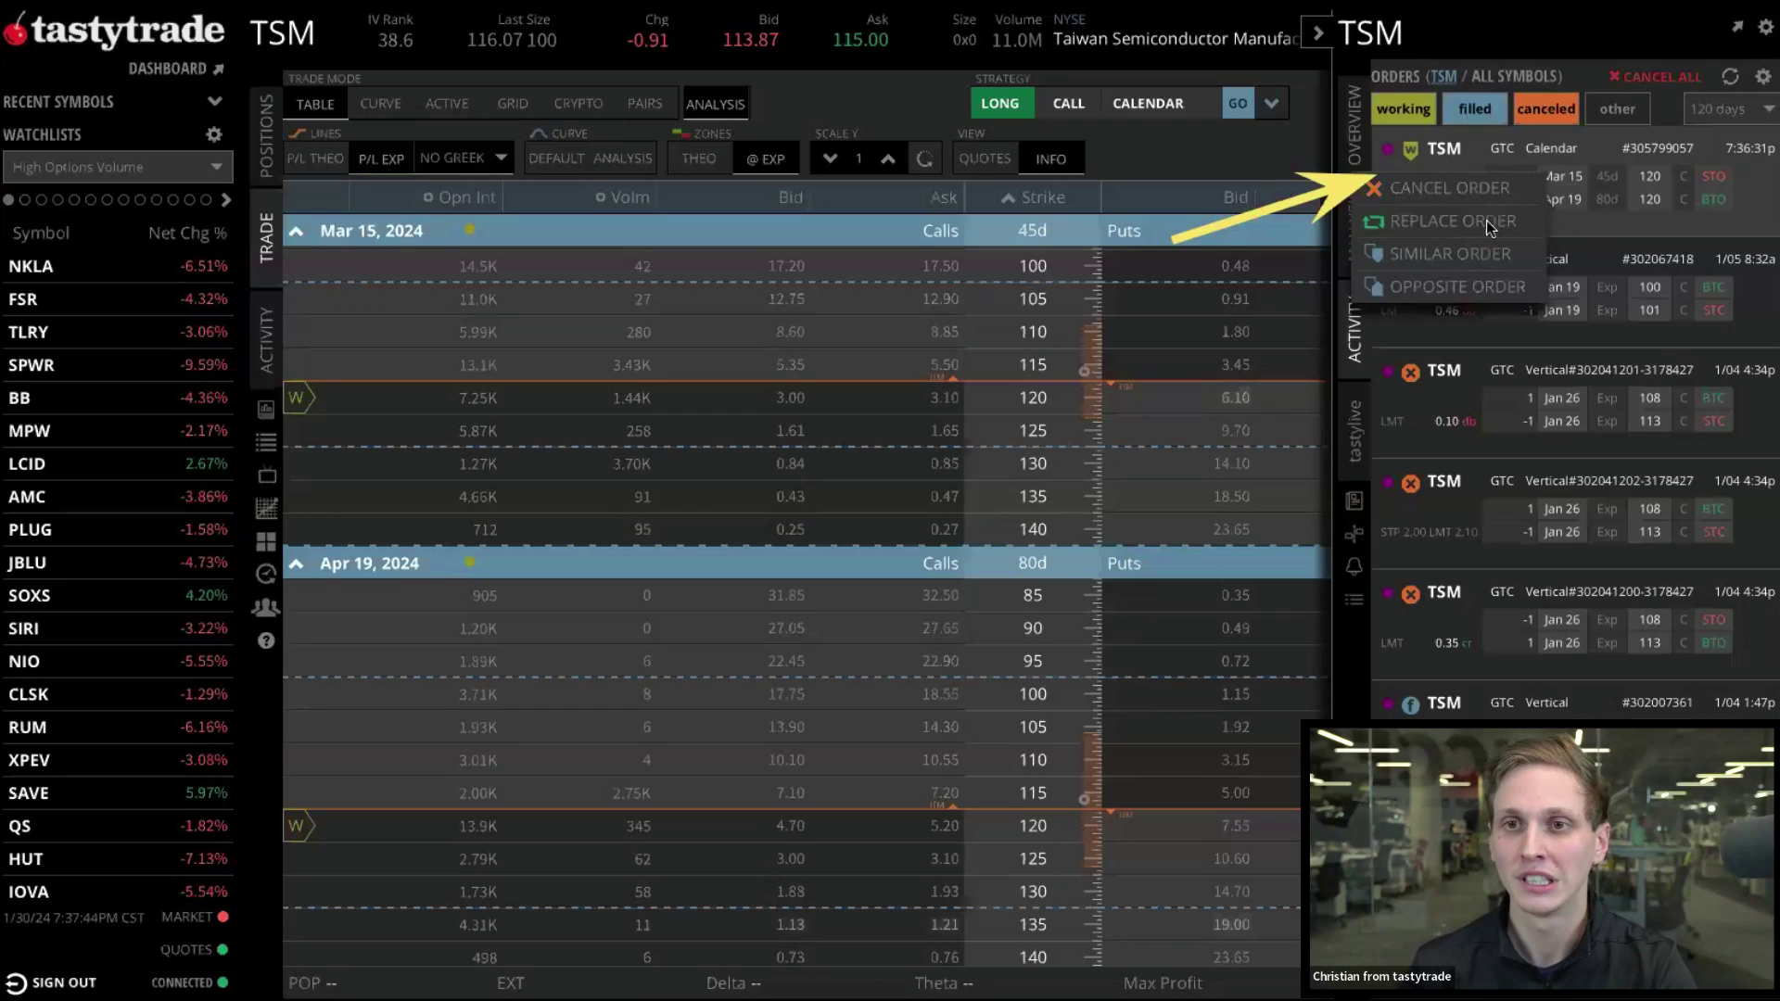
right_click(1628, 174)
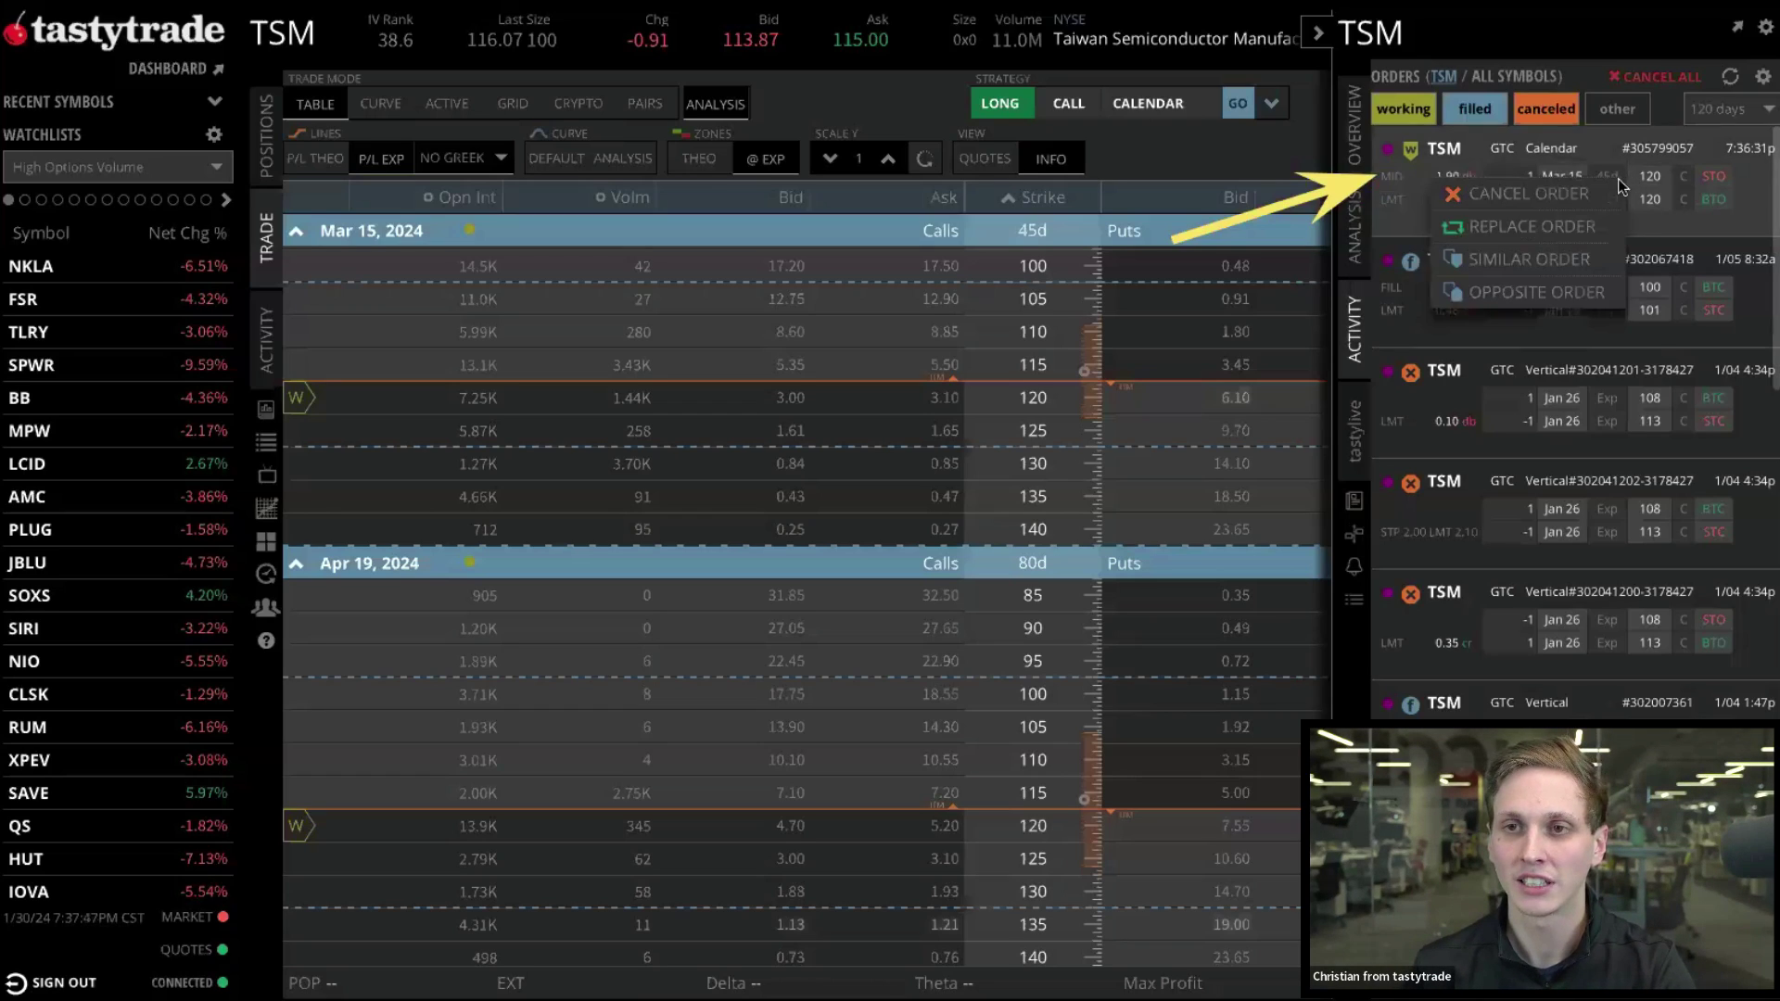
click(1549, 225)
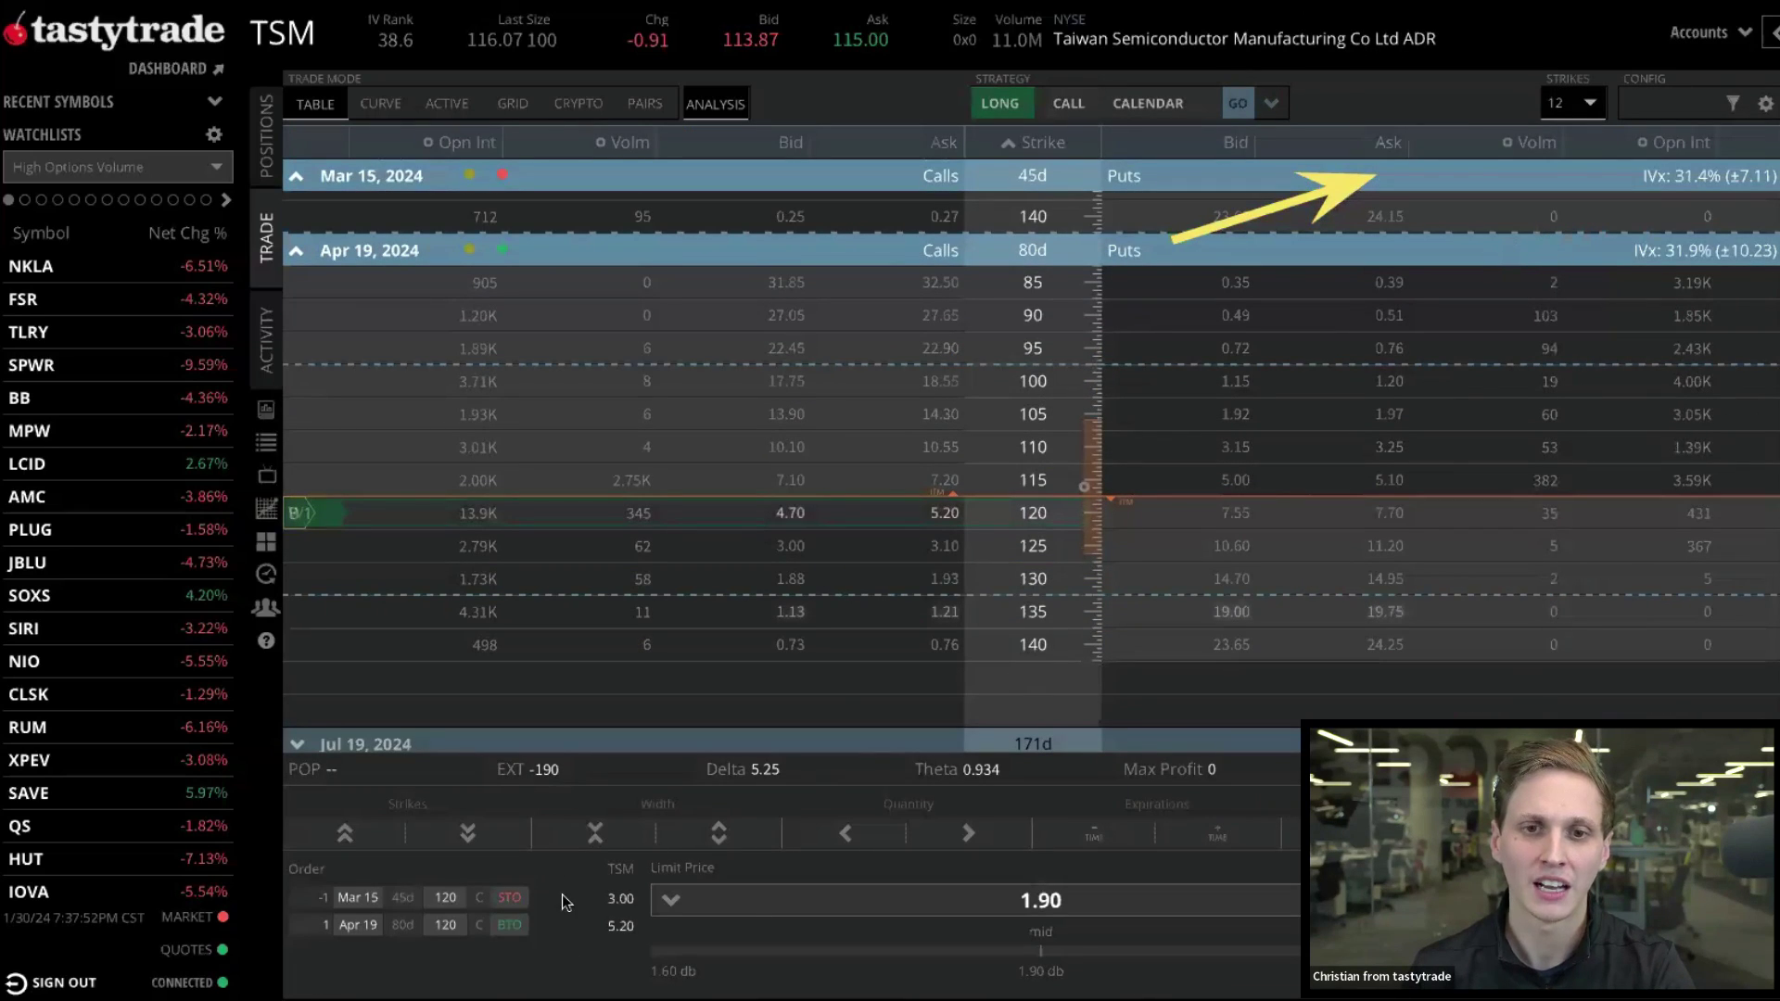
Set the replacement calendar order's limit price to 1.95, then review and send it
click(1112, 902)
key(BackSpace)
text(5)
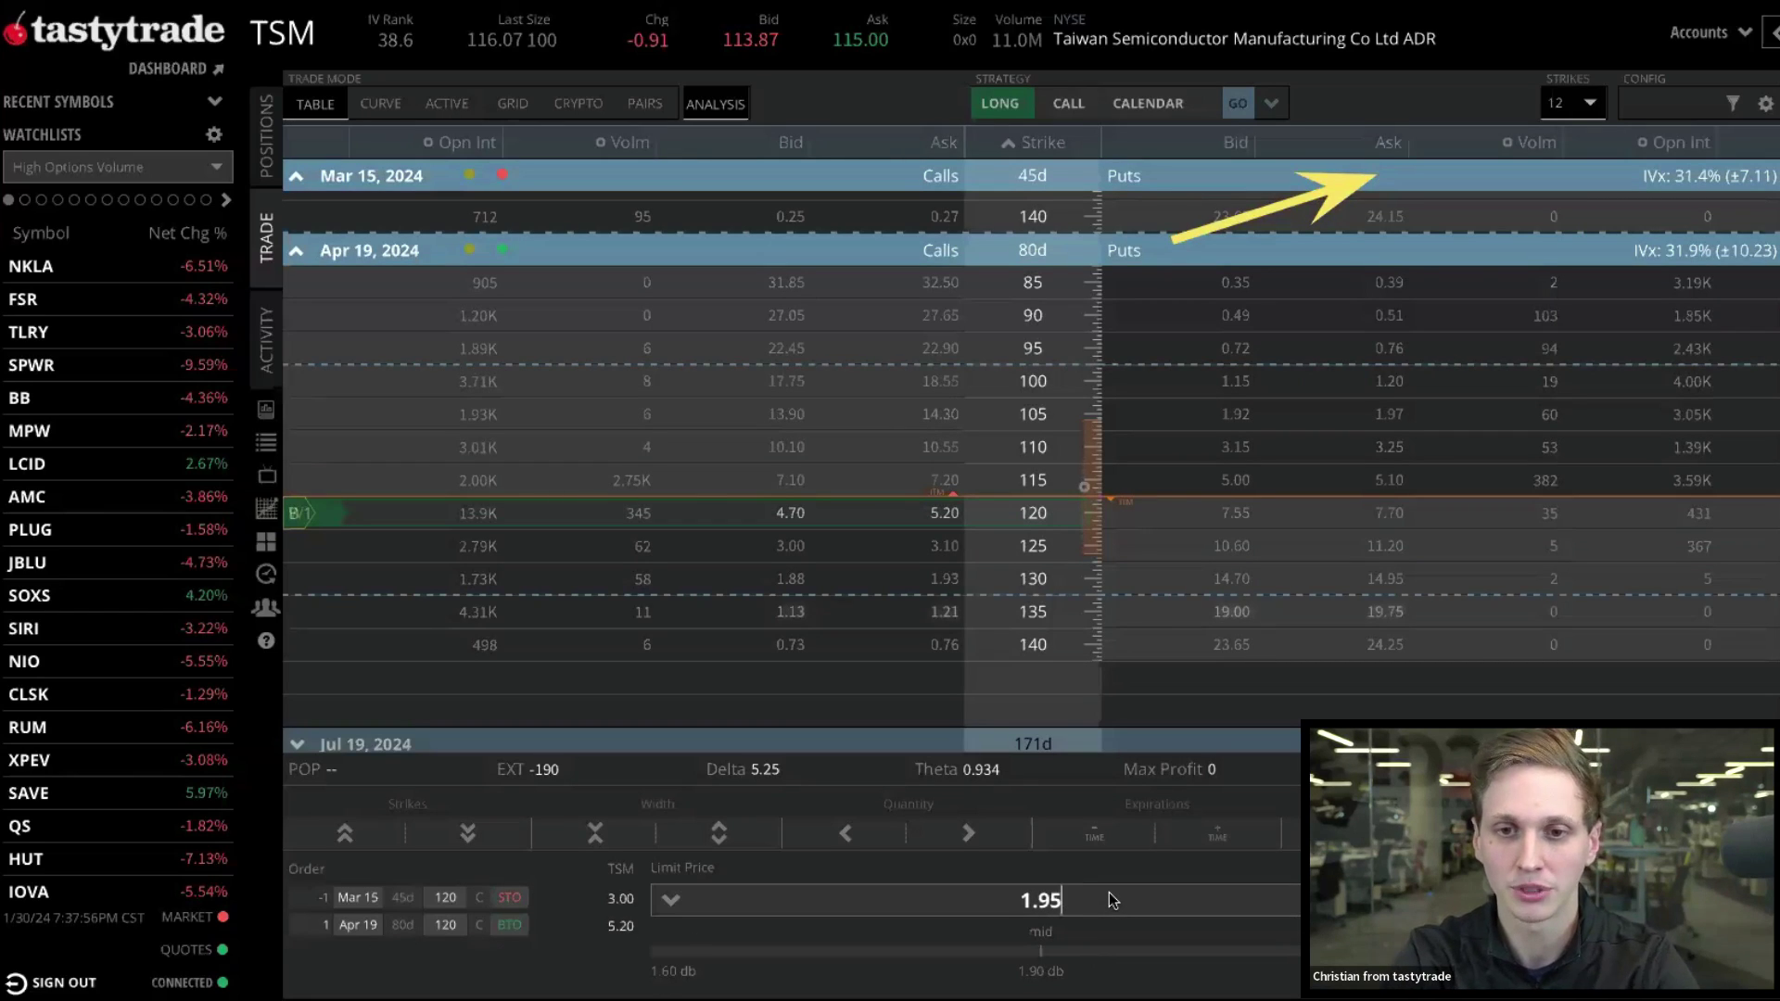
key(Return)
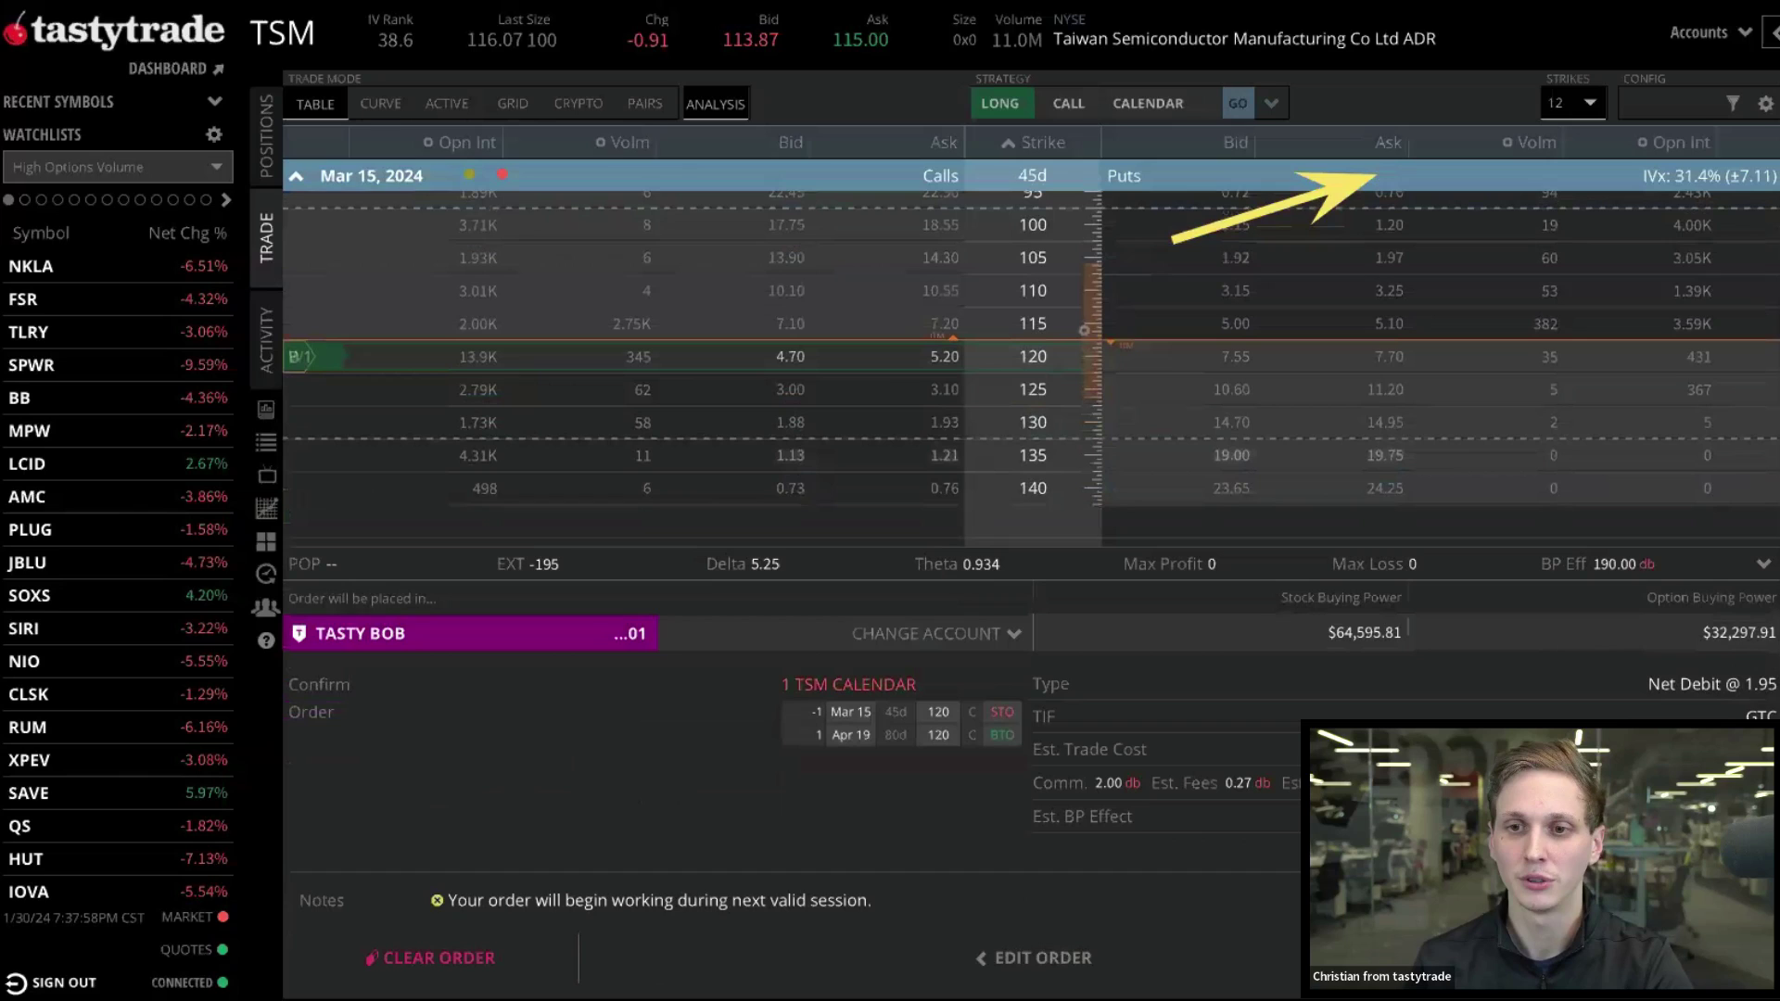
key(Return)
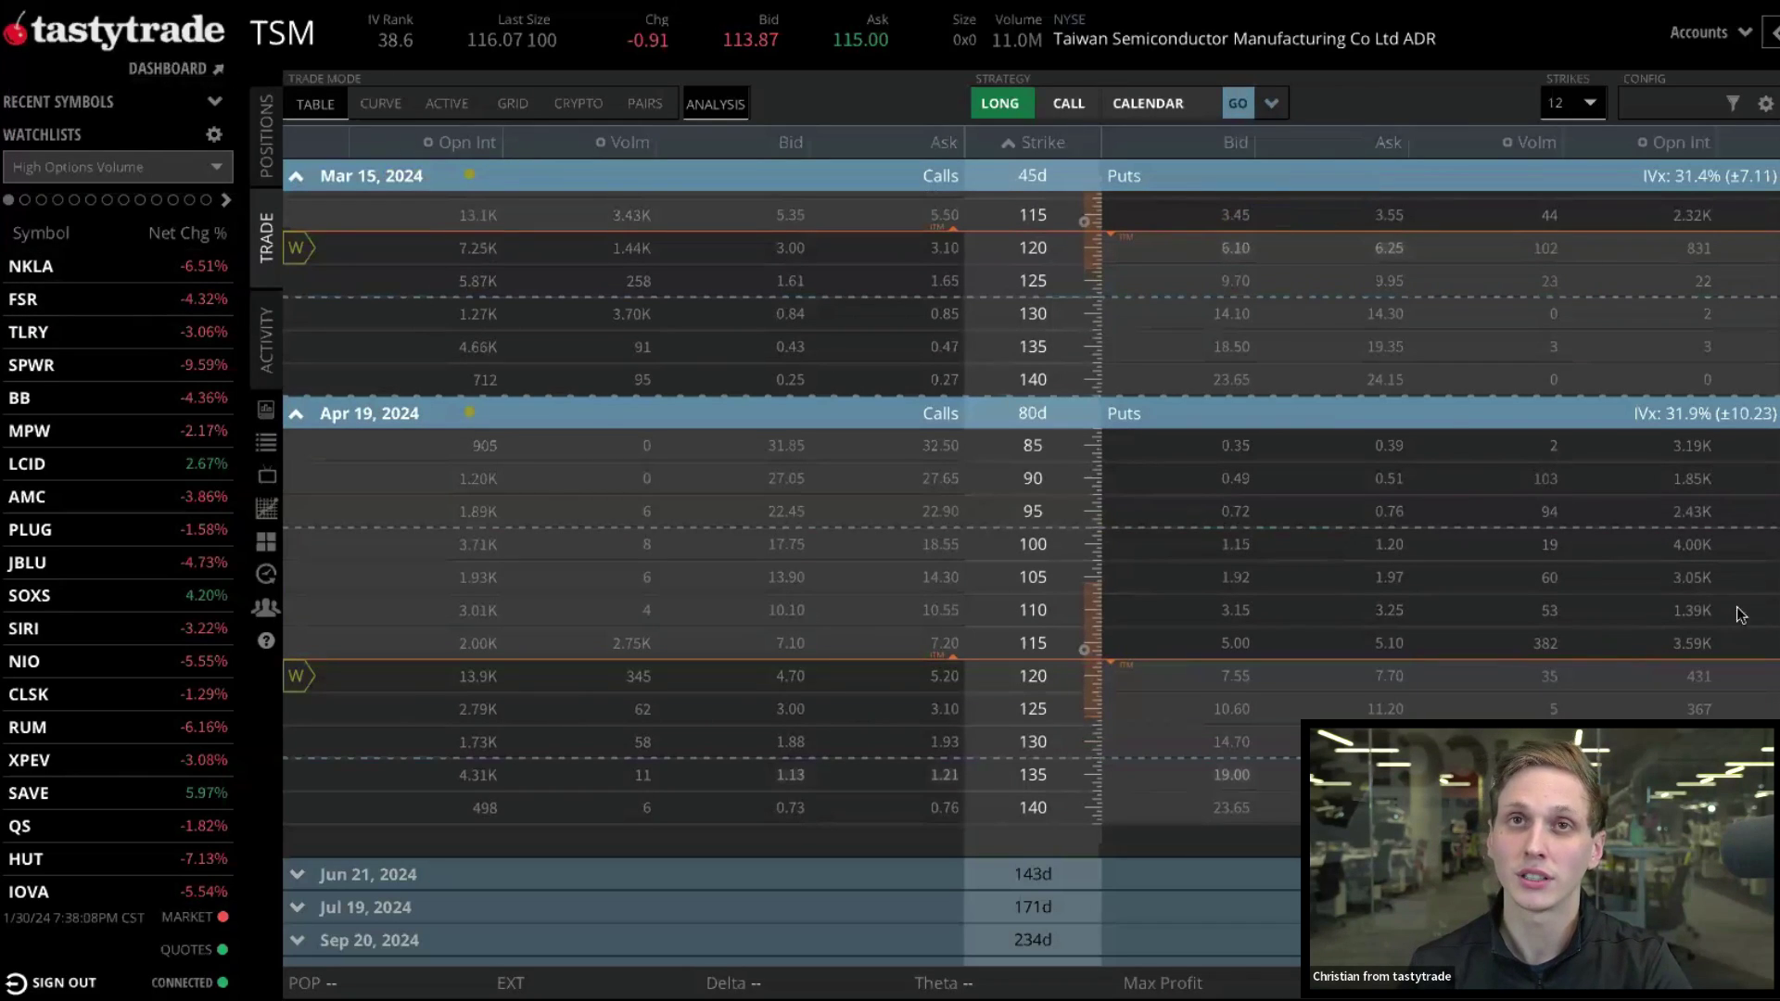
Find the pending TSM calendar in the positions list and choose to replace its order from there
scroll(948, 314, up, 2)
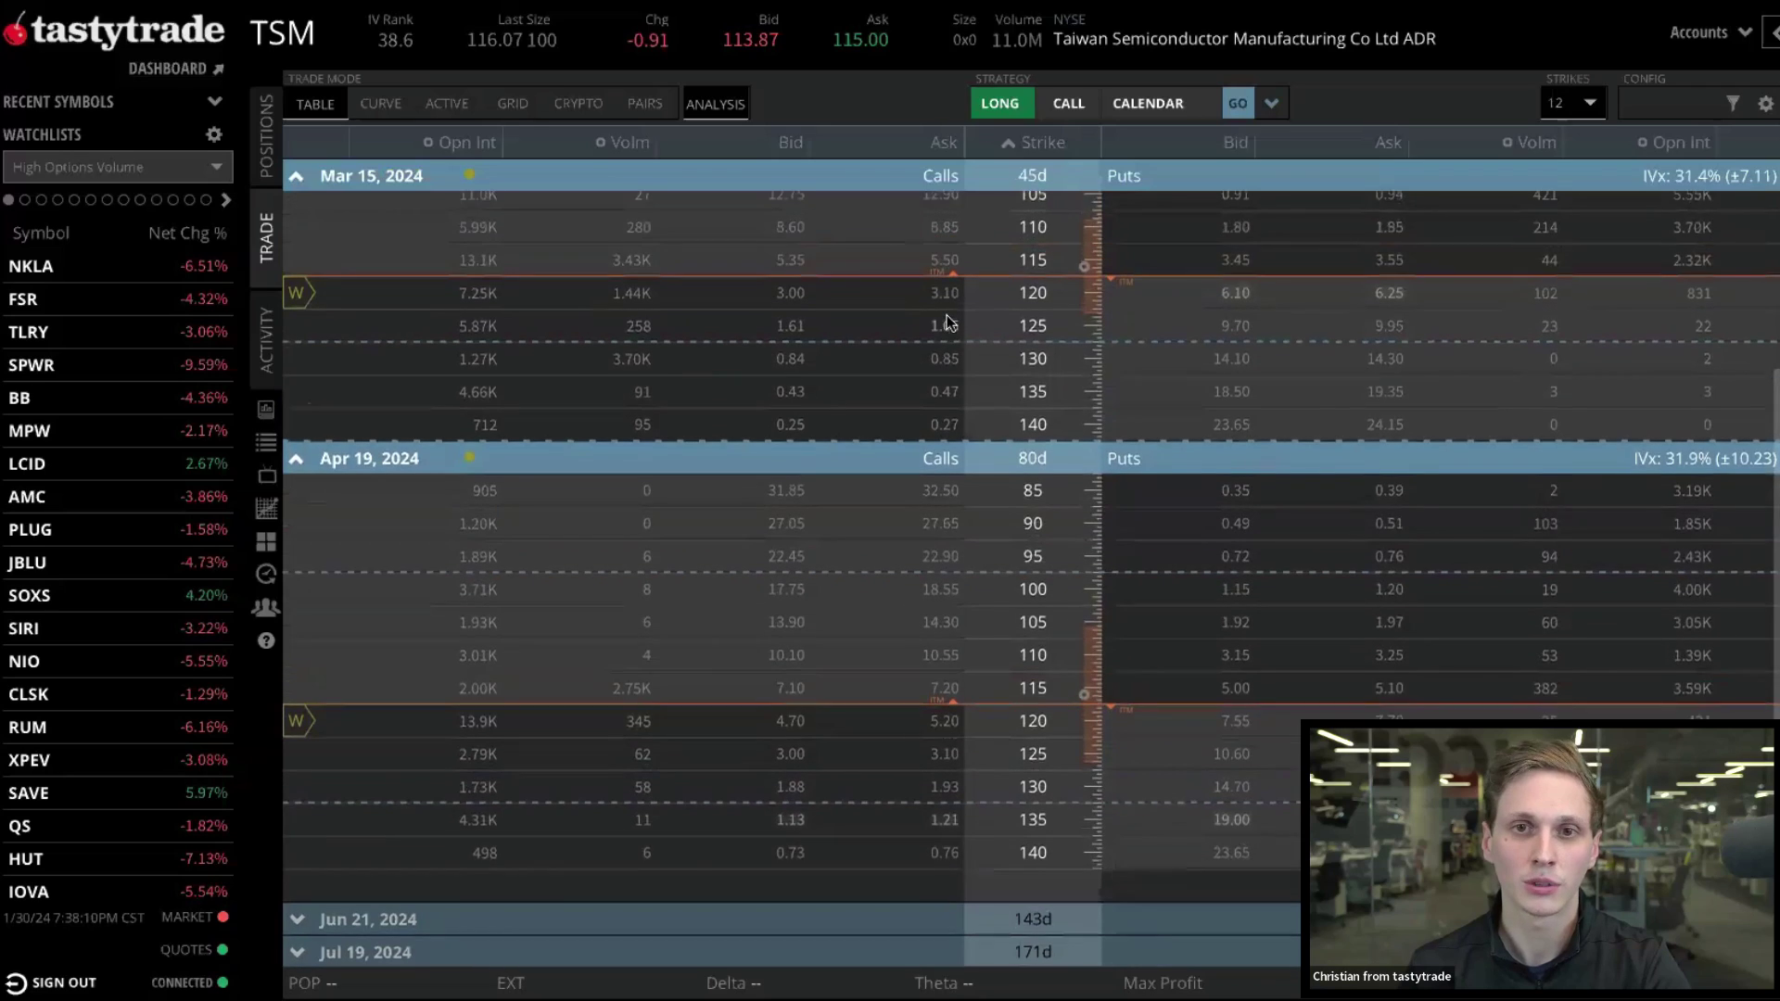
click(274, 151)
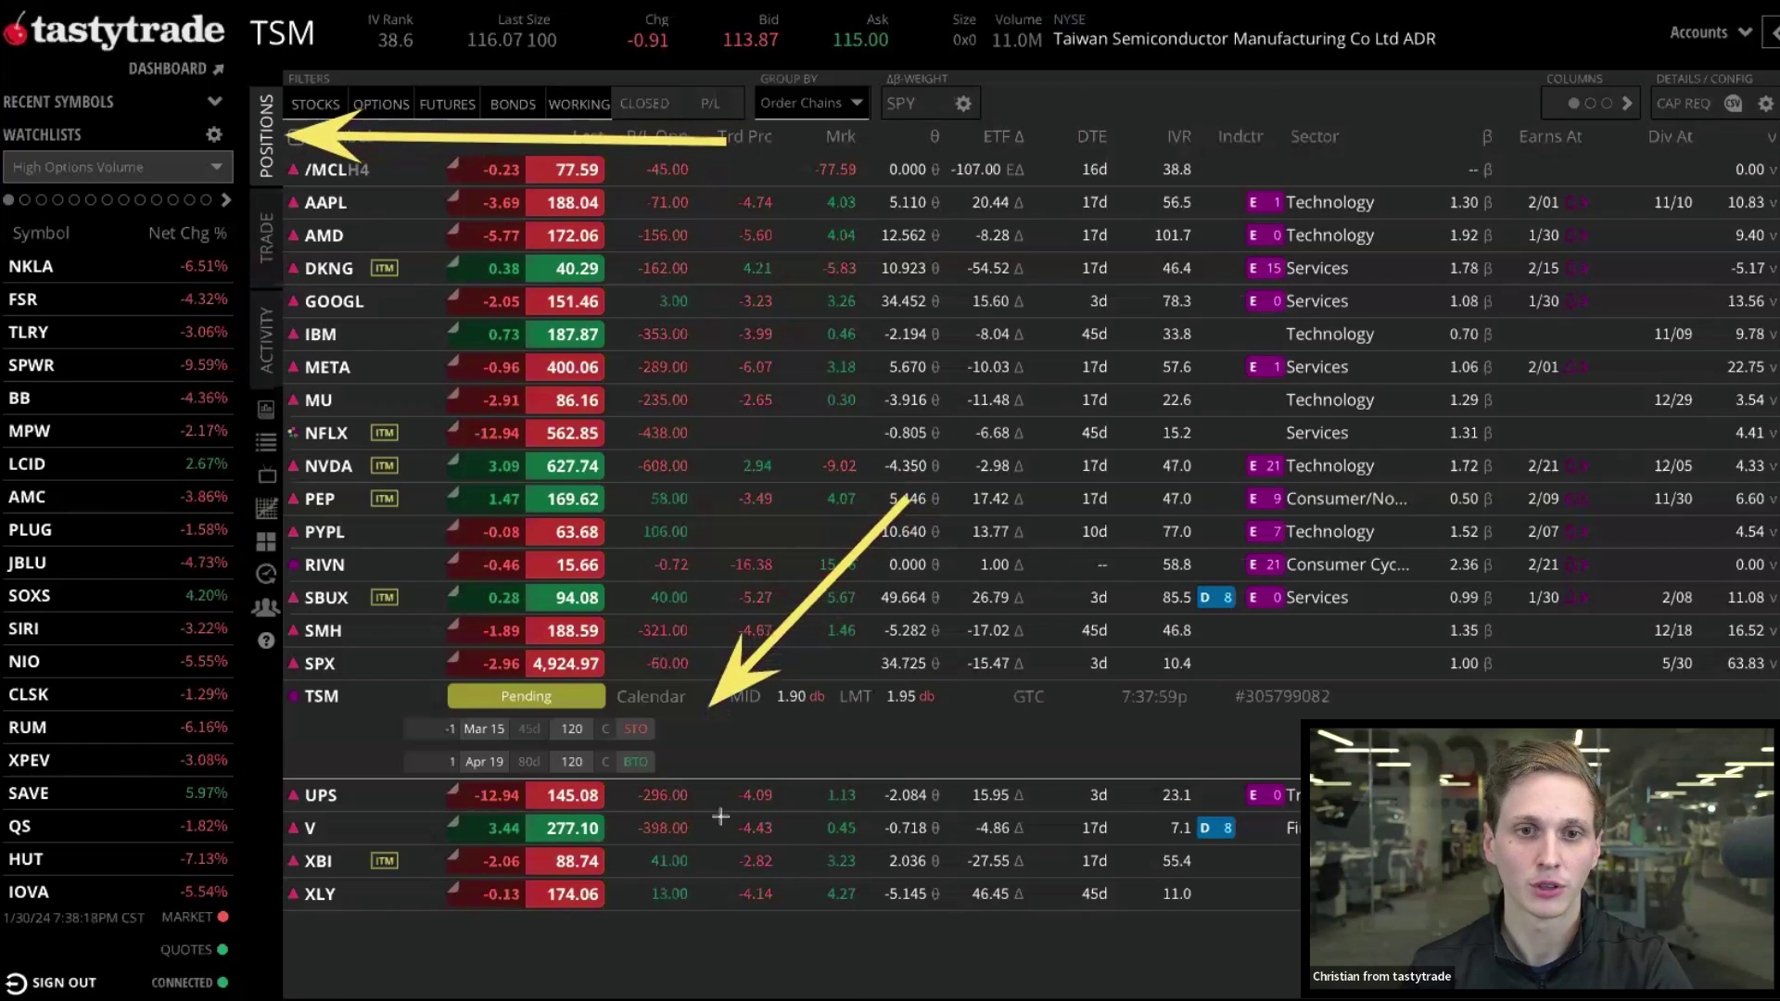
right_click(692, 725)
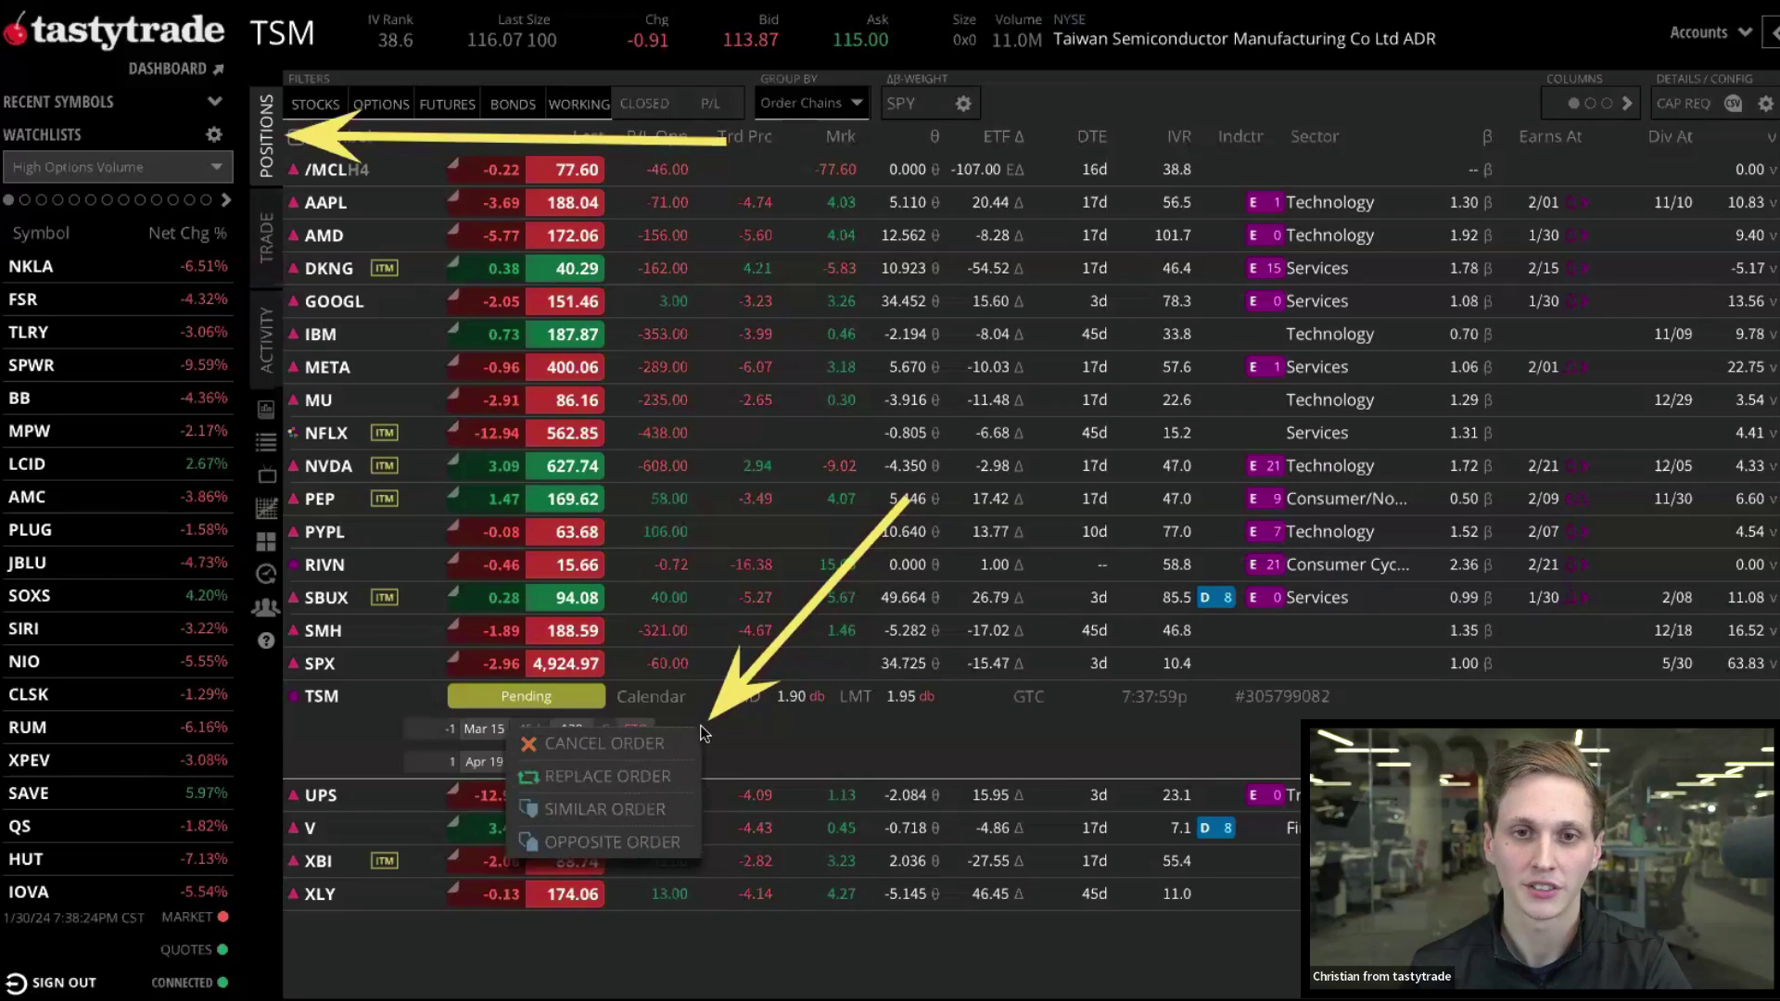
click(627, 771)
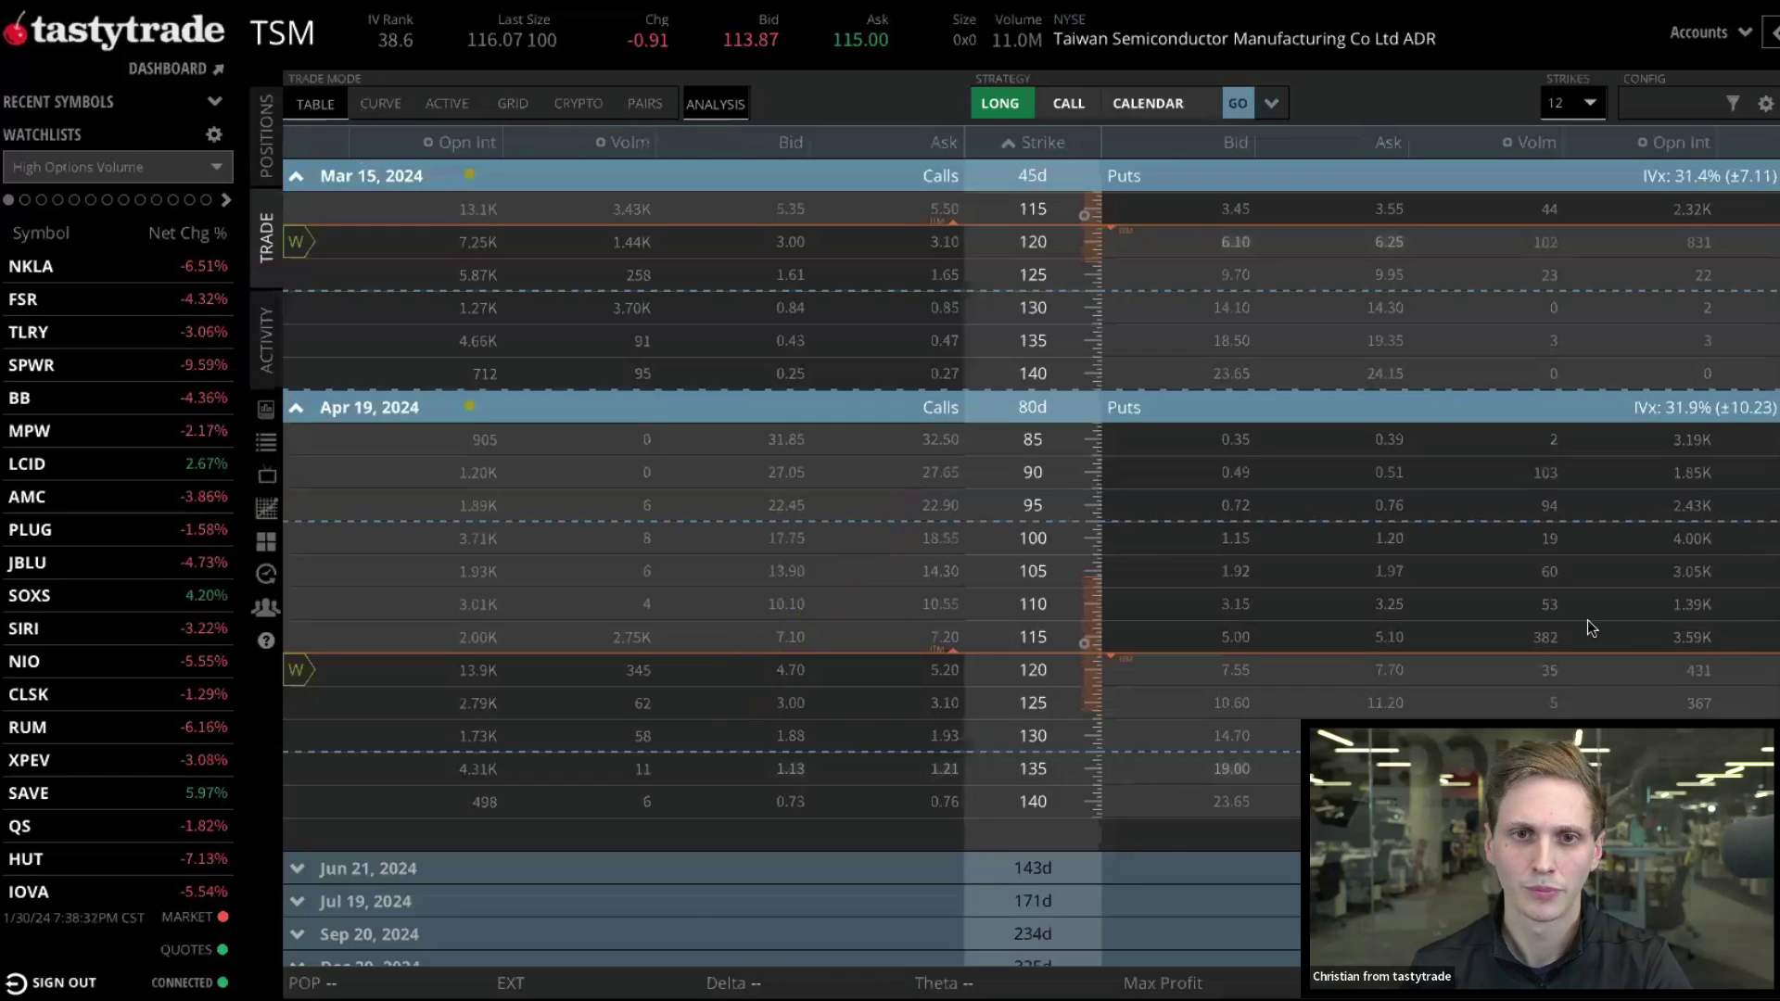
Collapse the Apr 19, 2024 and Mar 15, 2024 chains and return to the positions list
click(297, 408)
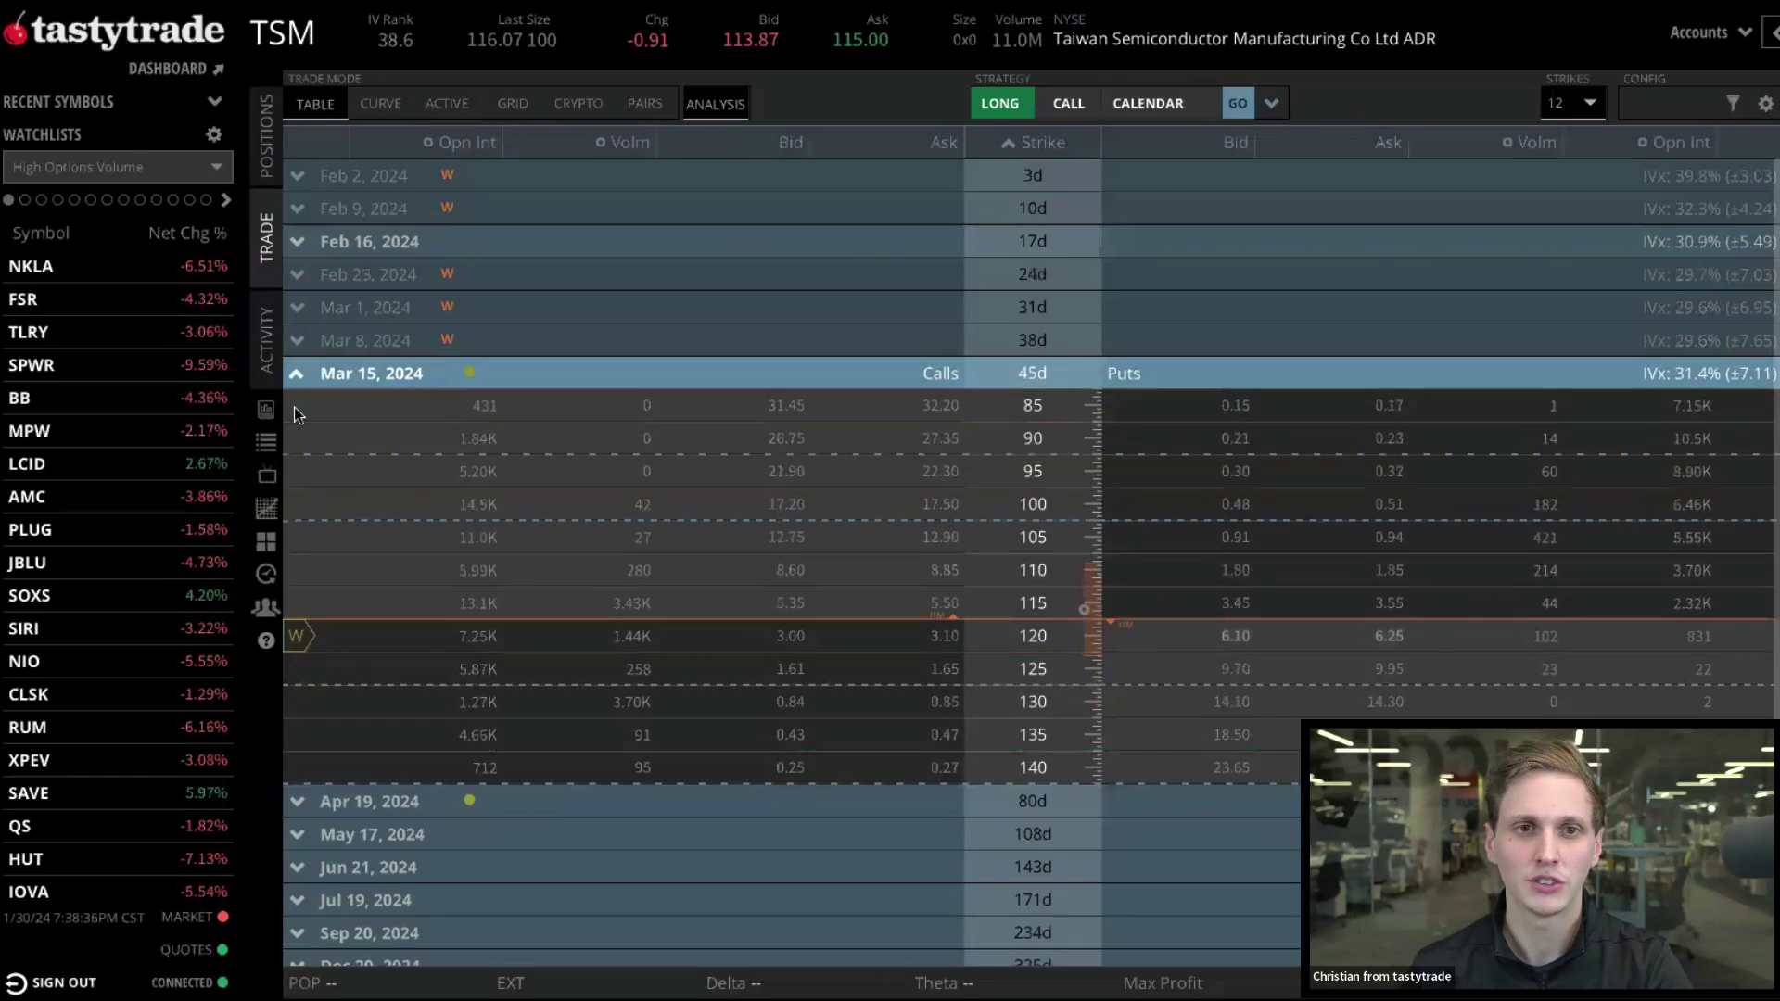
click(296, 375)
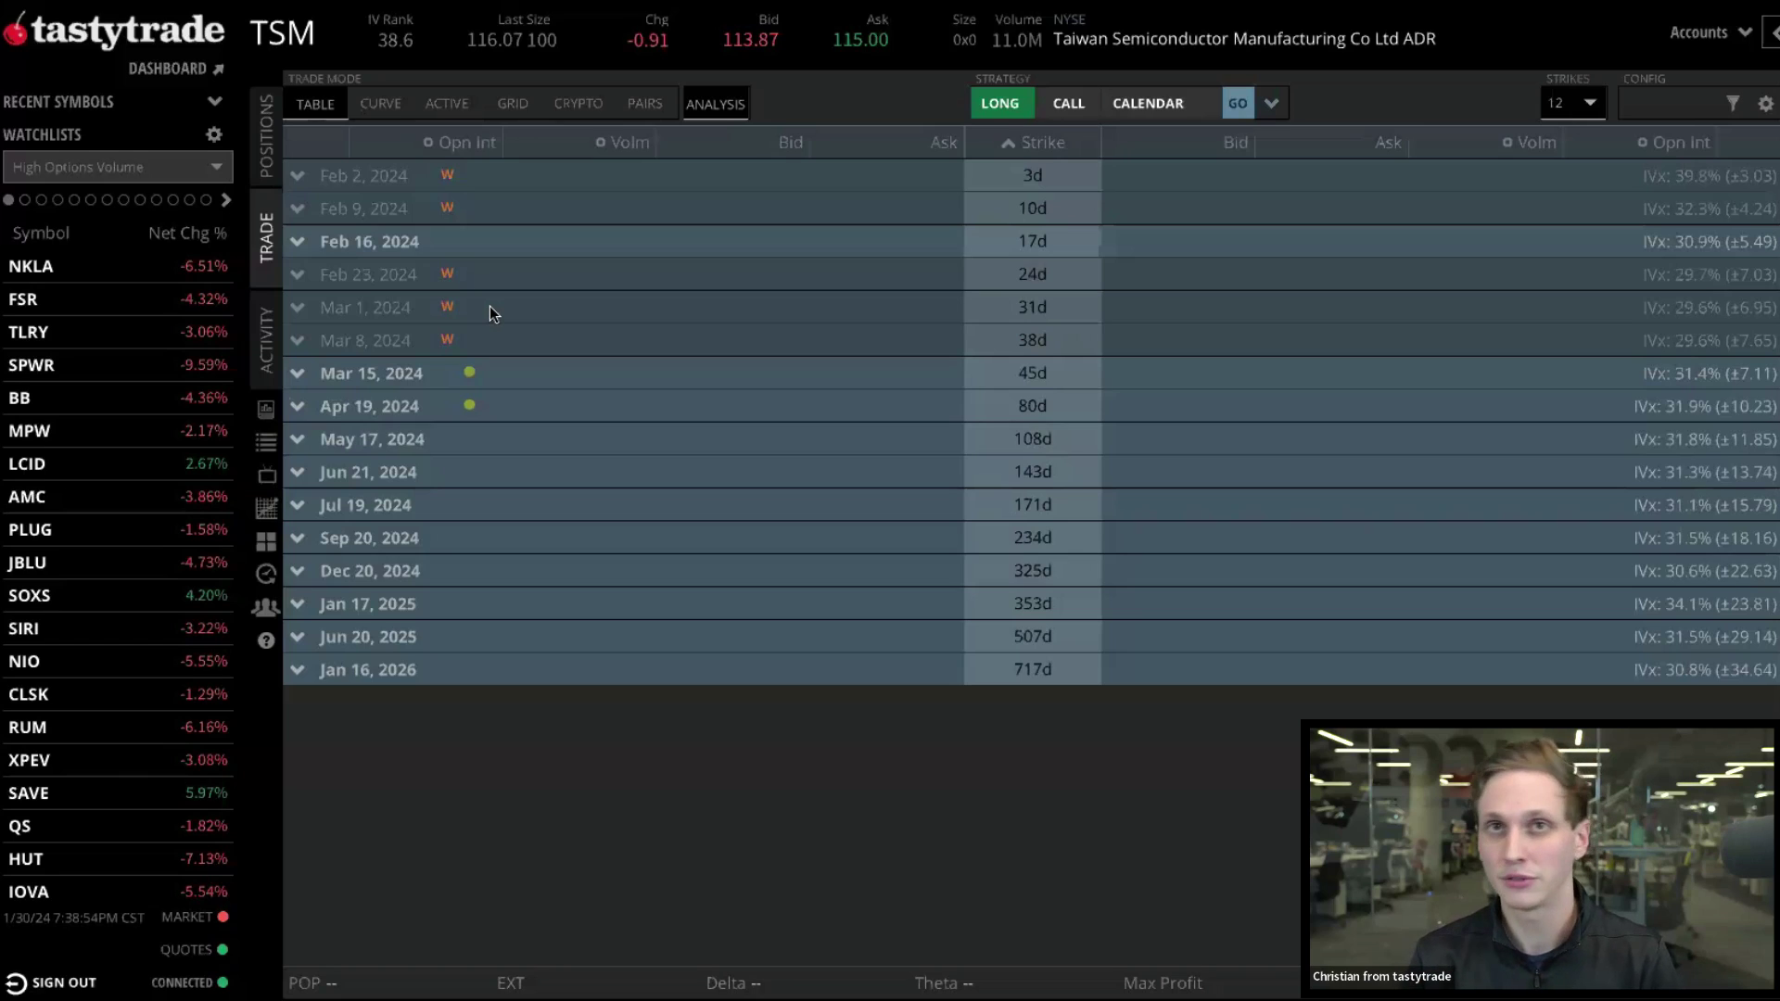
click(274, 148)
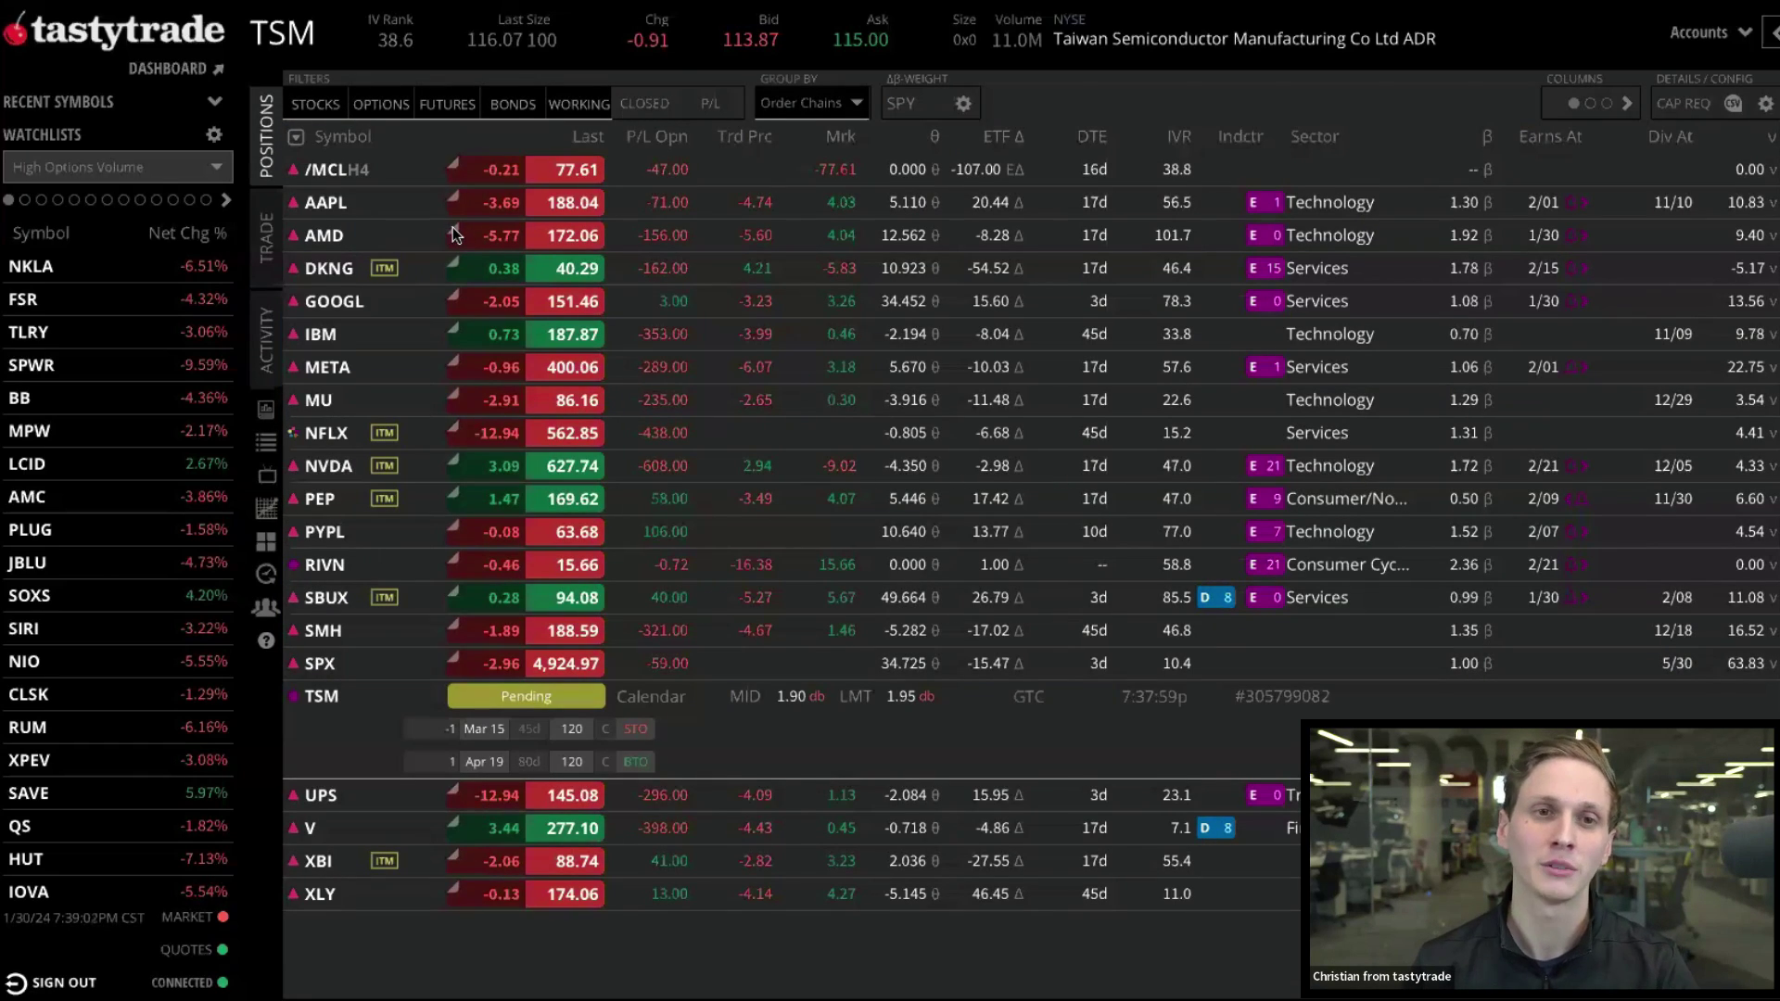